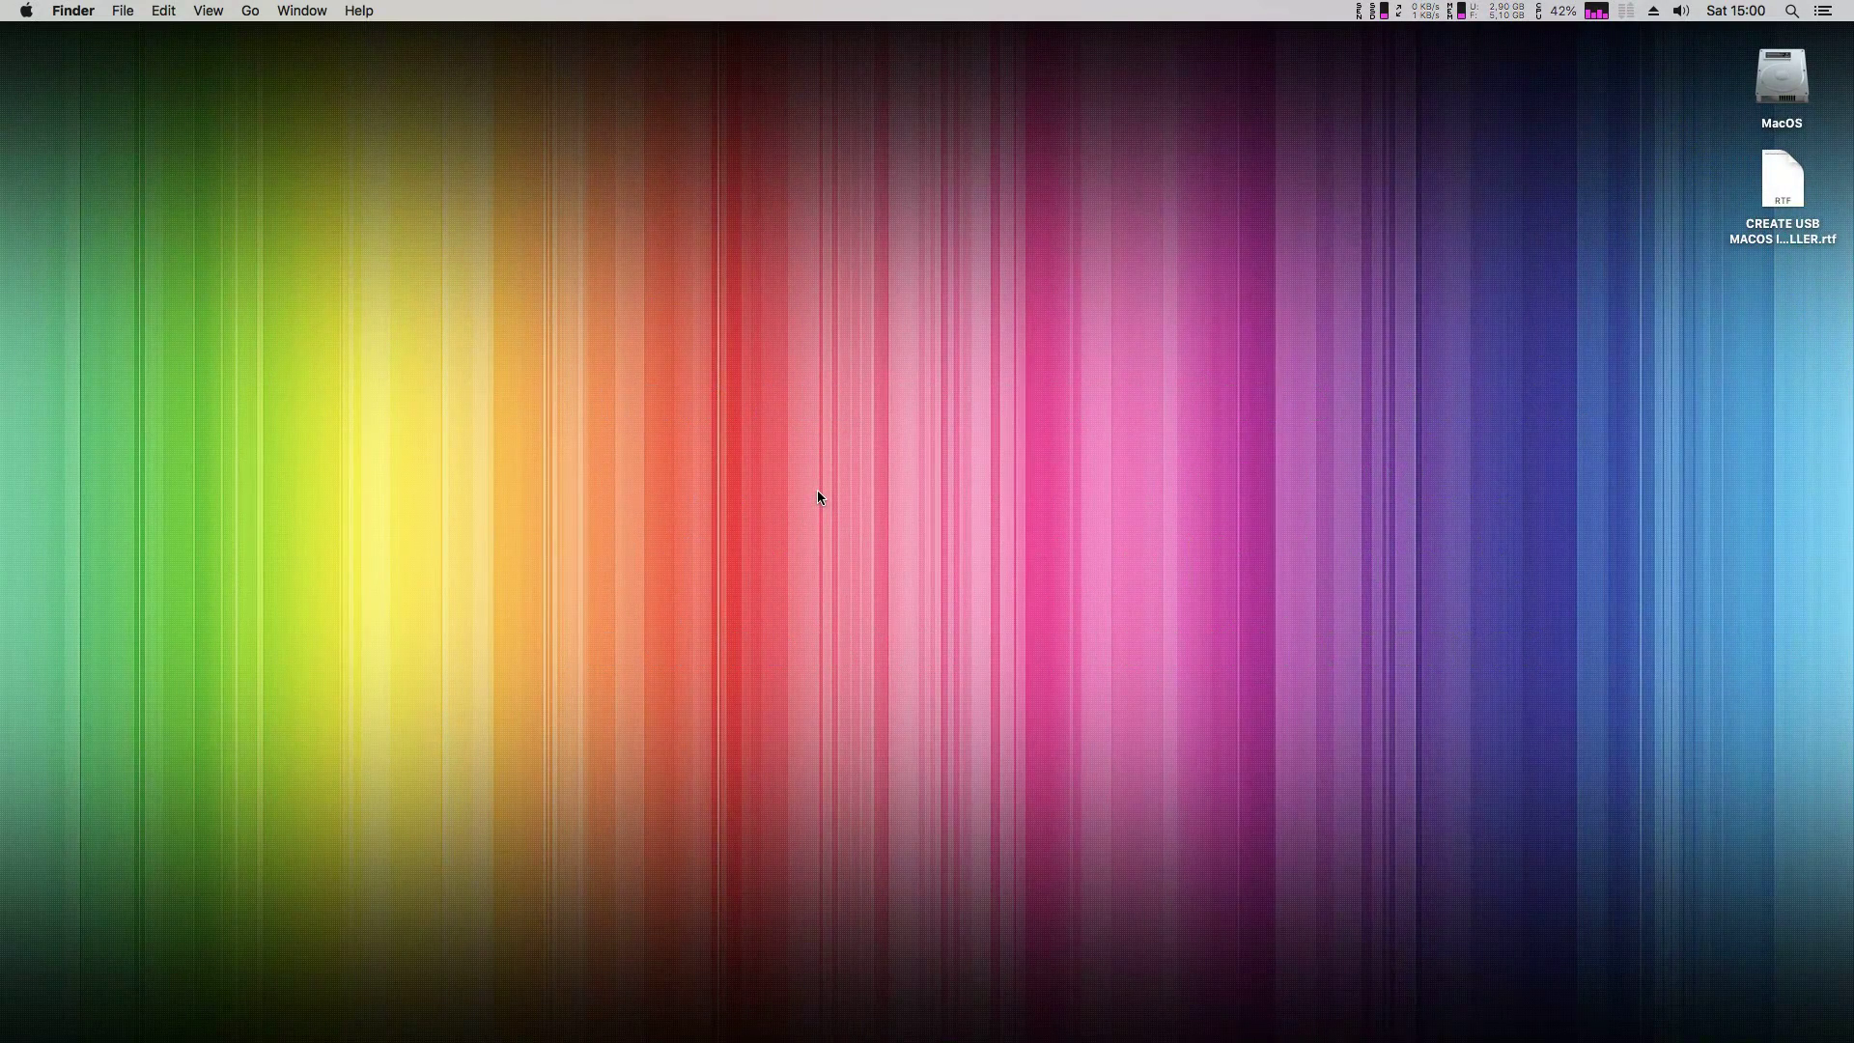
Launch the App Store from the Apple menu and show its featured page
left_click(27, 11)
left_click(60, 85)
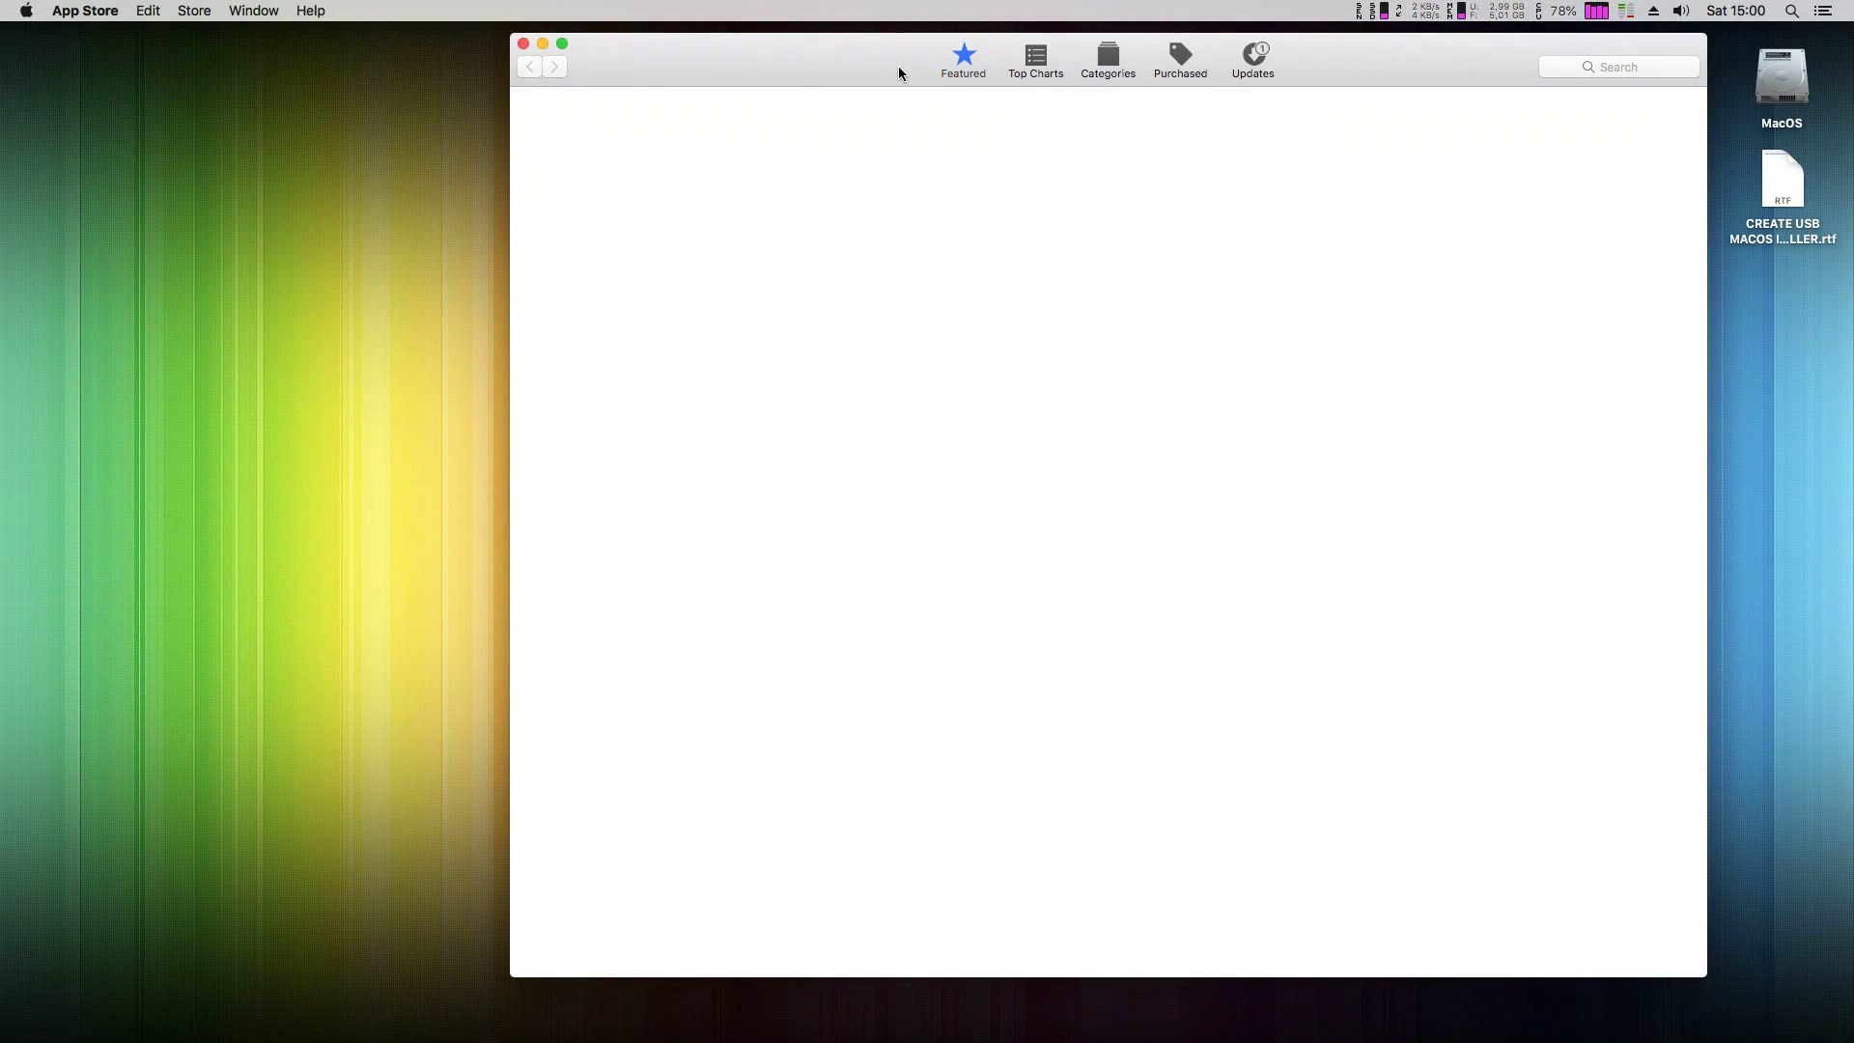
left_click_drag(891, 62, 773, 64)
left_click(853, 64)
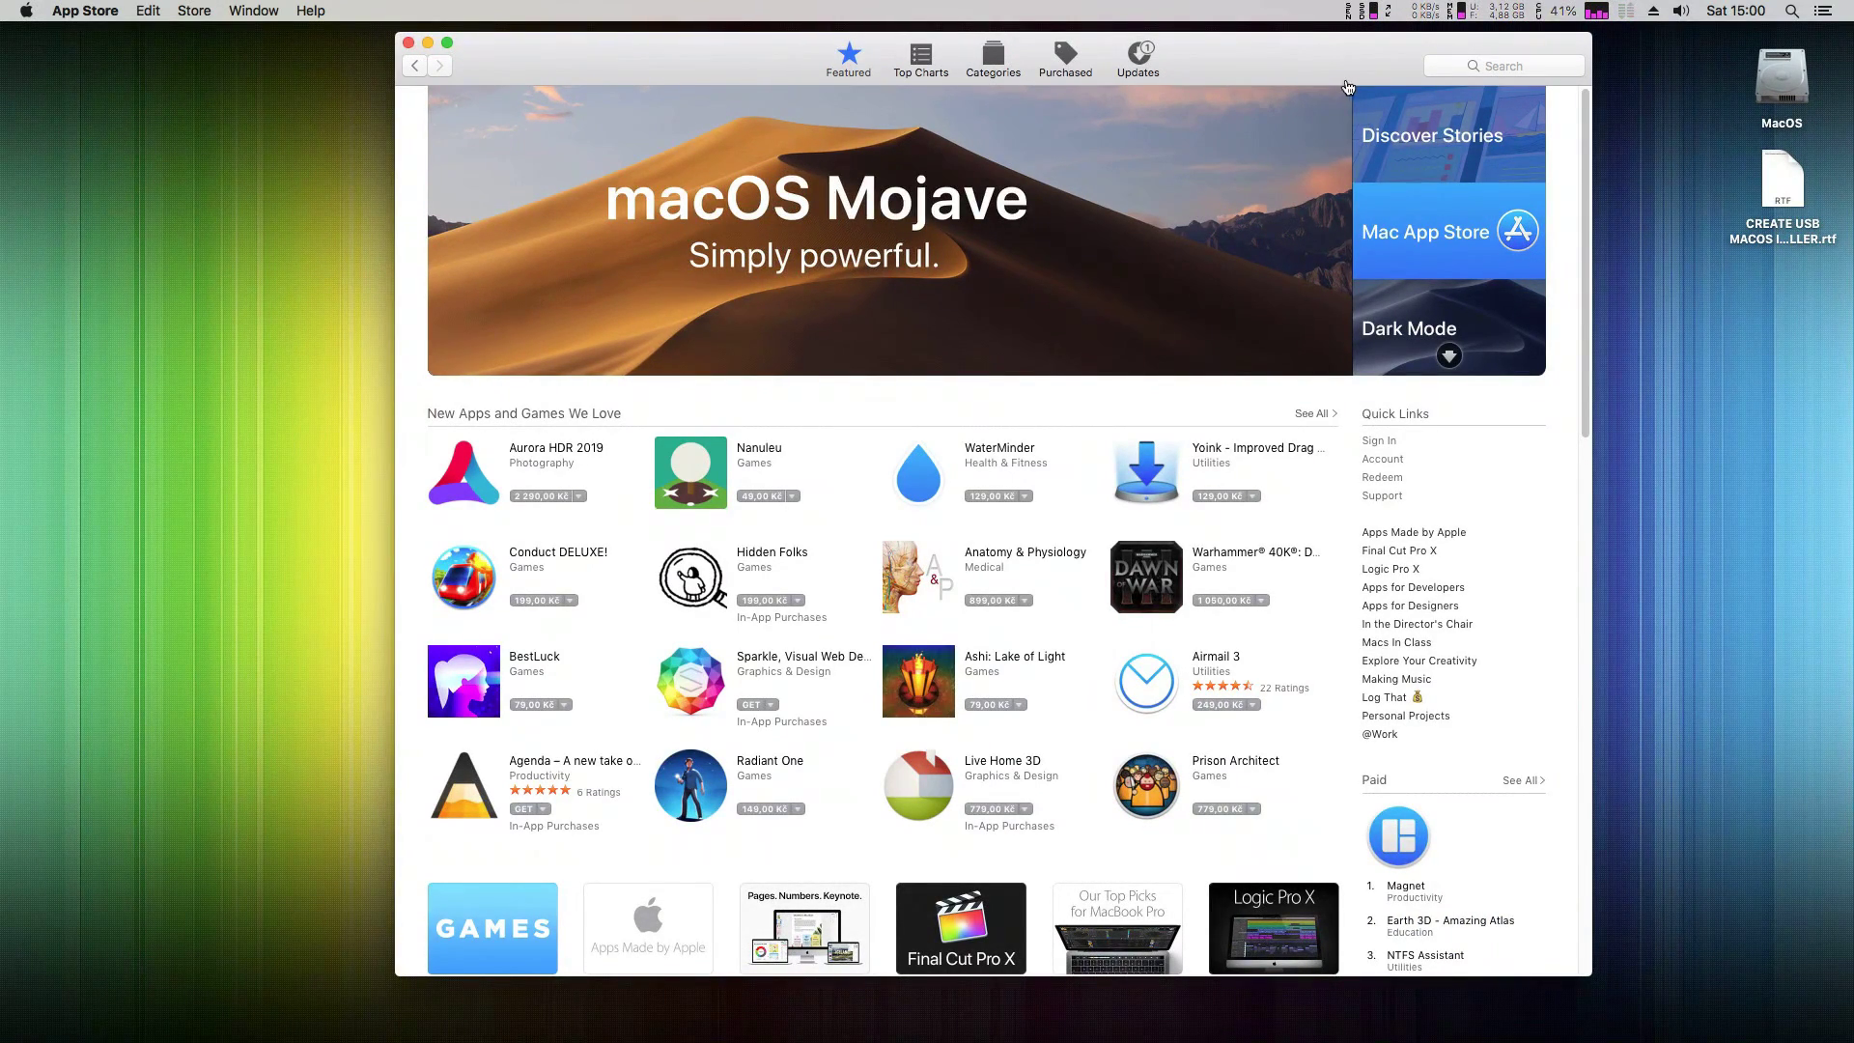
Search the App Store for 'mojave' and start downloading macOS Mojave
left_click(1485, 67)
type("moj")
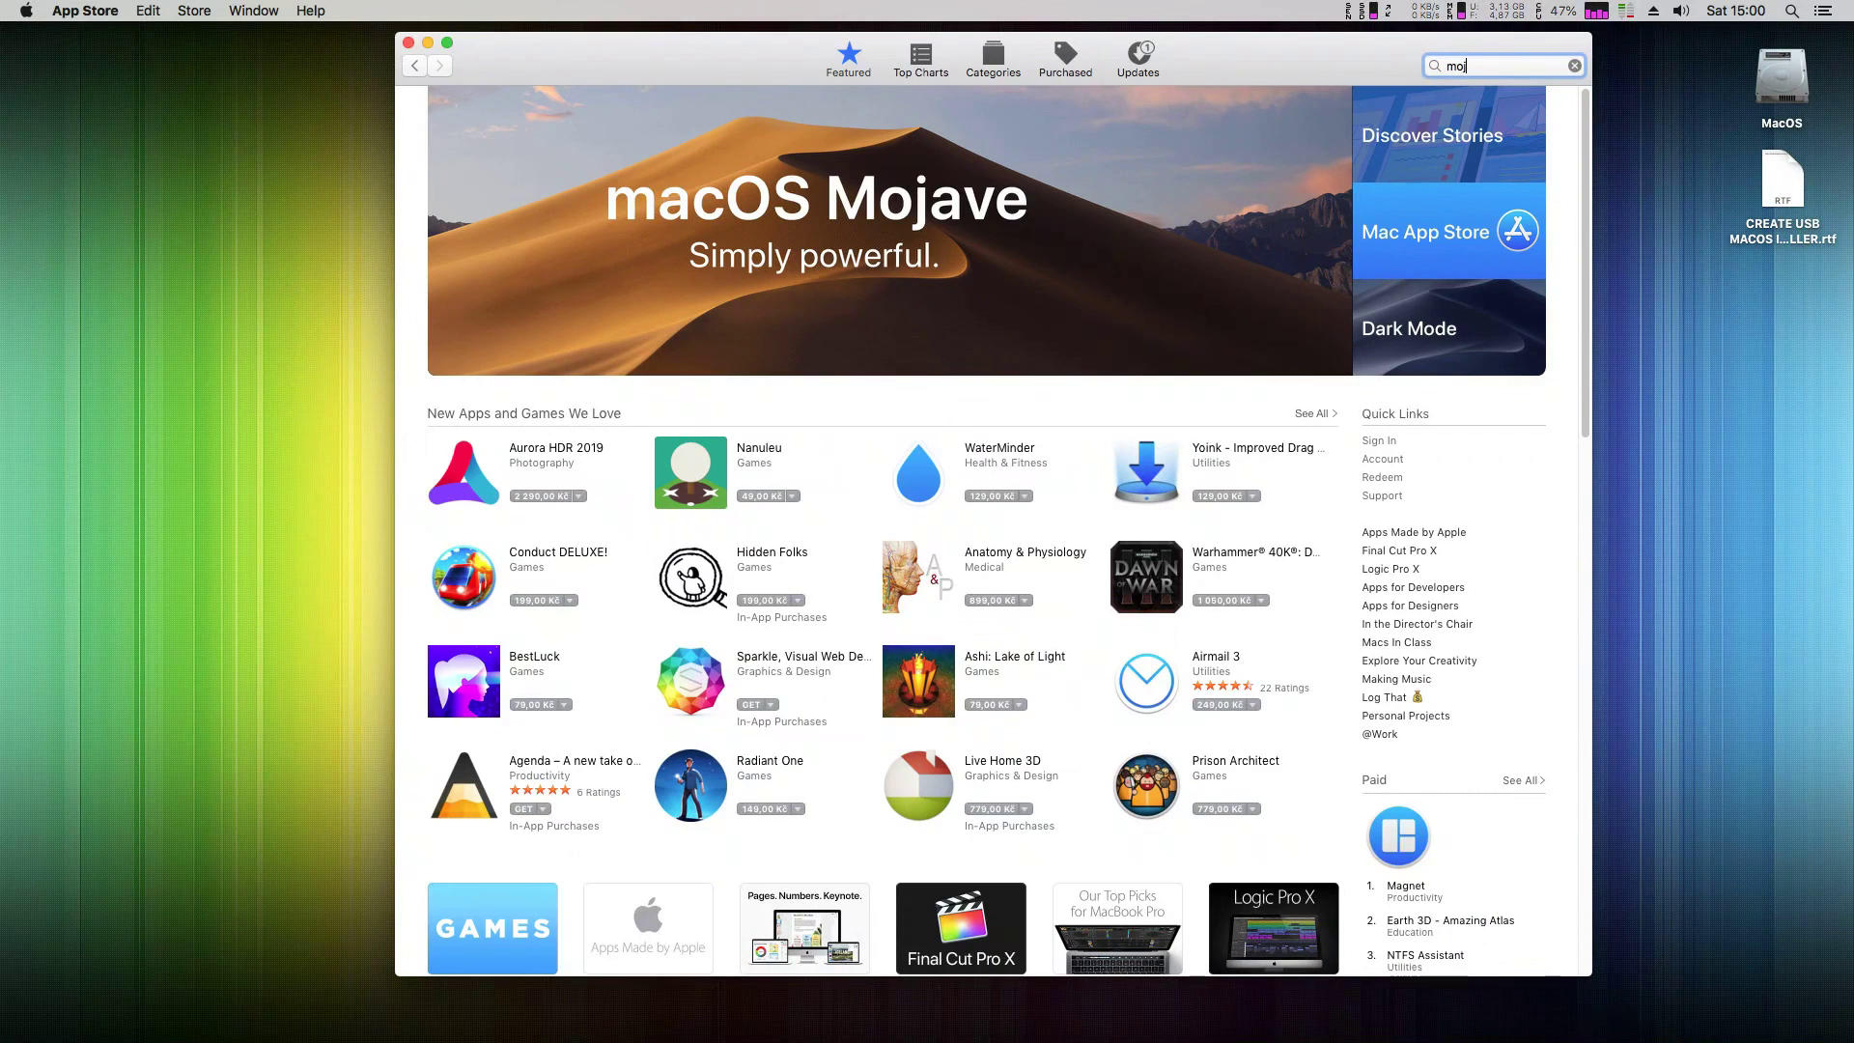
type("ave")
key("Return")
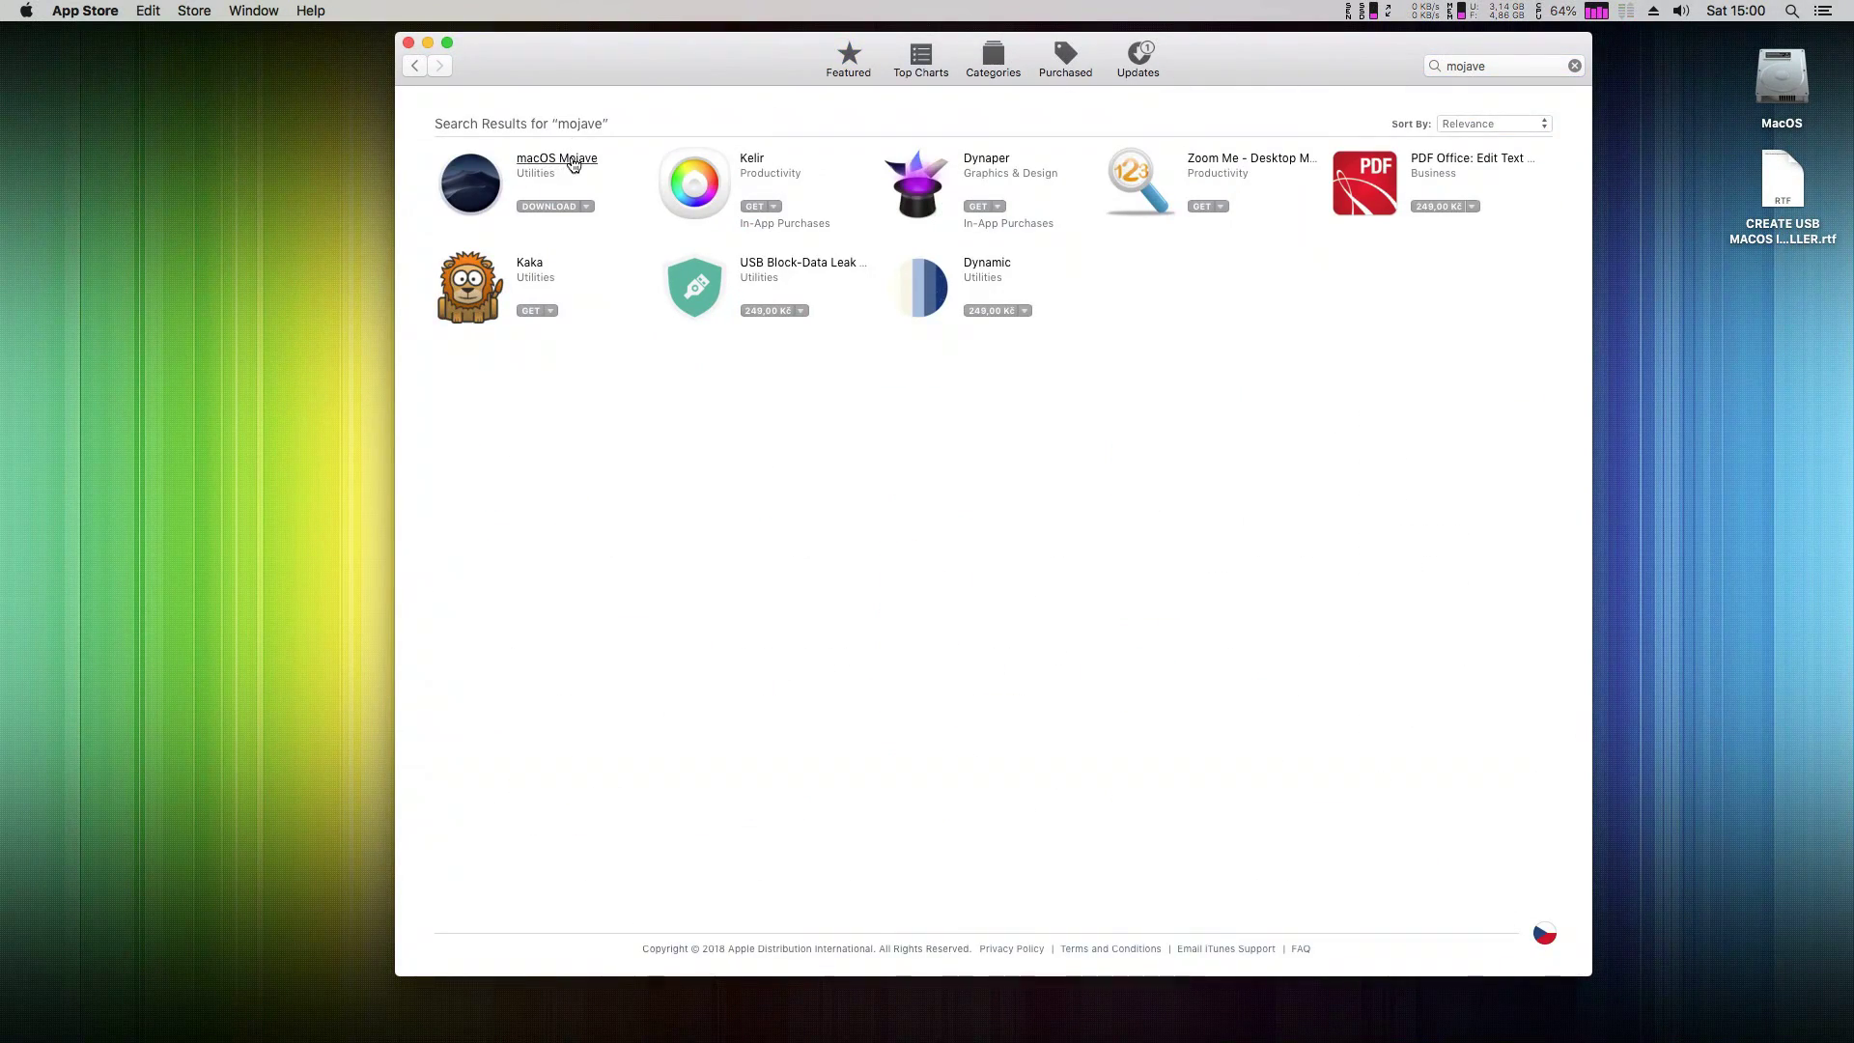
left_click(542, 207)
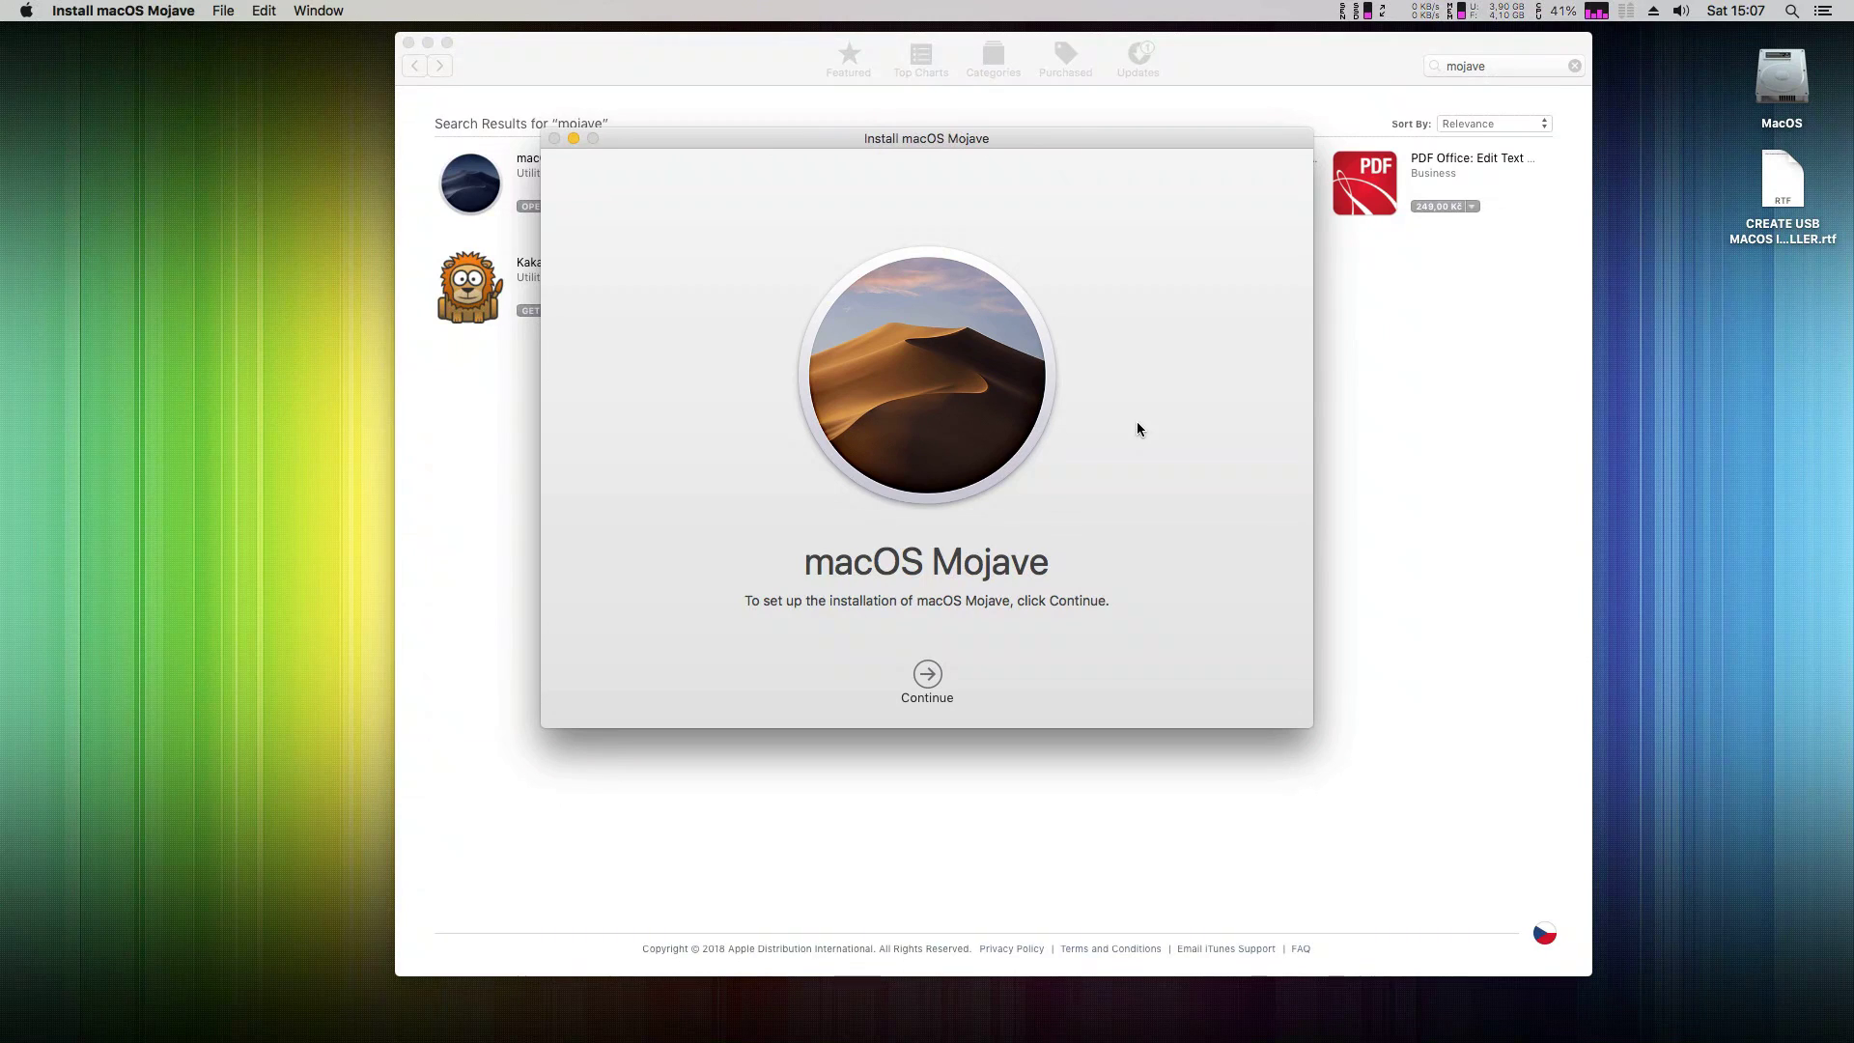
Quit the Install macOS Mojave app without installing, then quit the App Store
left_click_drag(1089, 145, 1053, 176)
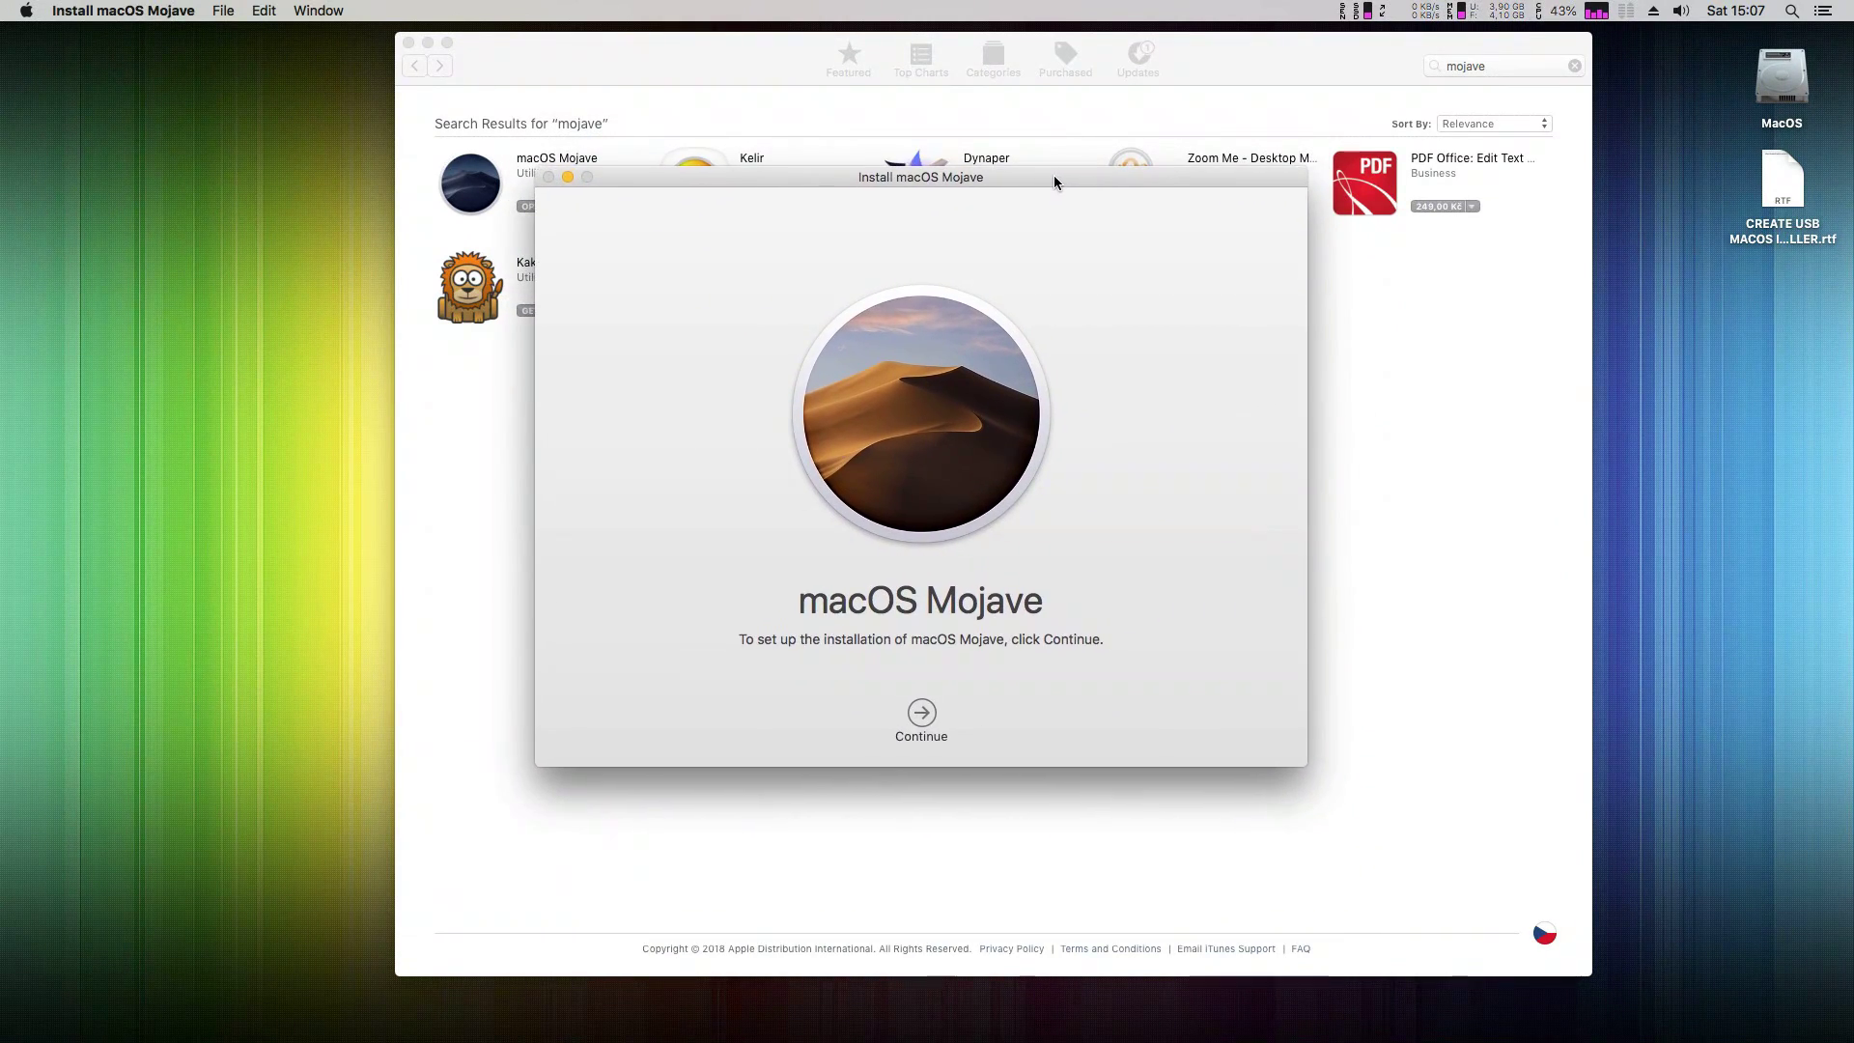
left_click(153, 14)
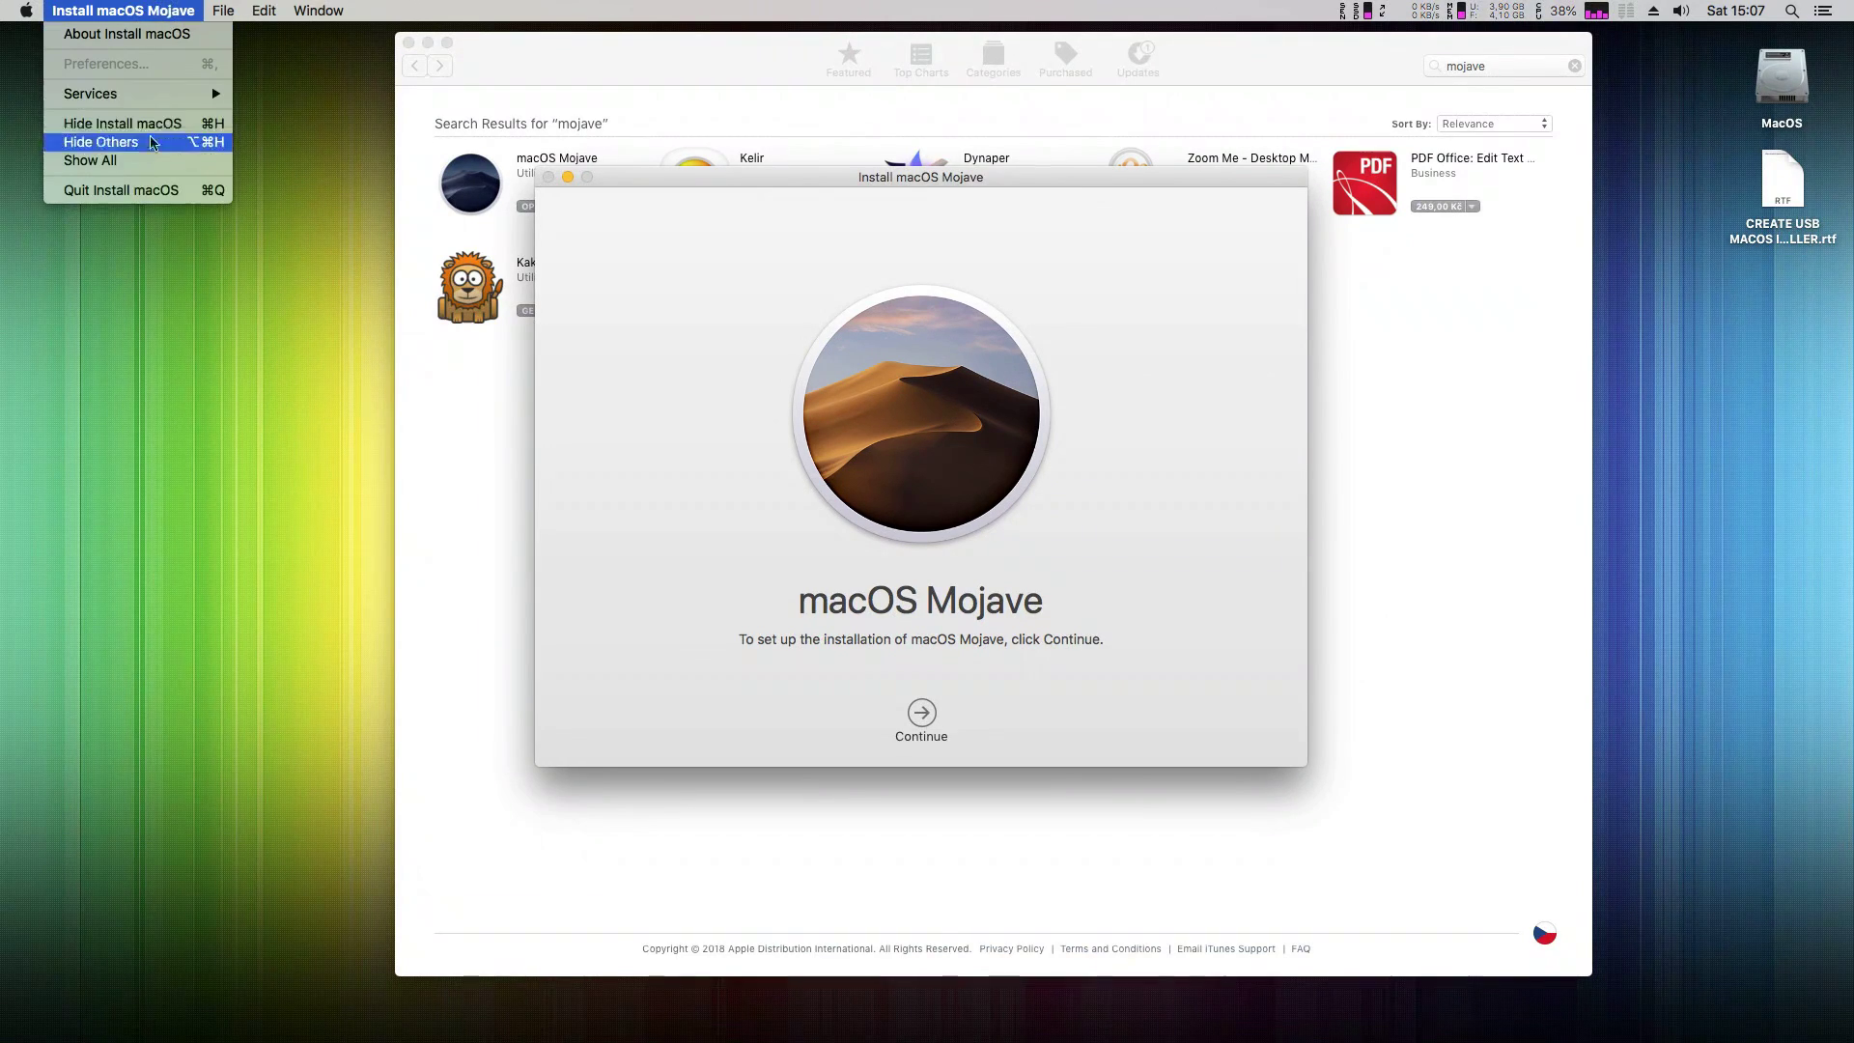
left_click(187, 196)
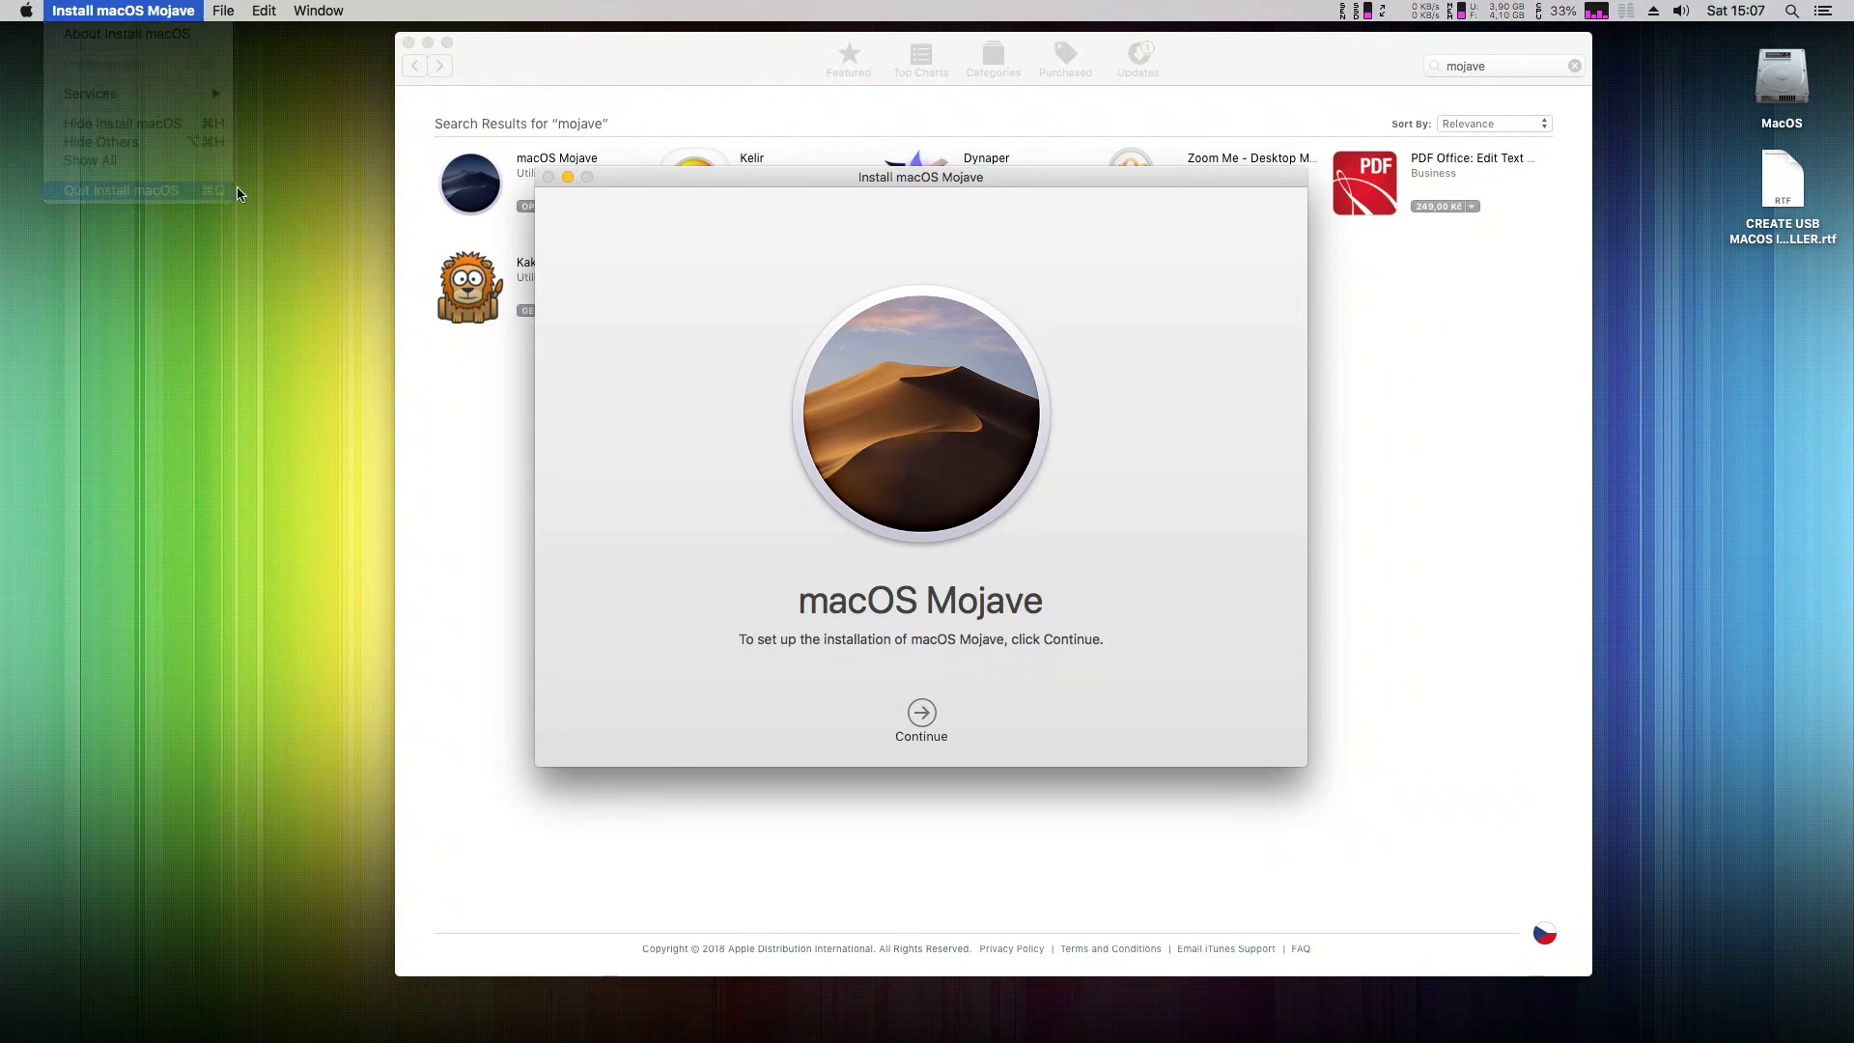
left_click(82, 8)
left_click(140, 190)
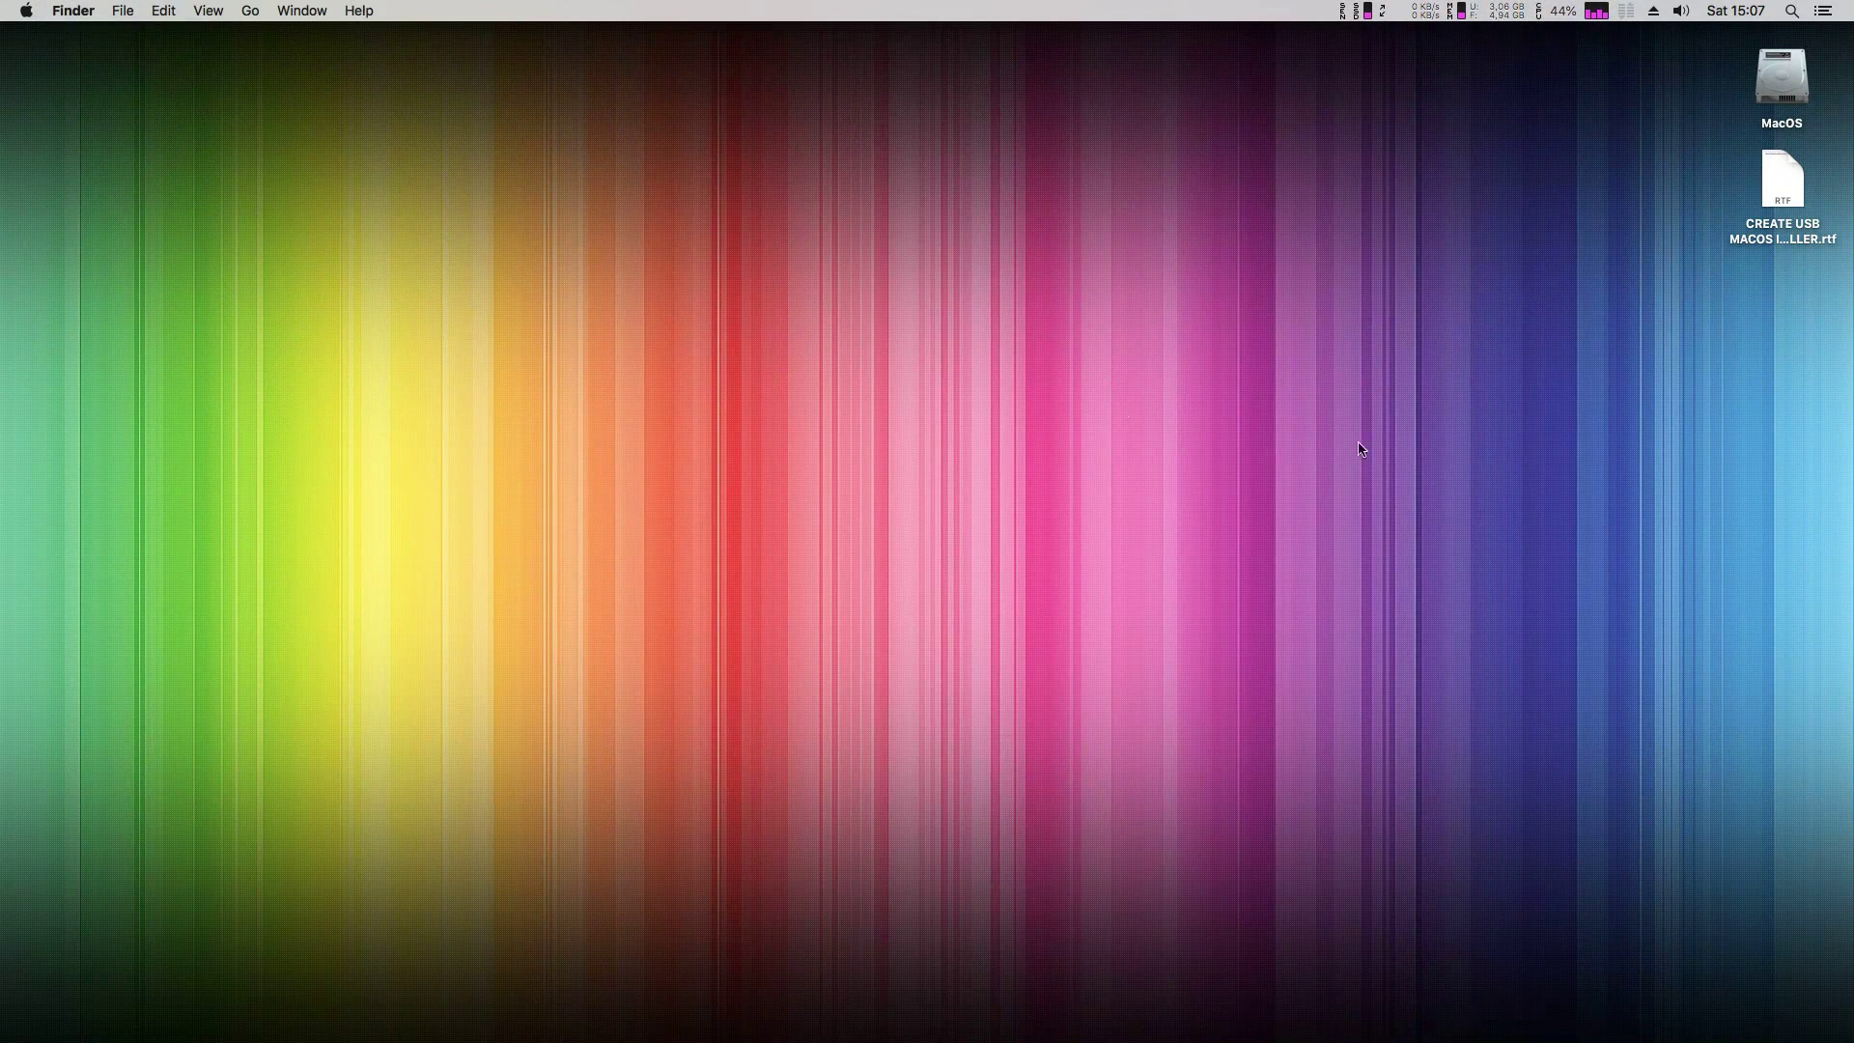
Copy the Apple support link from the CREATE USB MACOS INSTALLER.rtf notes
double_click(1782, 184)
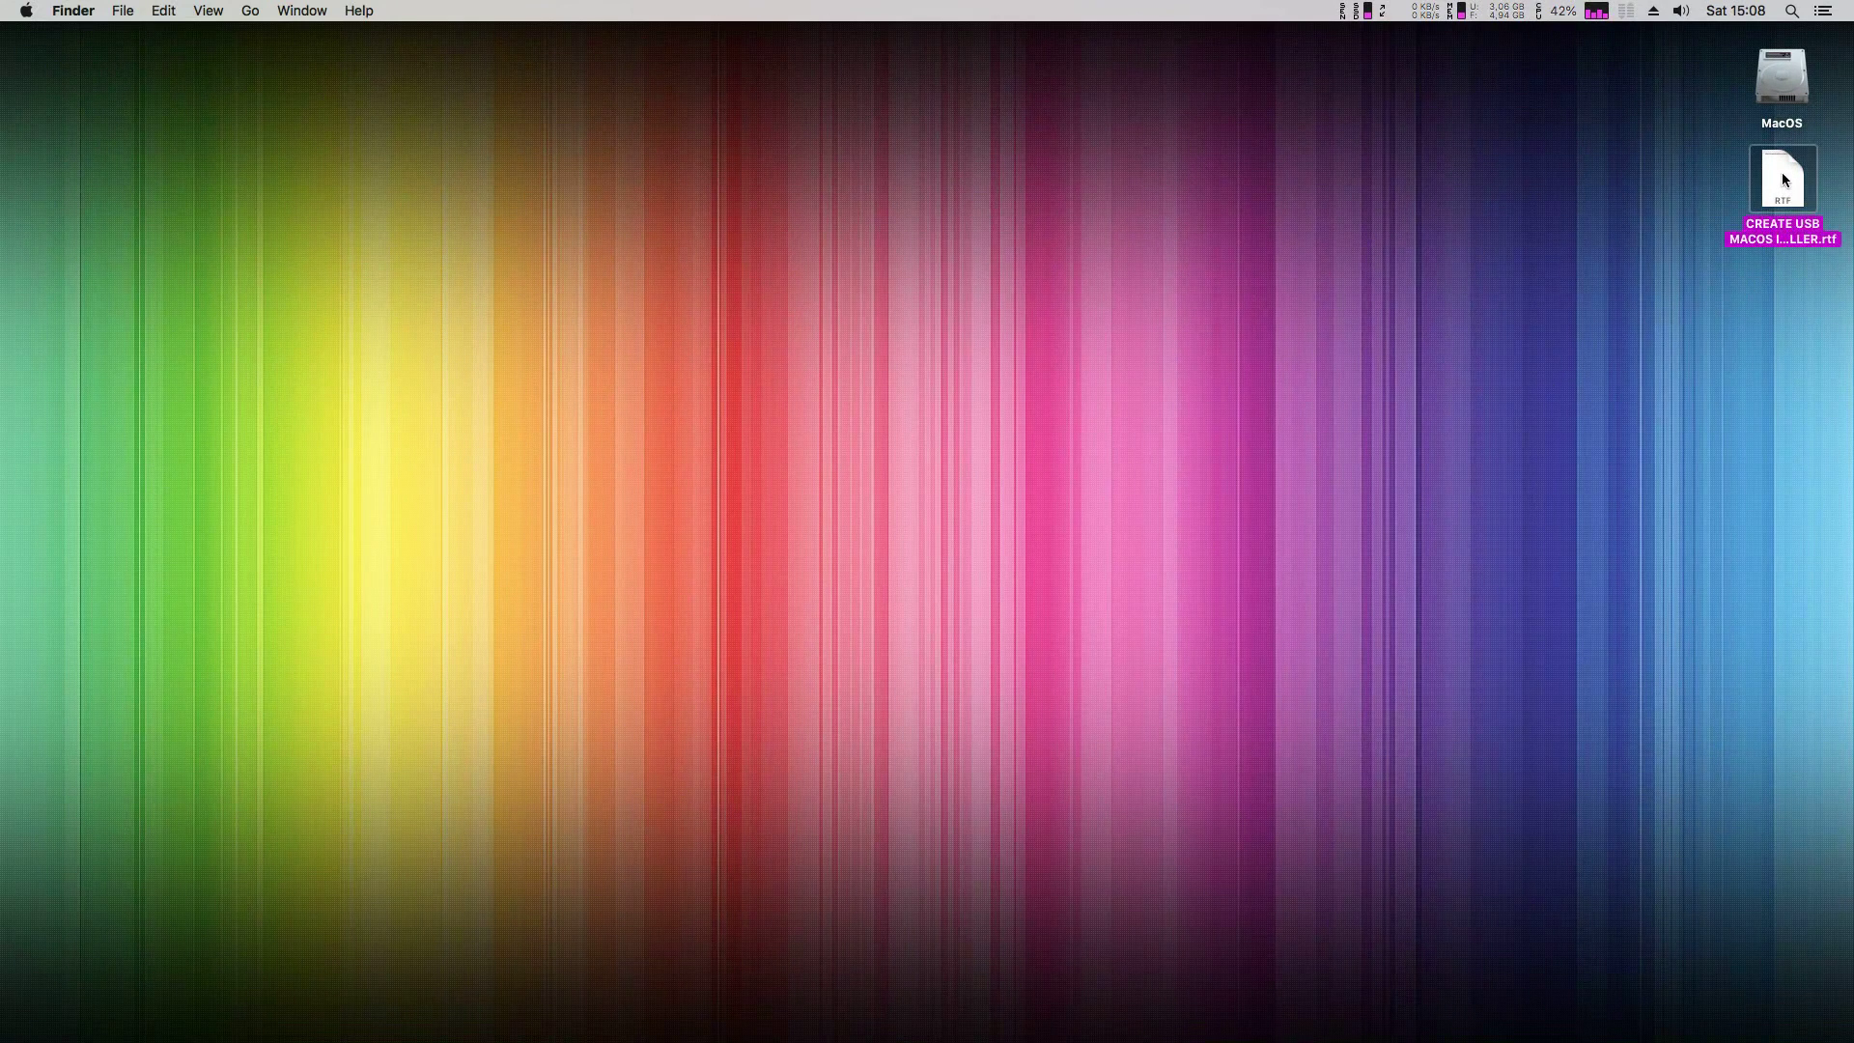
left_click_drag(898, 171, 210, 172)
right_click(374, 169)
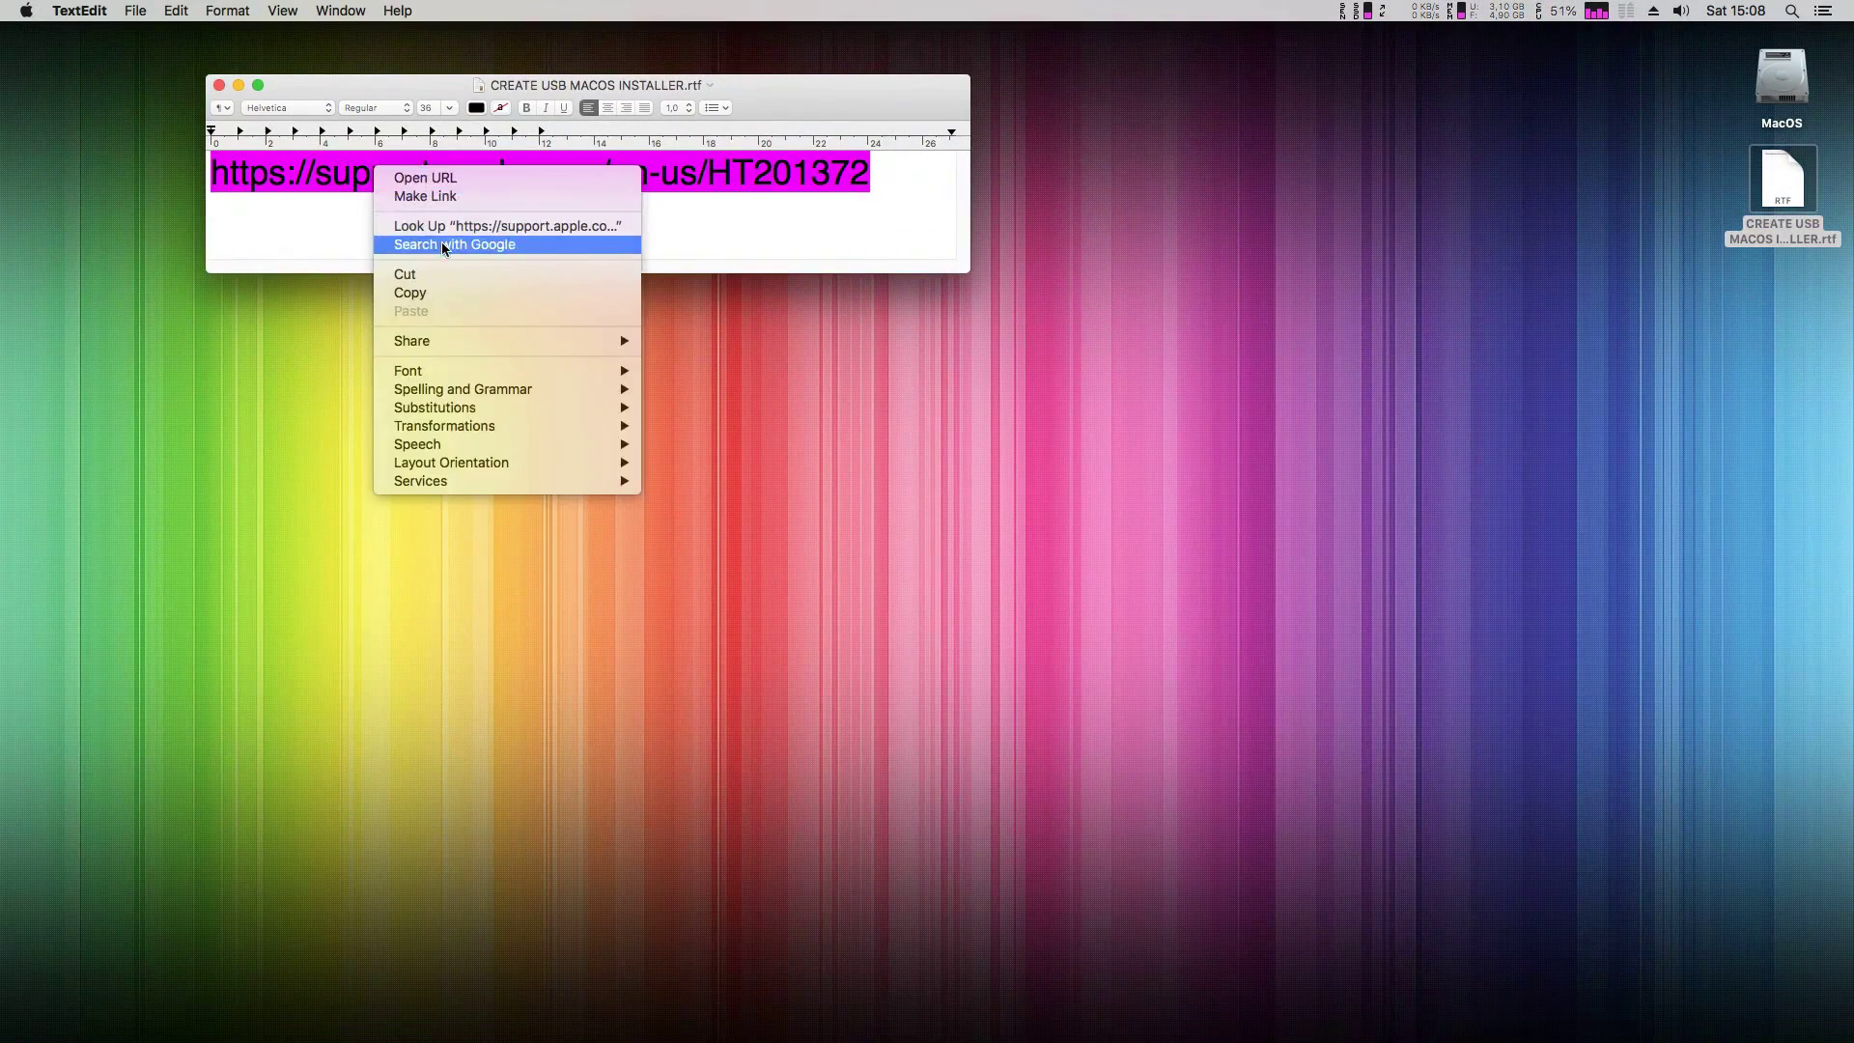
left_click(448, 302)
Launch Safari and load the copied support link with Paste and Go
left_click_drag(747, 87, 1101, 643)
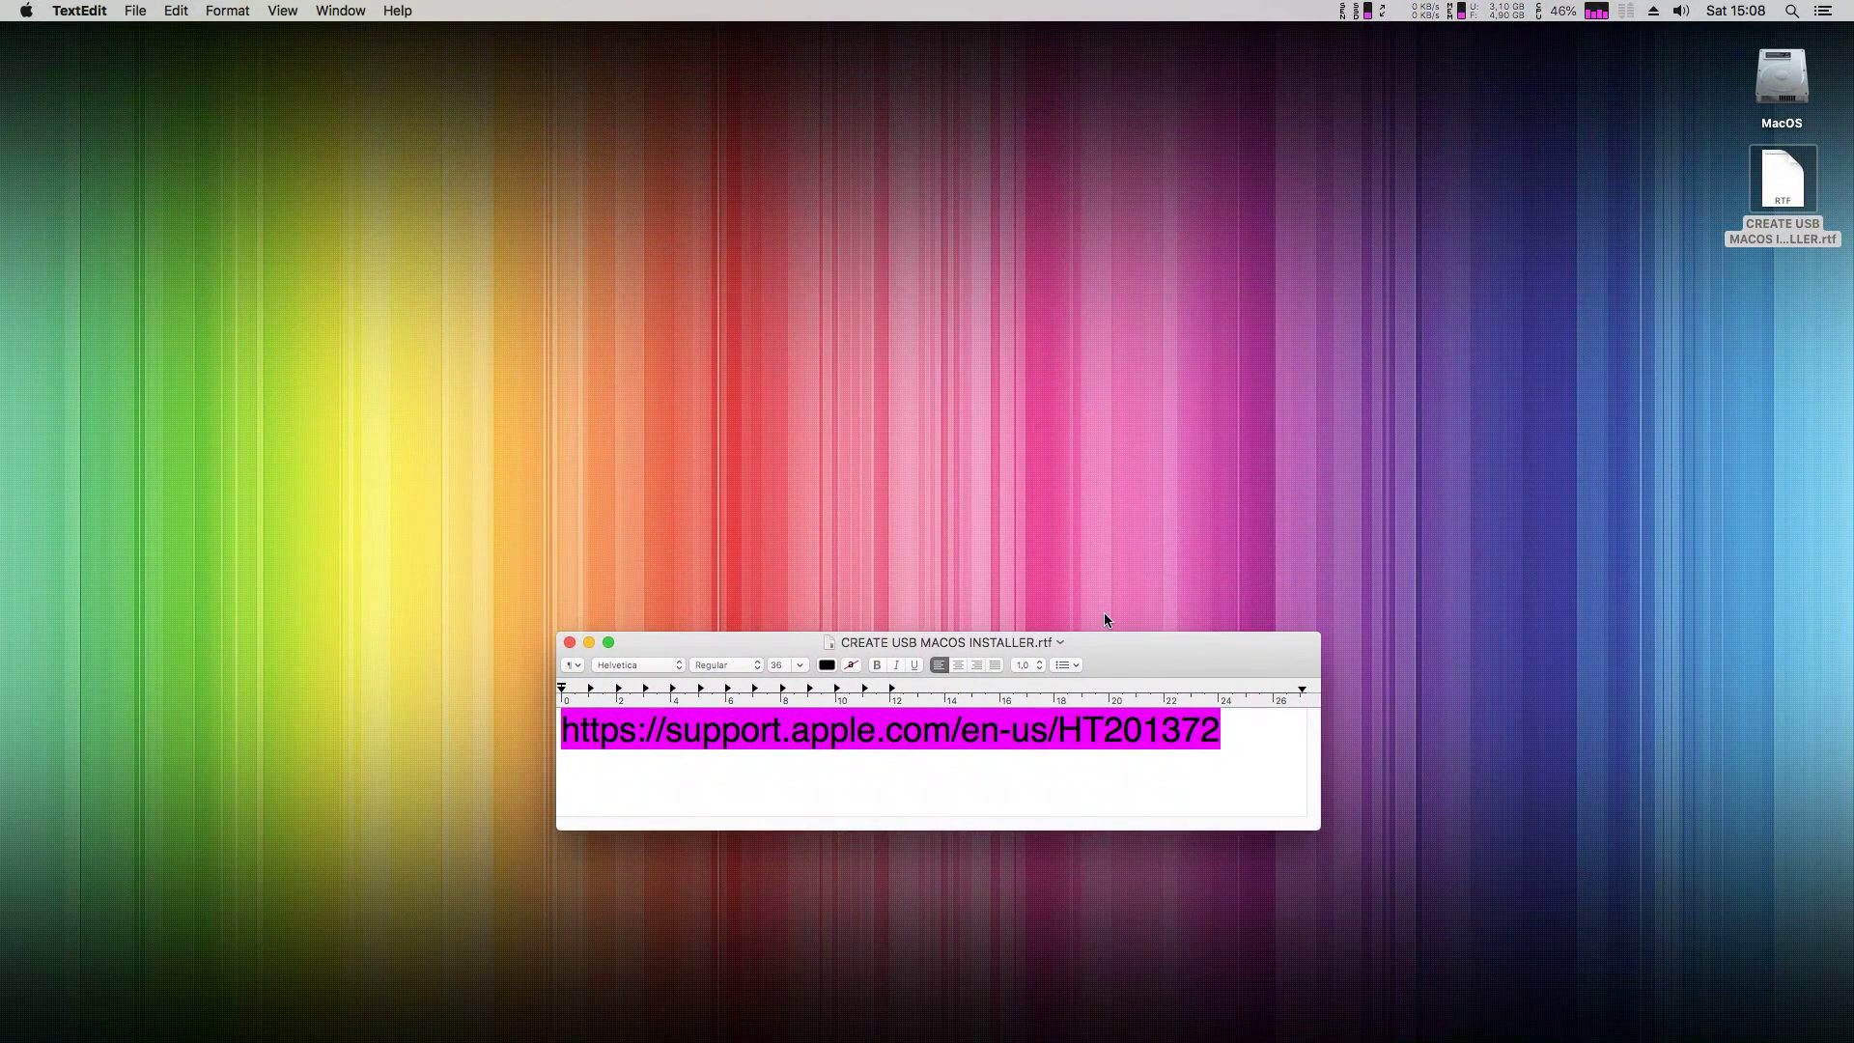
mouse_move(911, 1004)
left_click(518, 1002)
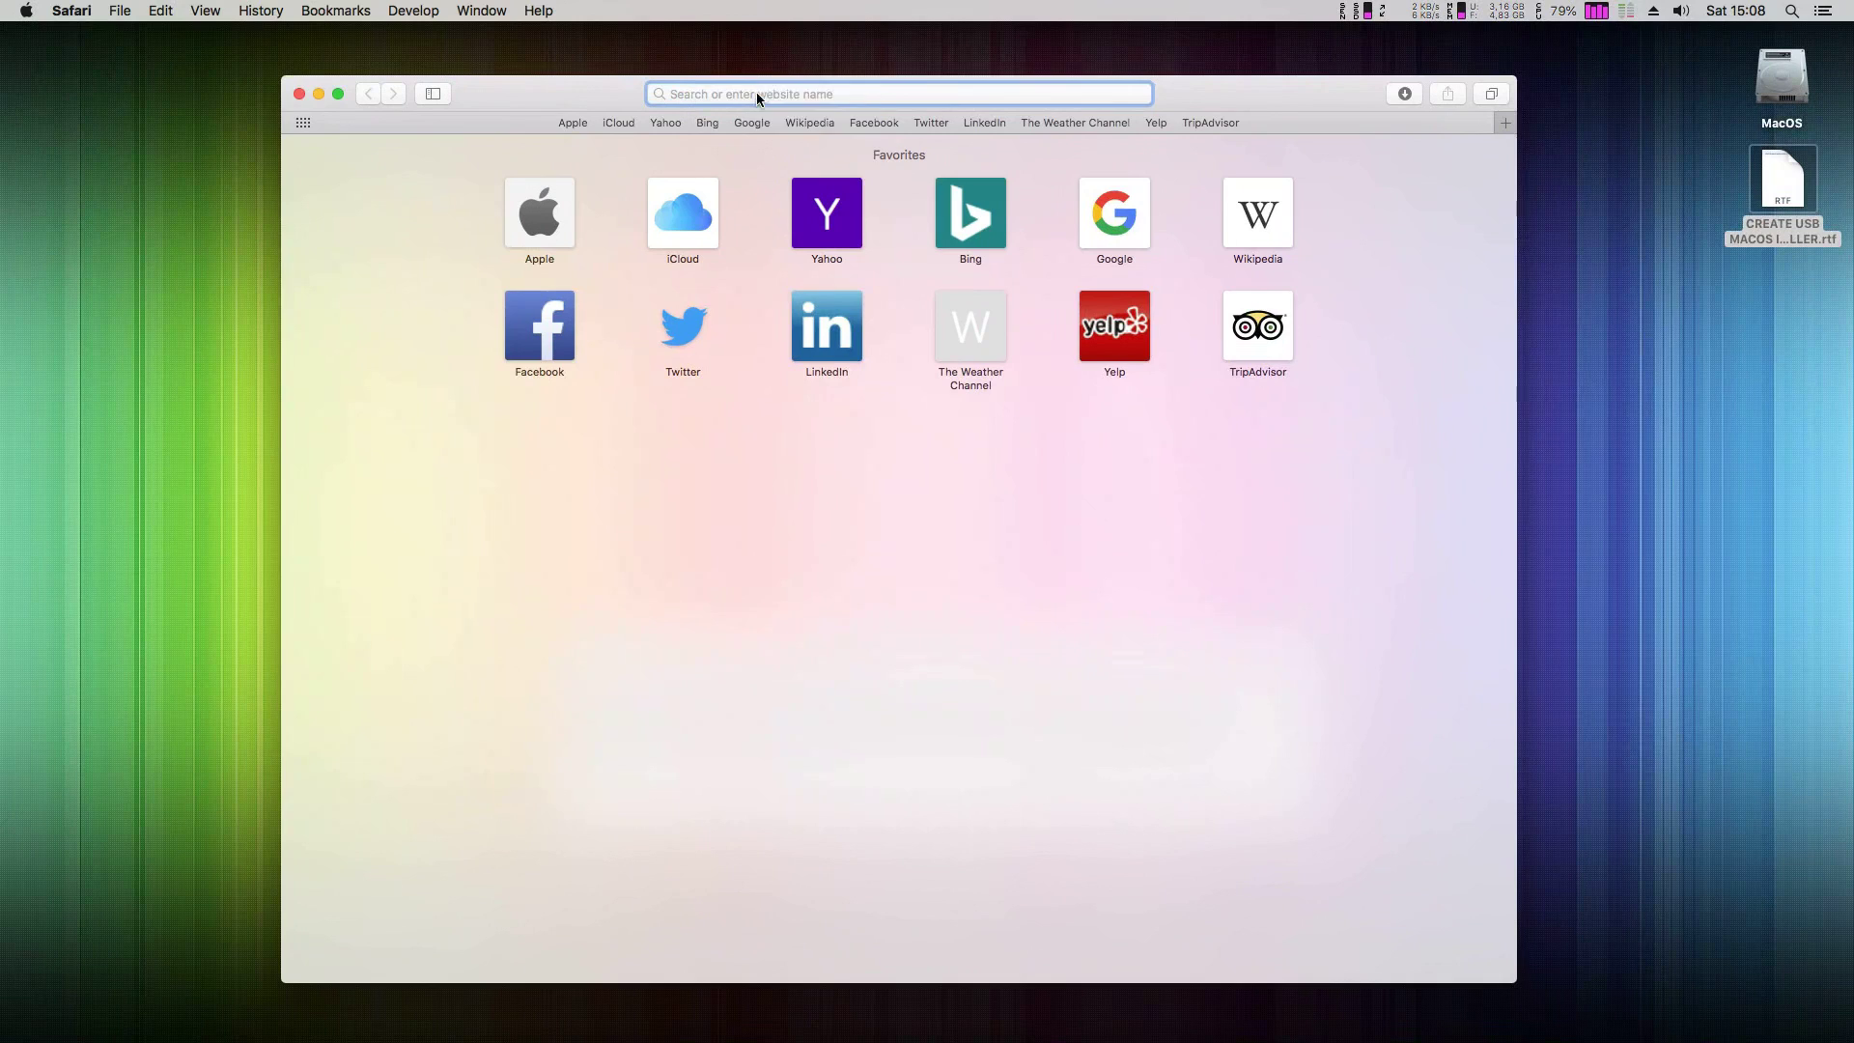
right_click(756, 90)
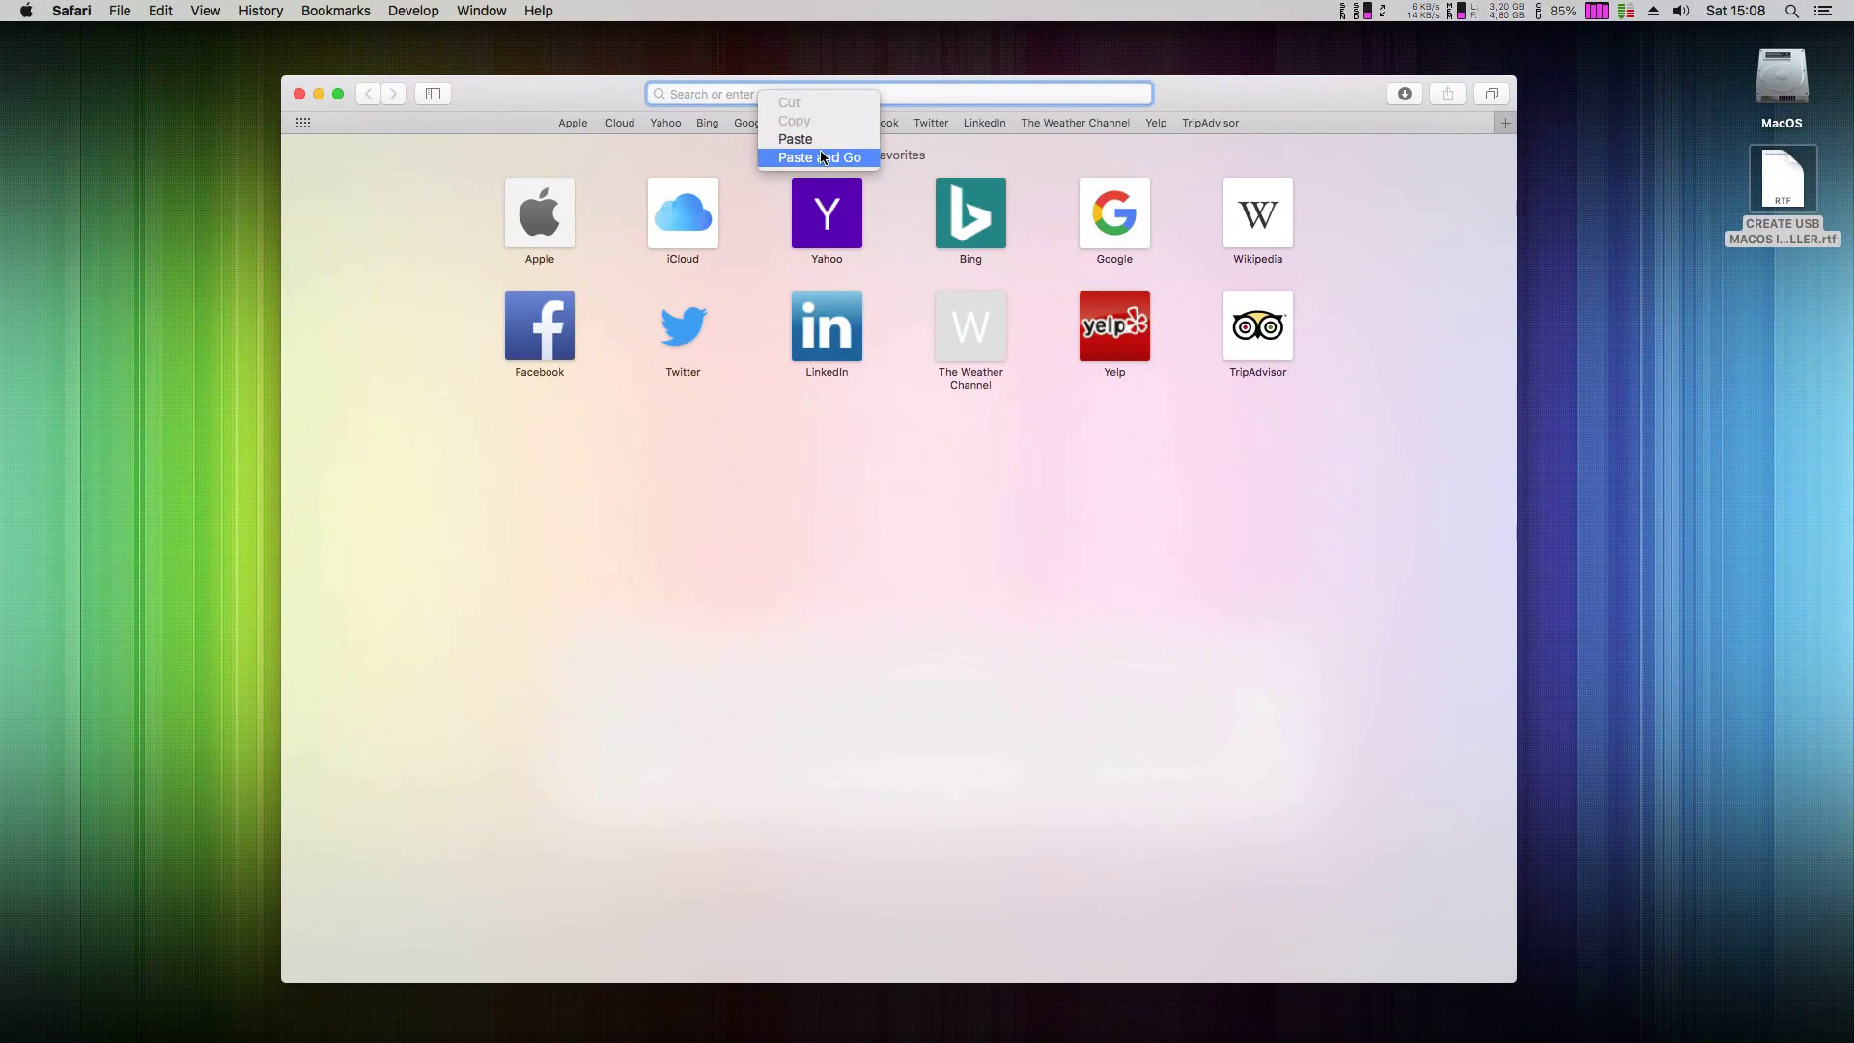
left_click(900, 152)
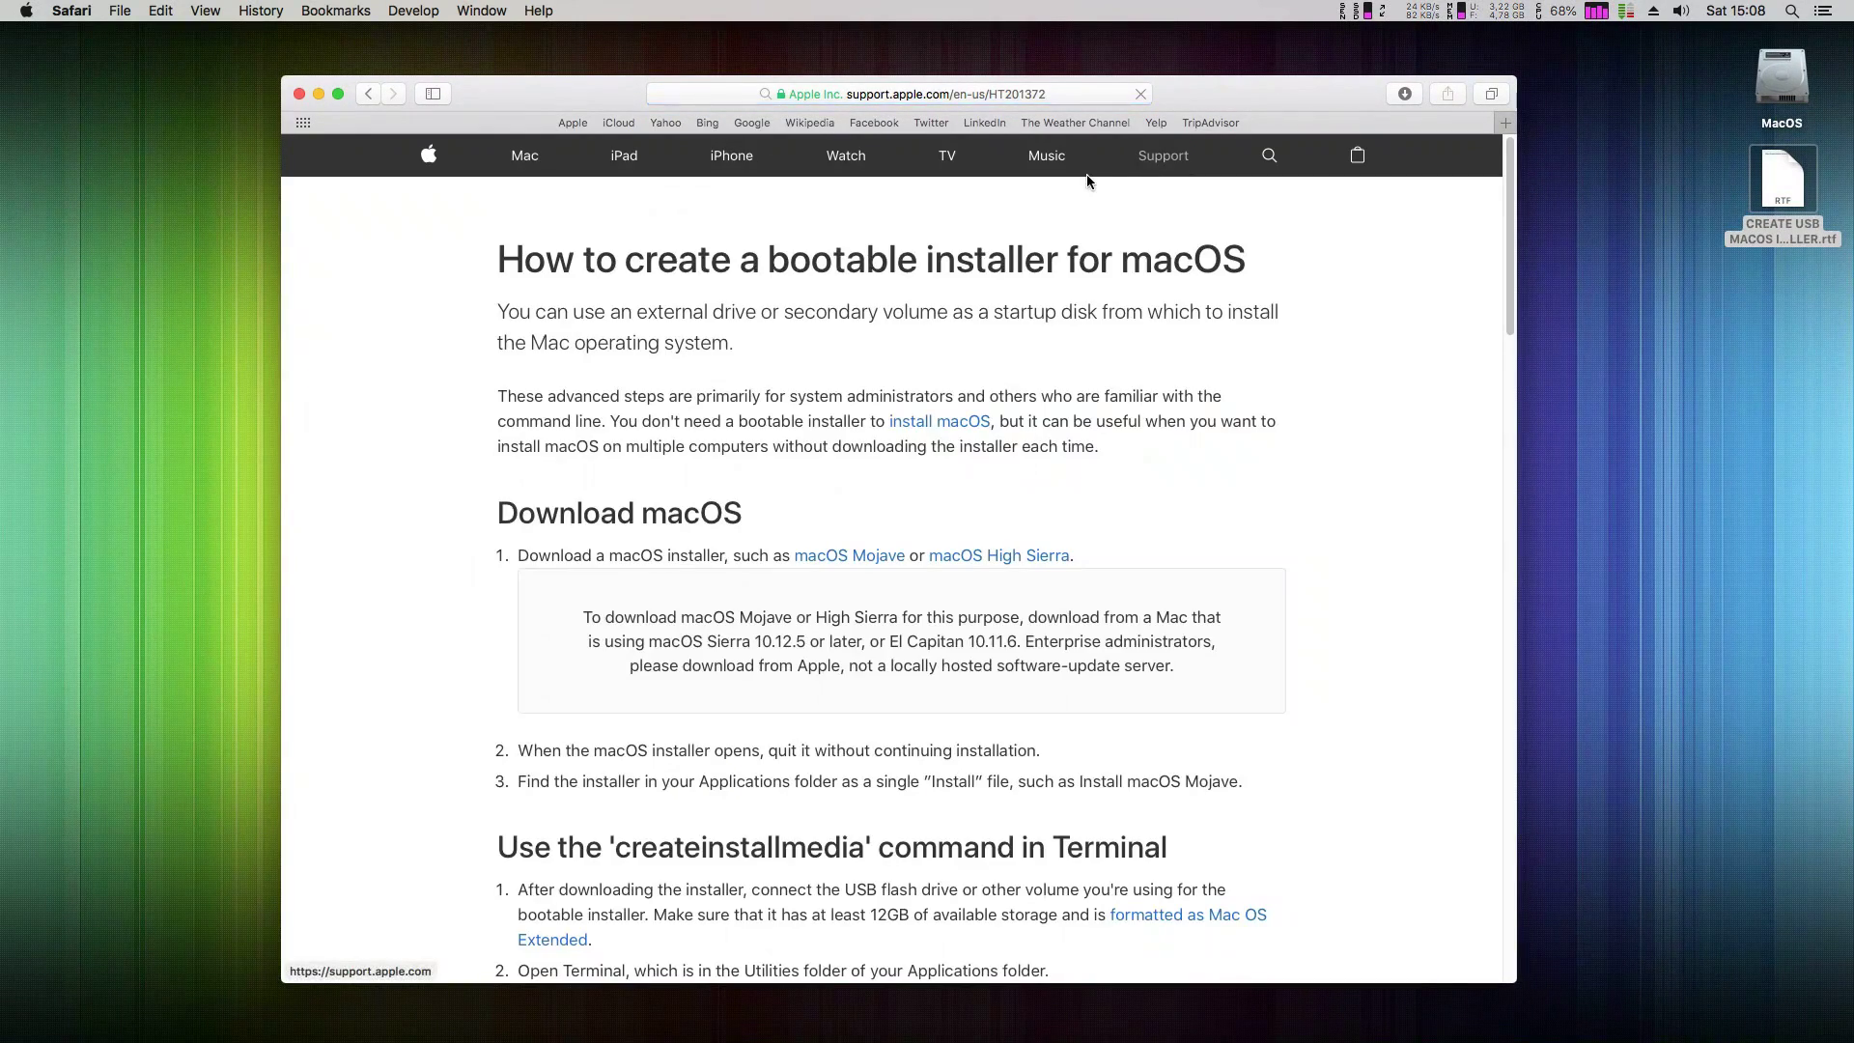
Scroll Apple's bootable-installer guide down to the createinstallmedia commands
left_click_drag(493, 263, 1254, 248)
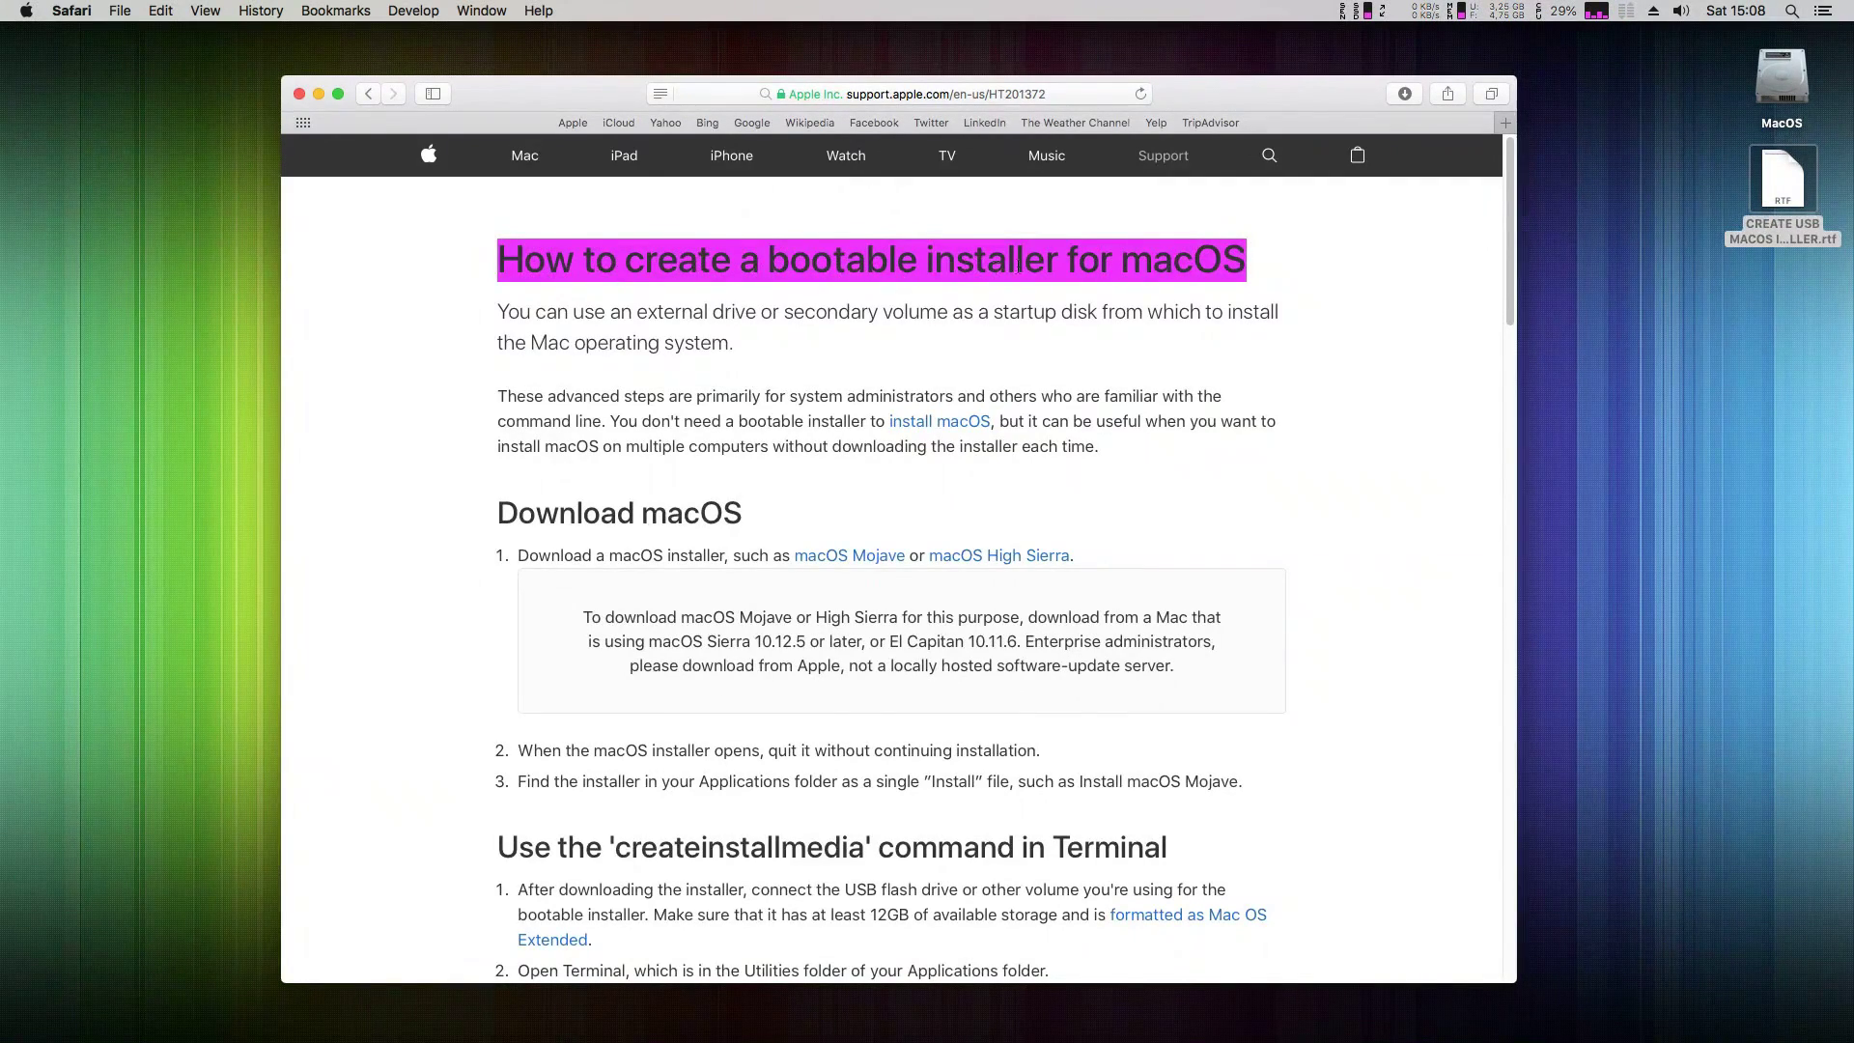
scroll(1306, 338, "down", 5)
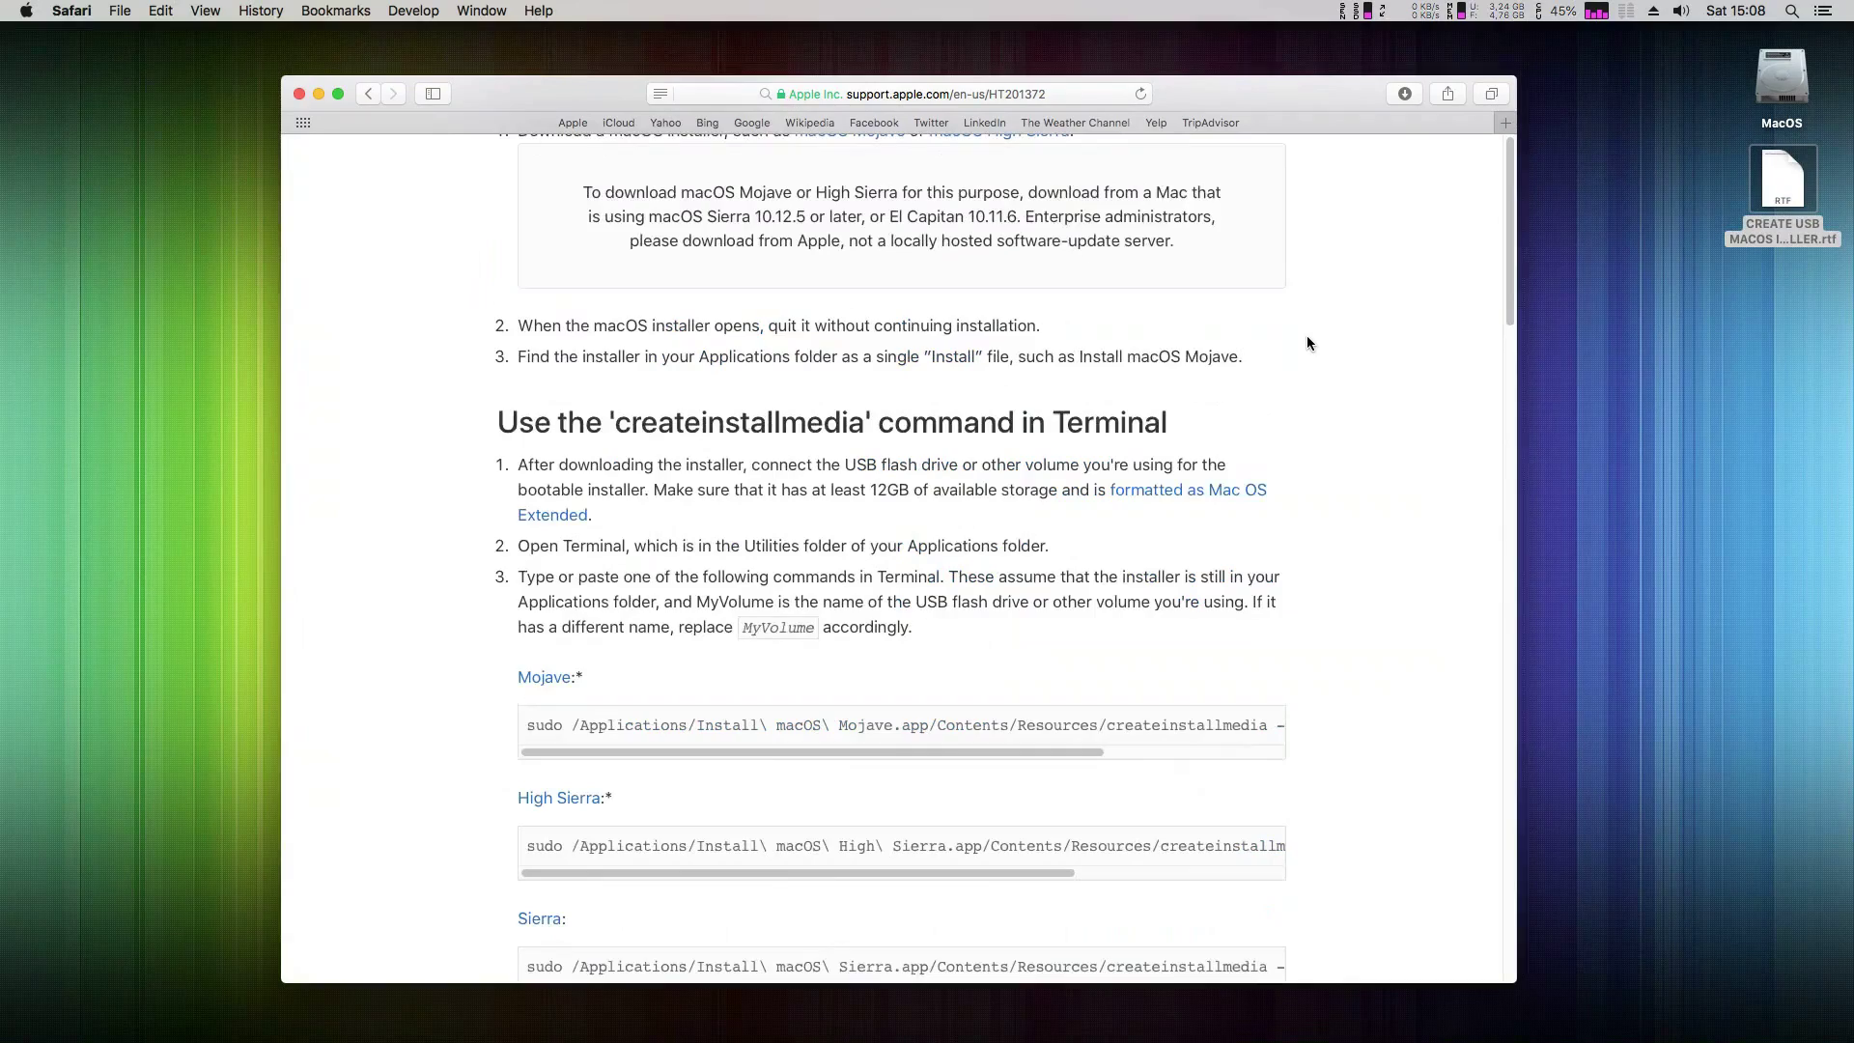
scroll(1306, 343, "down", 2)
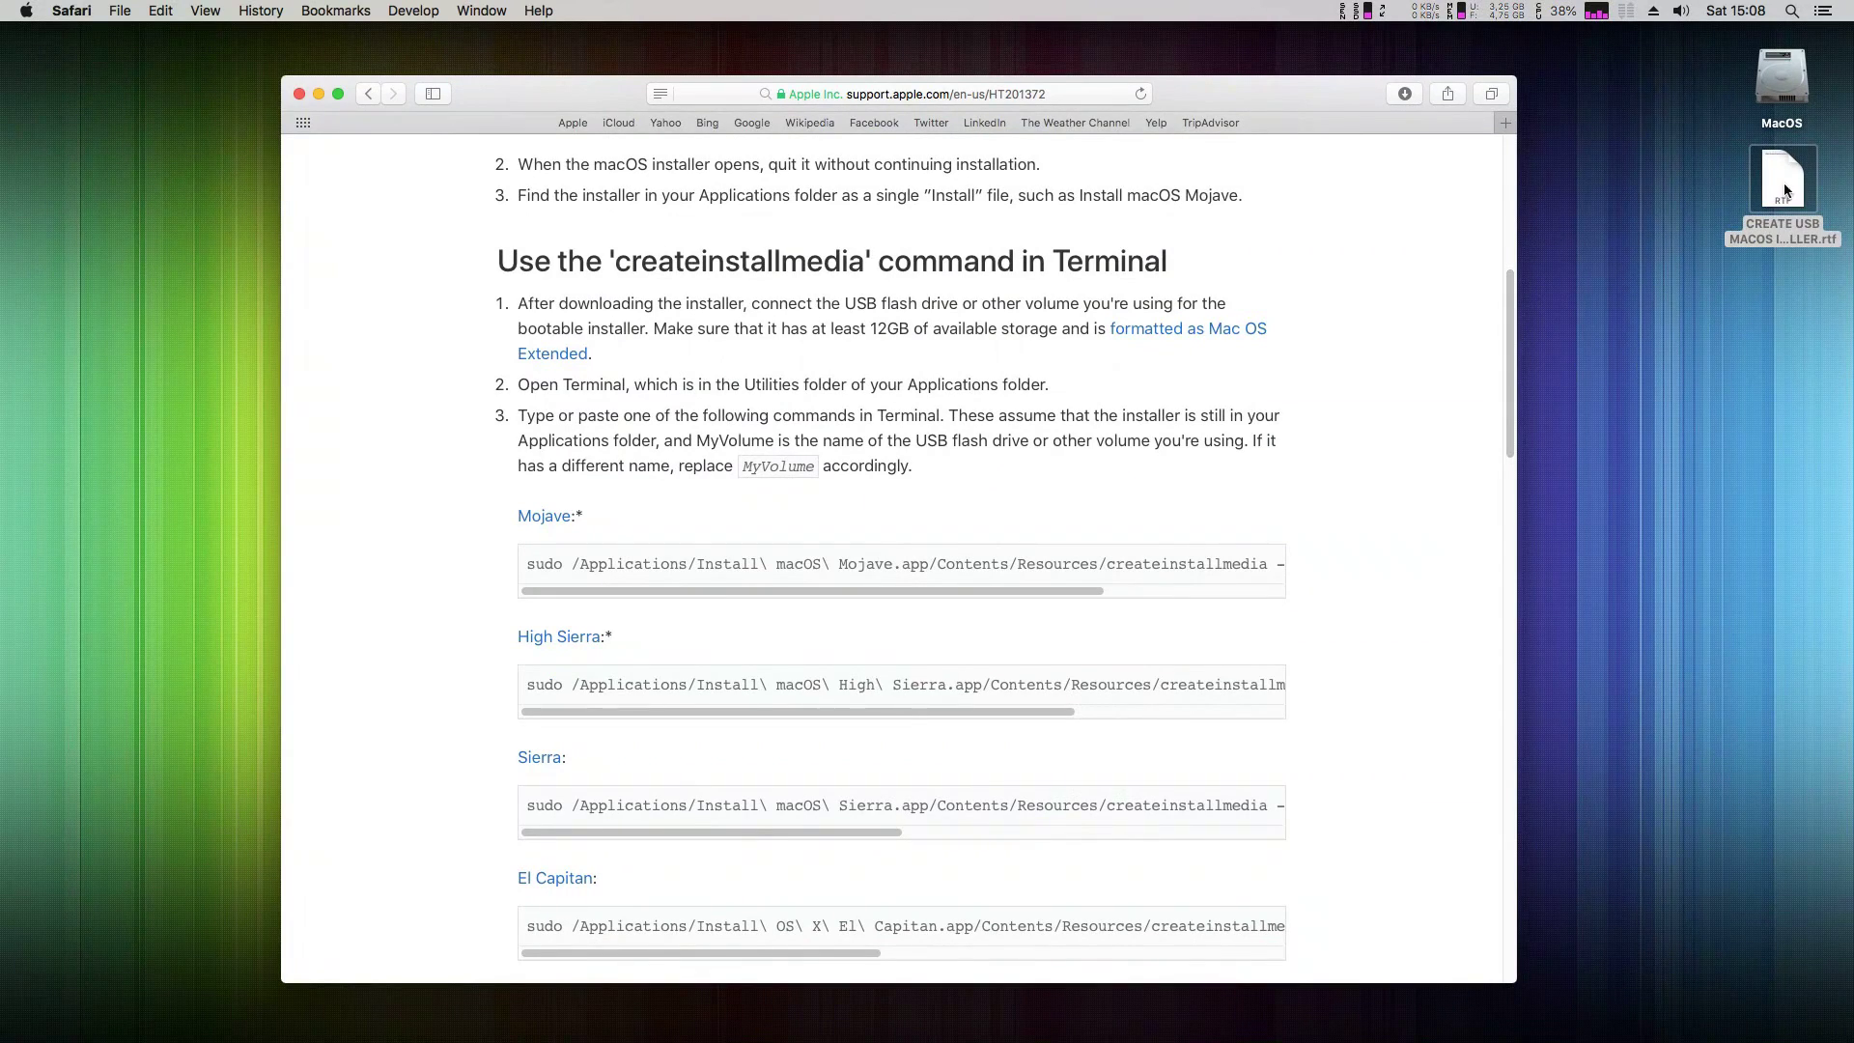
Confirm Install macOS Mojave (6.03 GB) is in the MacOS disk's Applications folder
left_click(1784, 85)
double_click(1784, 85)
left_click_drag(933, 191, 563, 299)
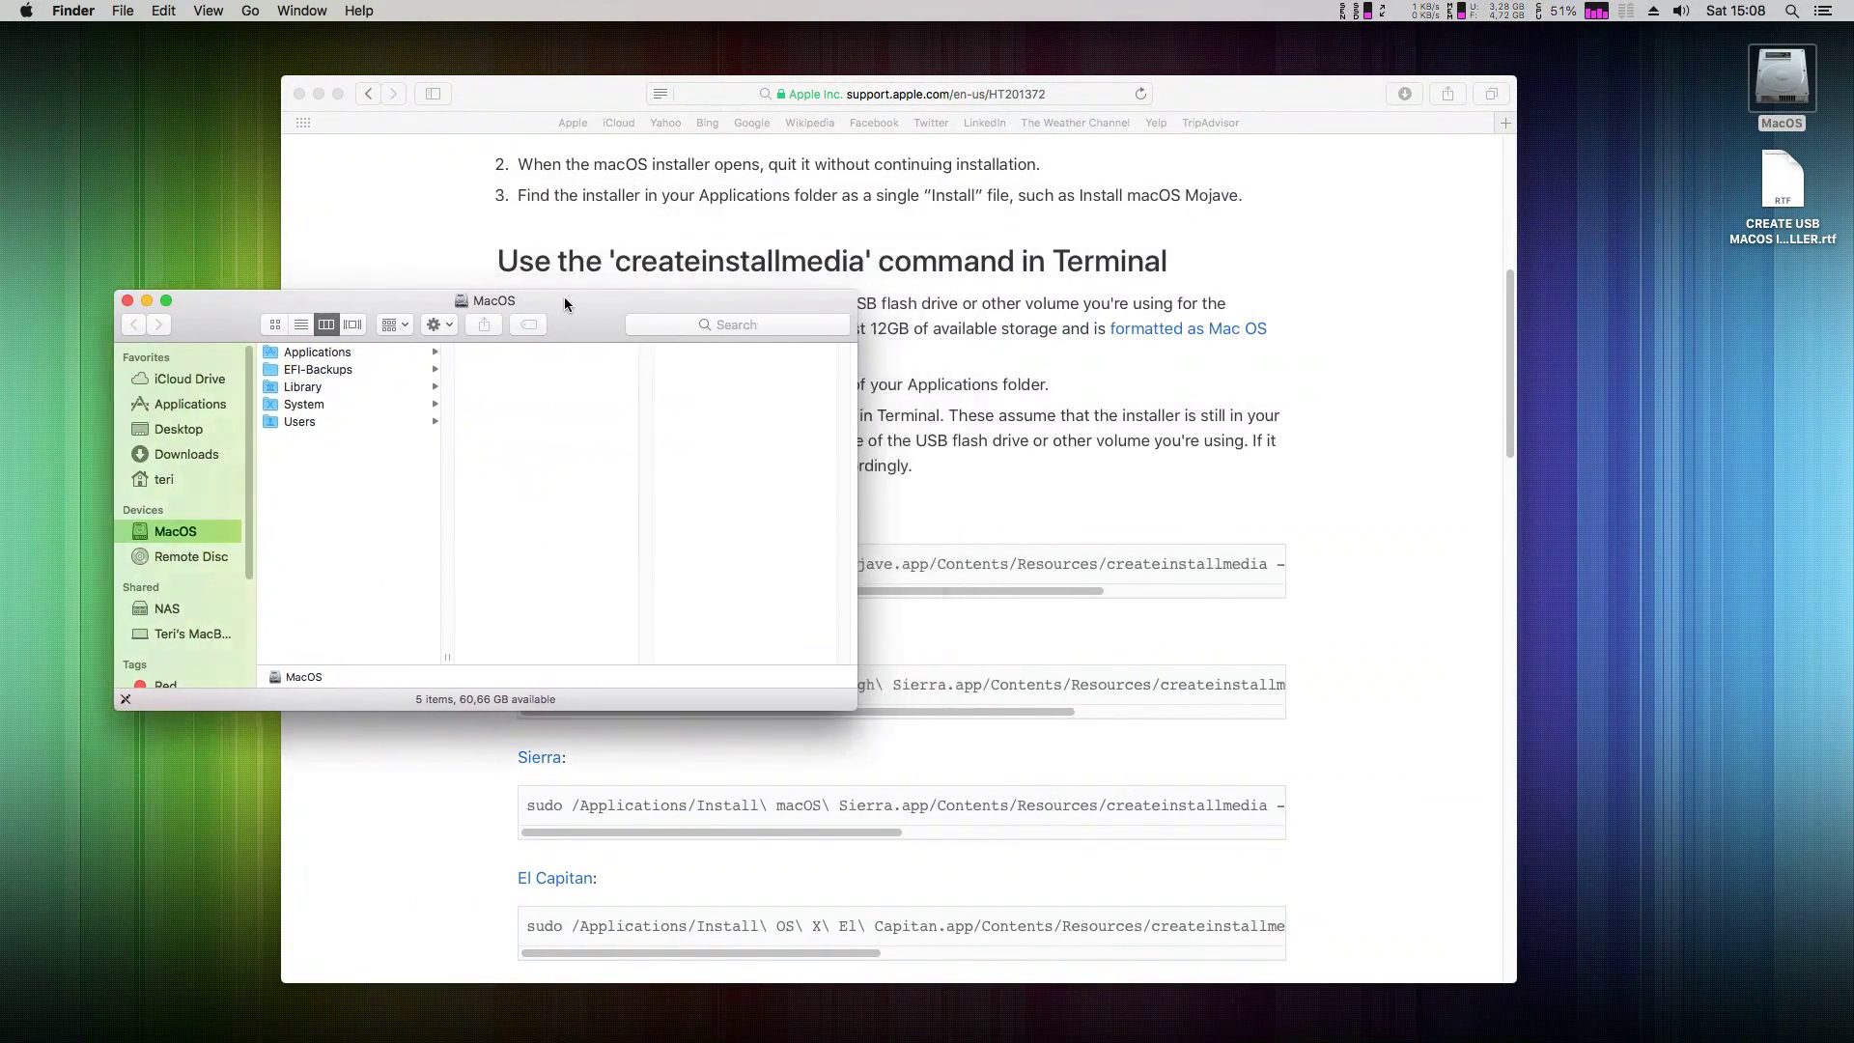
left_click(183, 404)
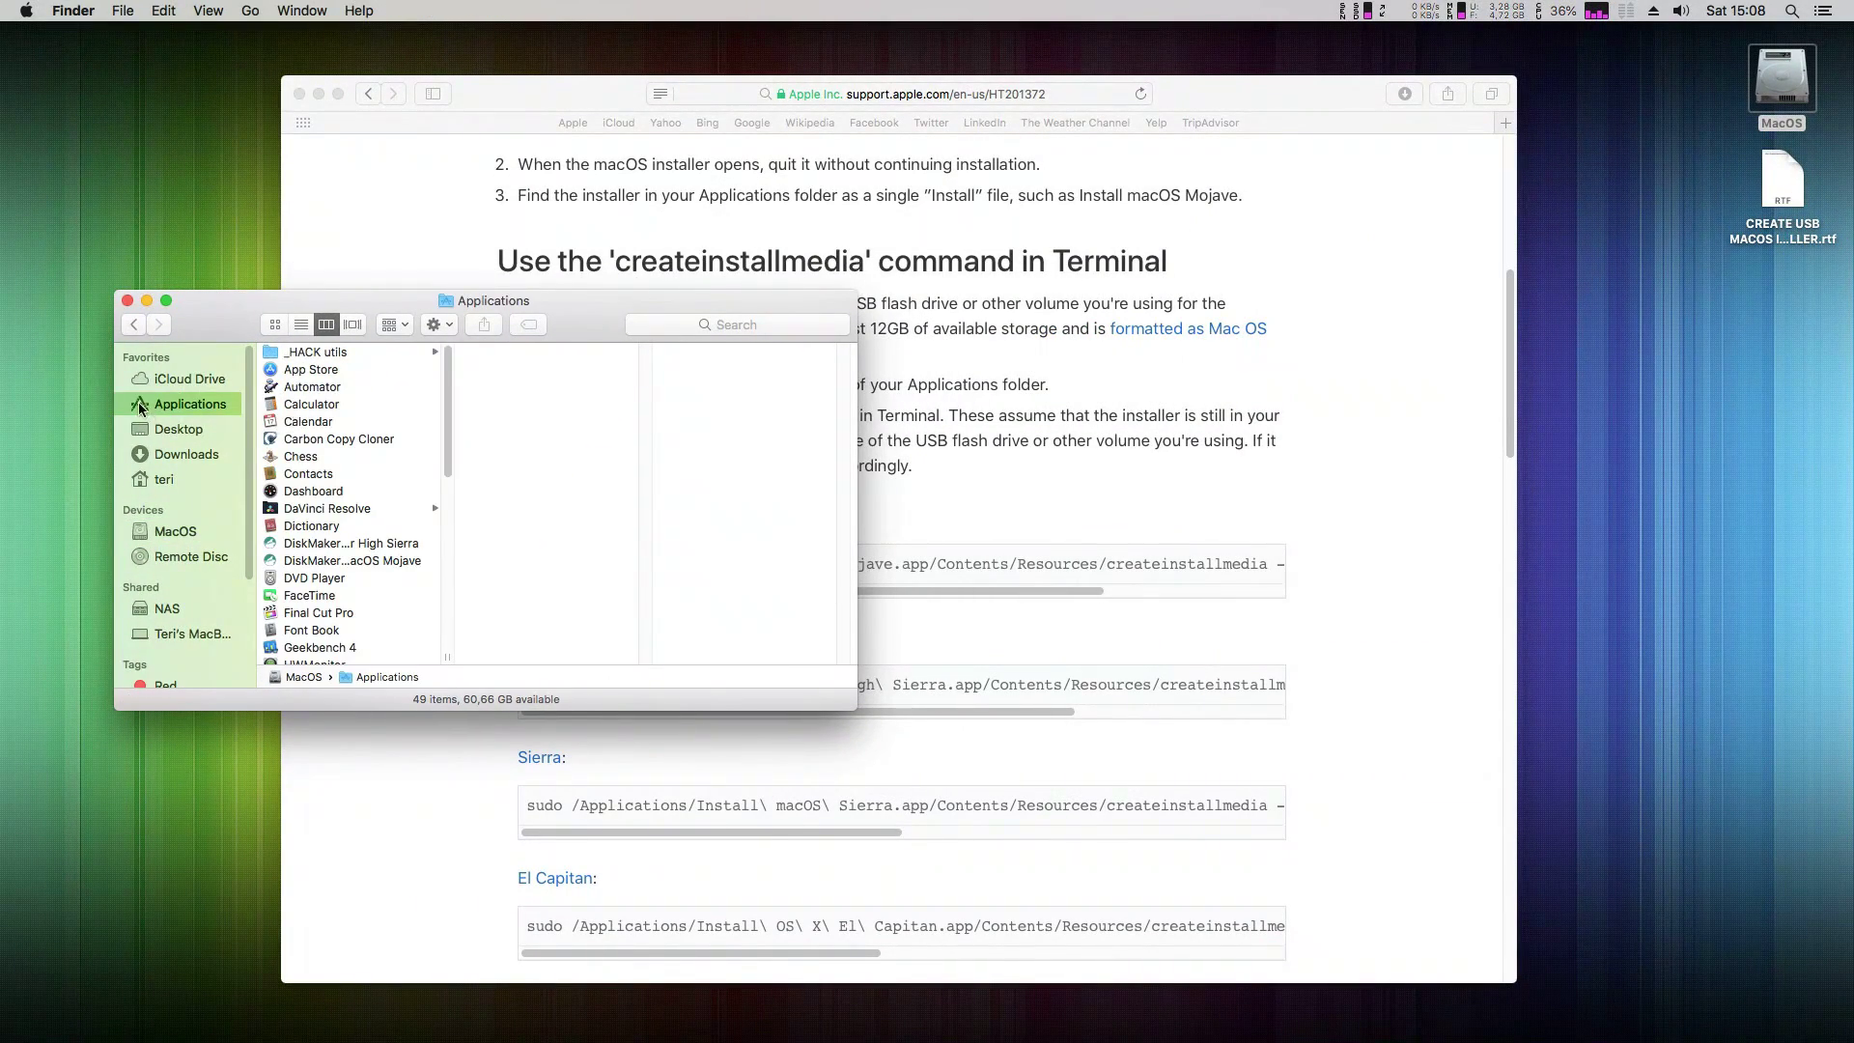
left_click_drag(448, 417, 441, 520)
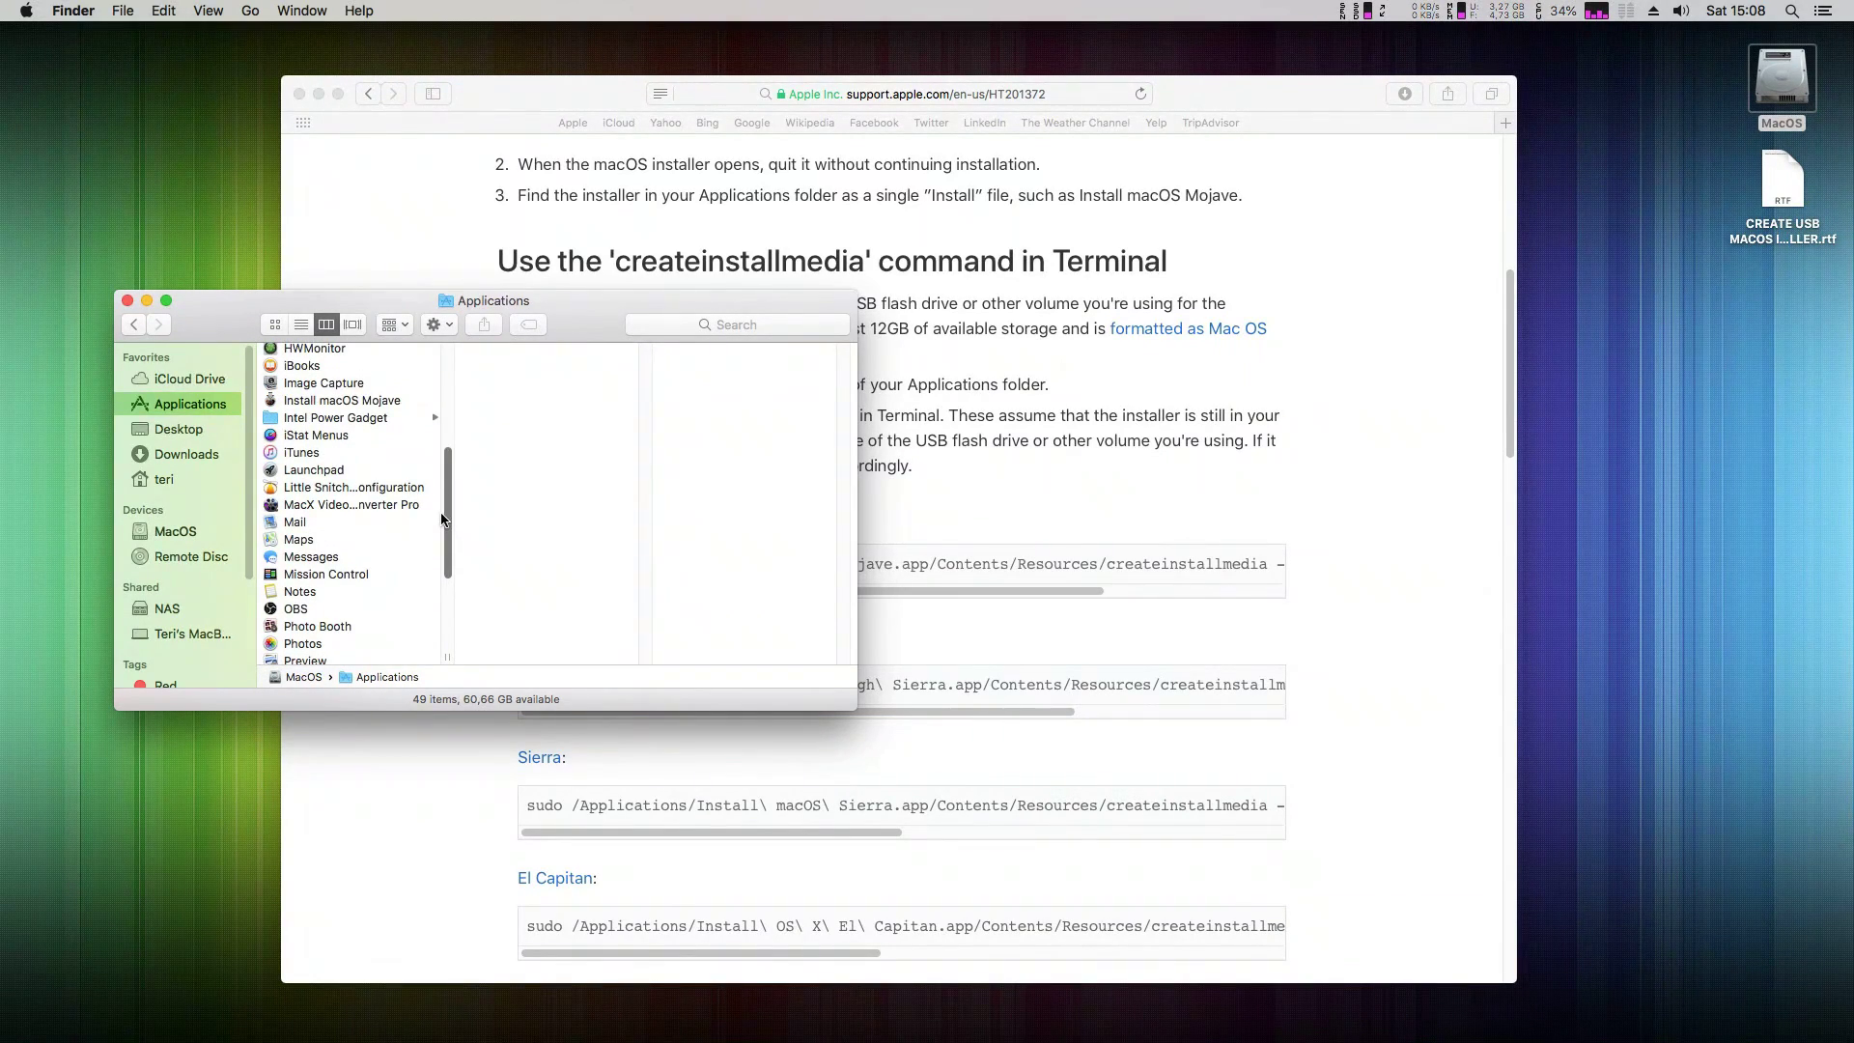
left_click(381, 401)
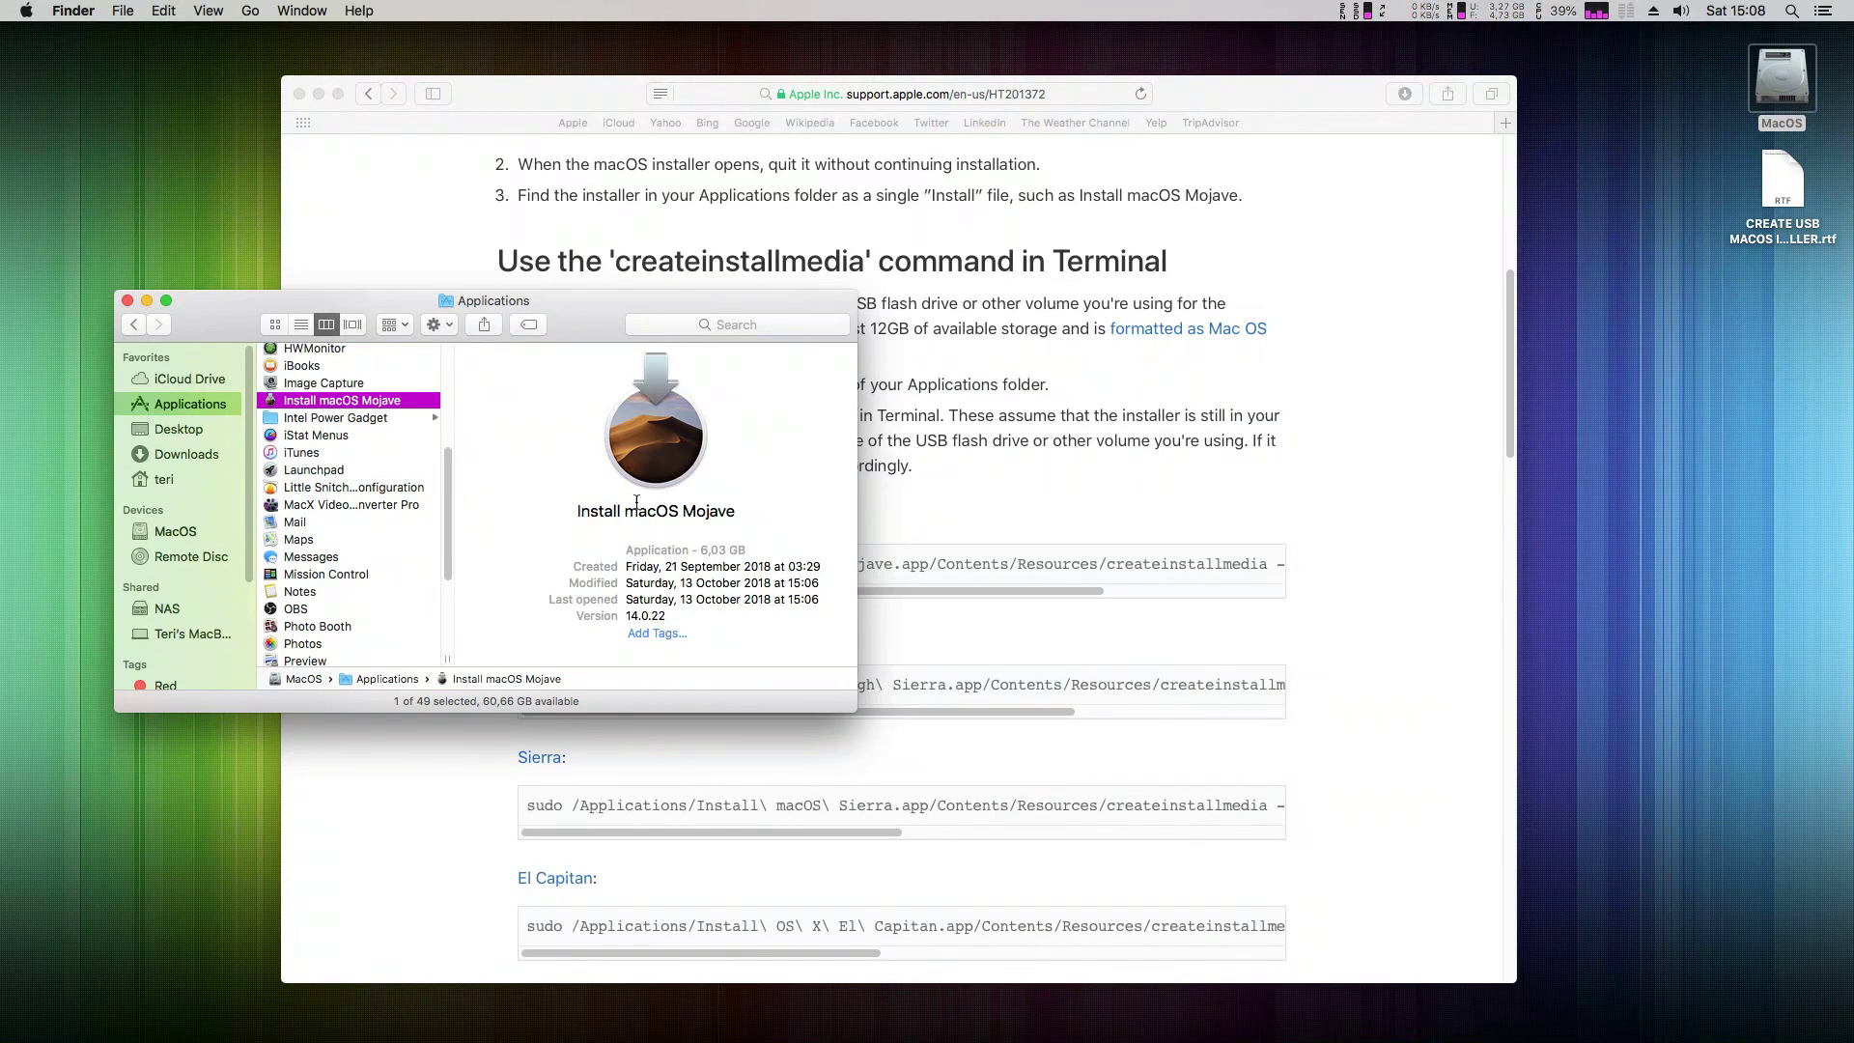
left_click_drag(586, 315, 526, 390)
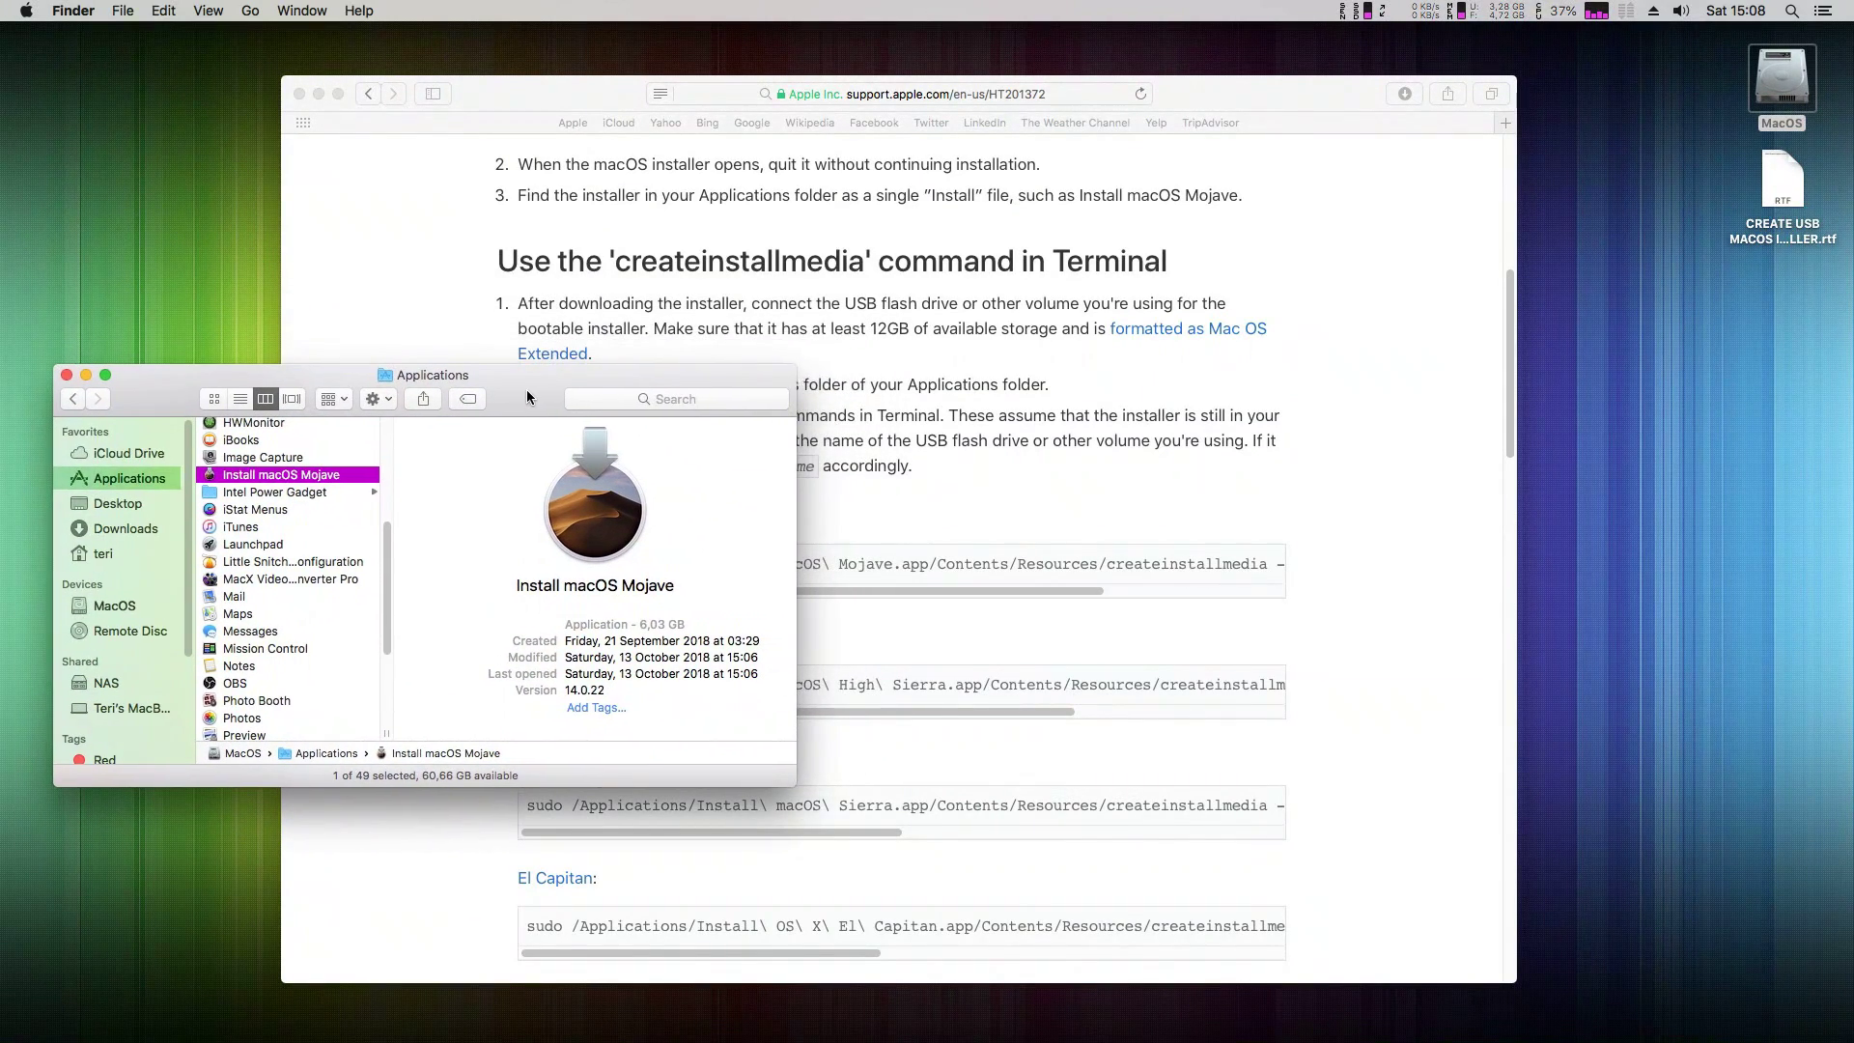
left_click(1239, 386)
scroll(1240, 386, "down", 2)
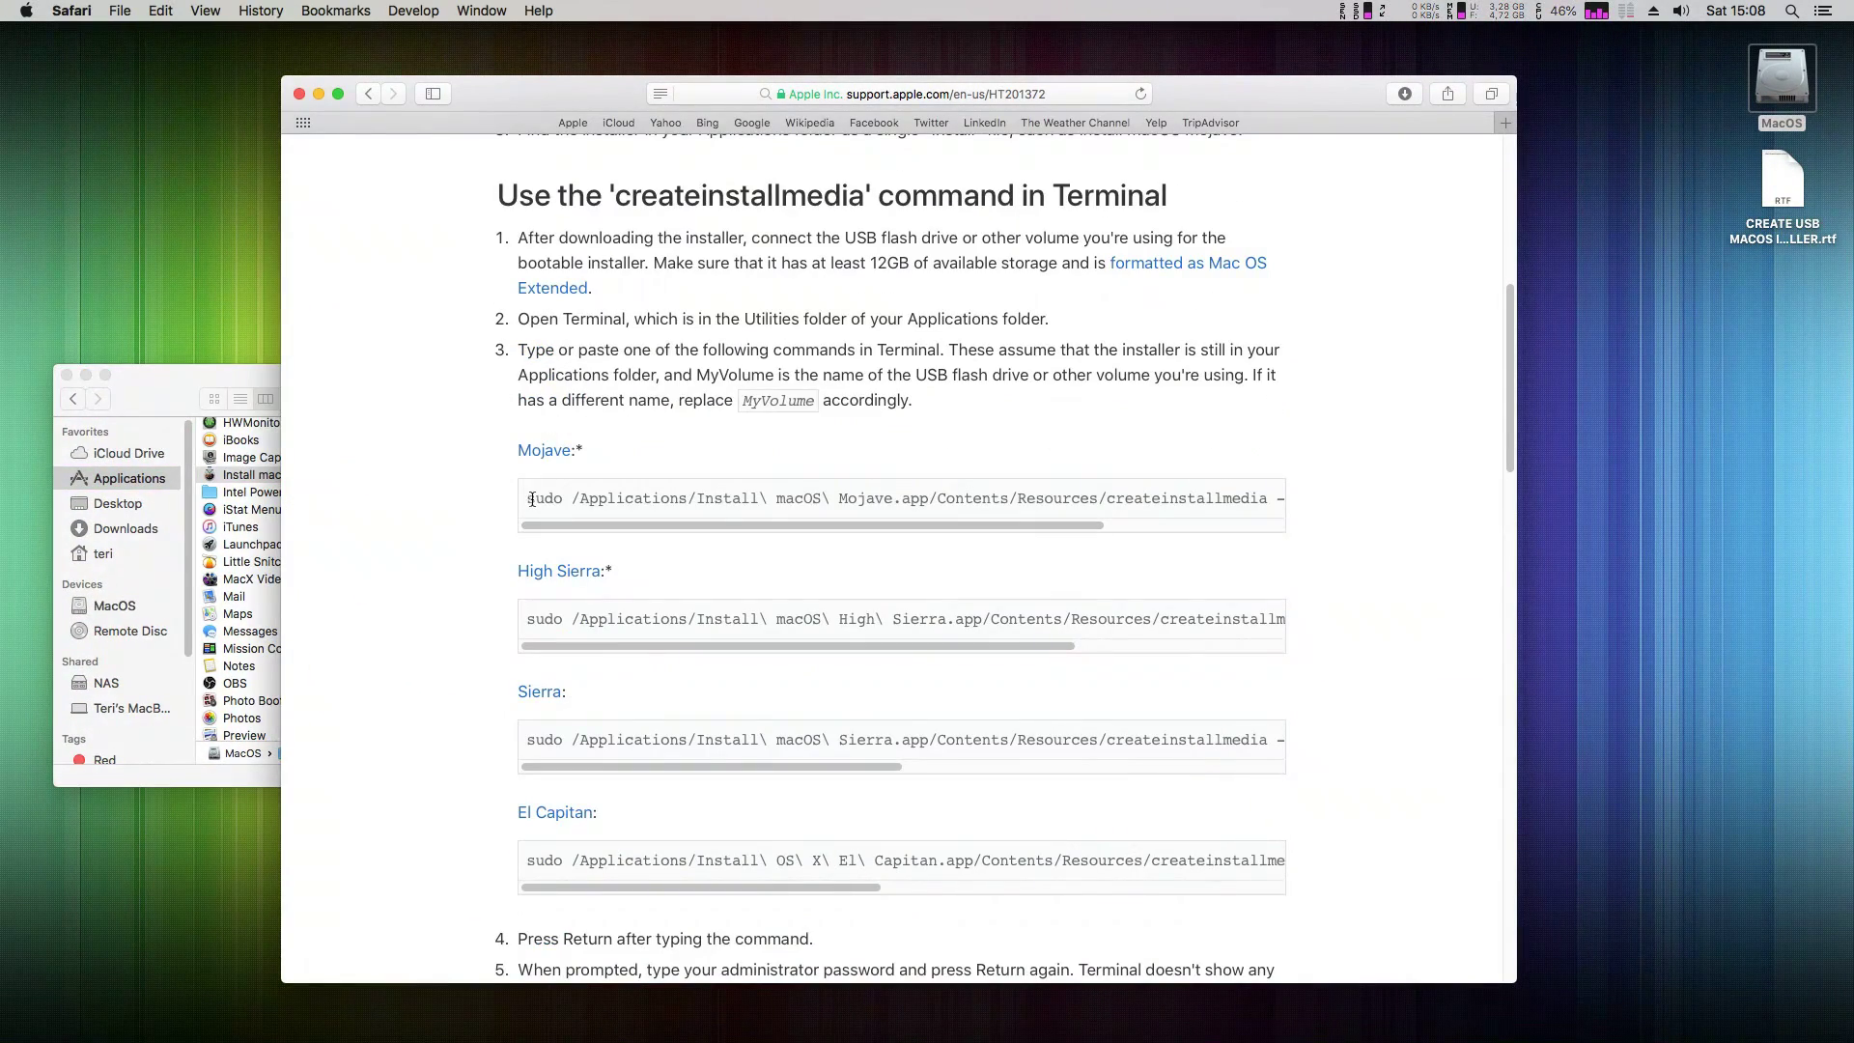
Copy the Mojave createinstallmedia command from Apple's guide
left_click_drag(528, 500, 1283, 500)
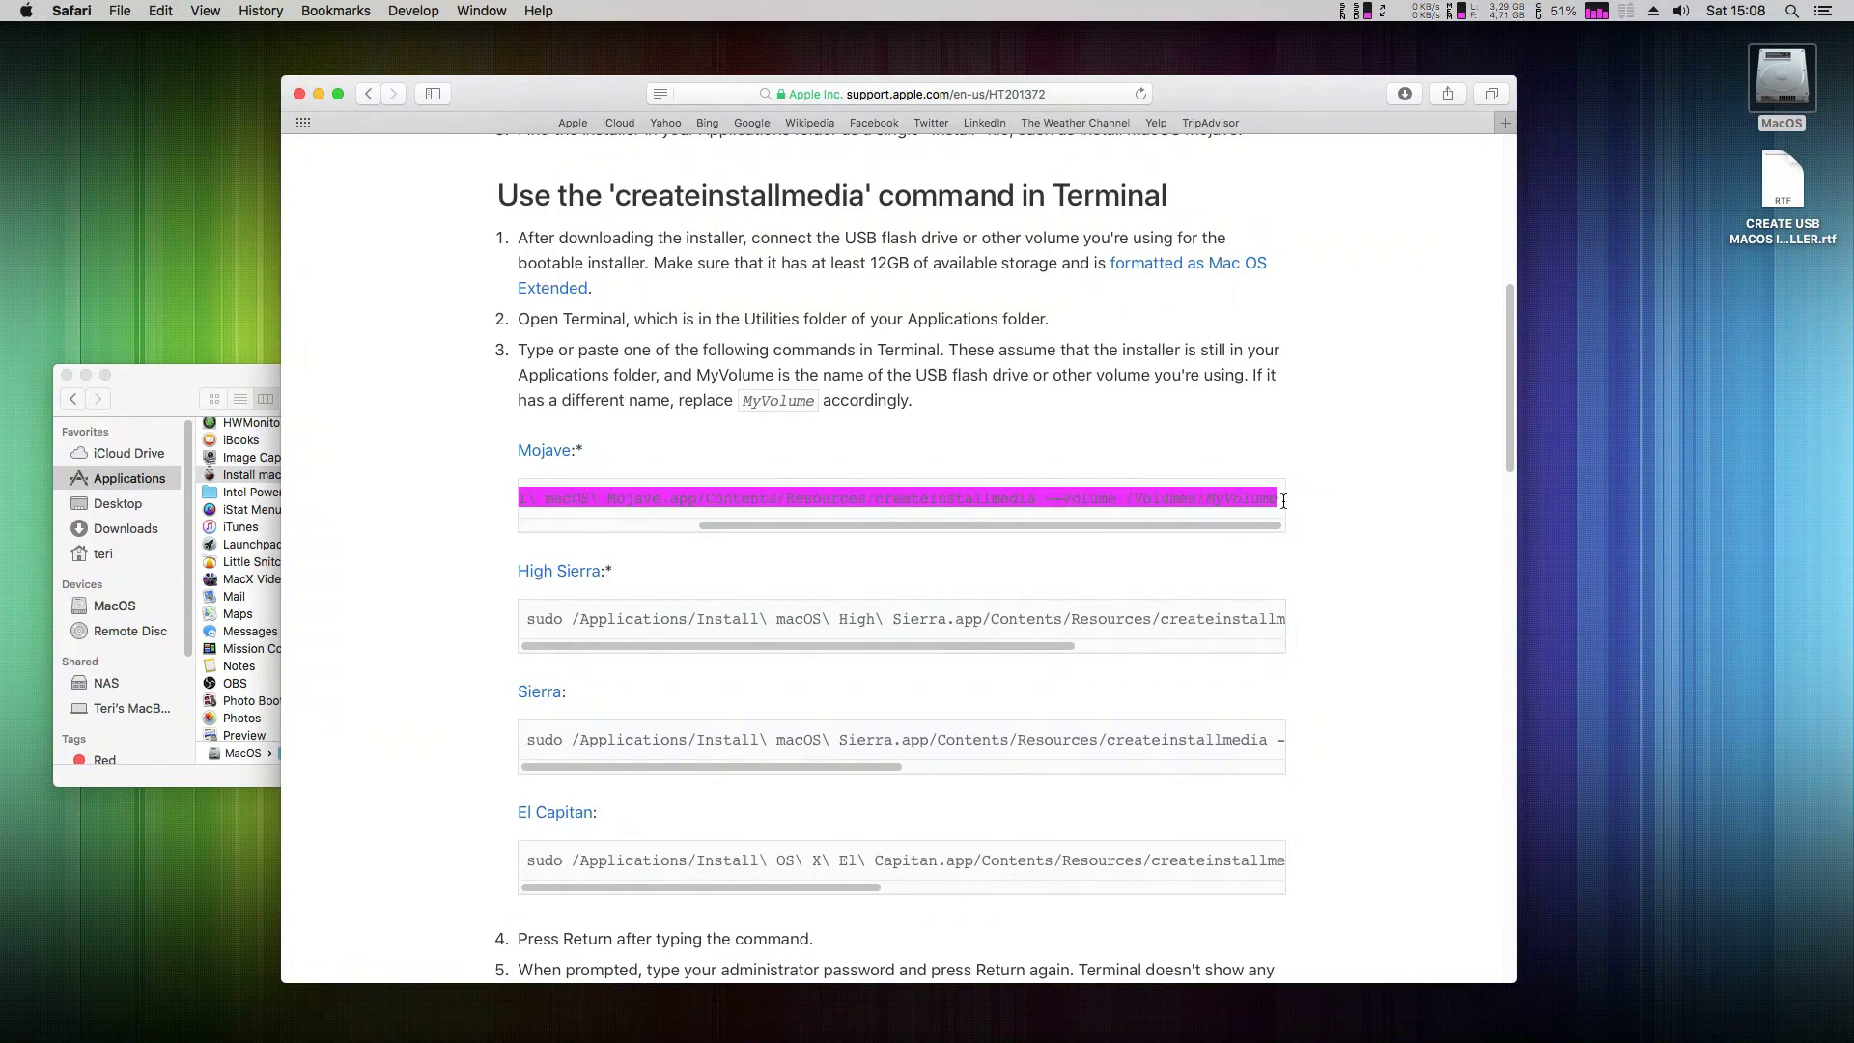
right_click(1217, 496)
left_click(1255, 556)
Launch Terminal from the Utilities folder and paste the Mojave command at the prompt
left_click(176, 382)
left_click_drag(176, 381, 682, 295)
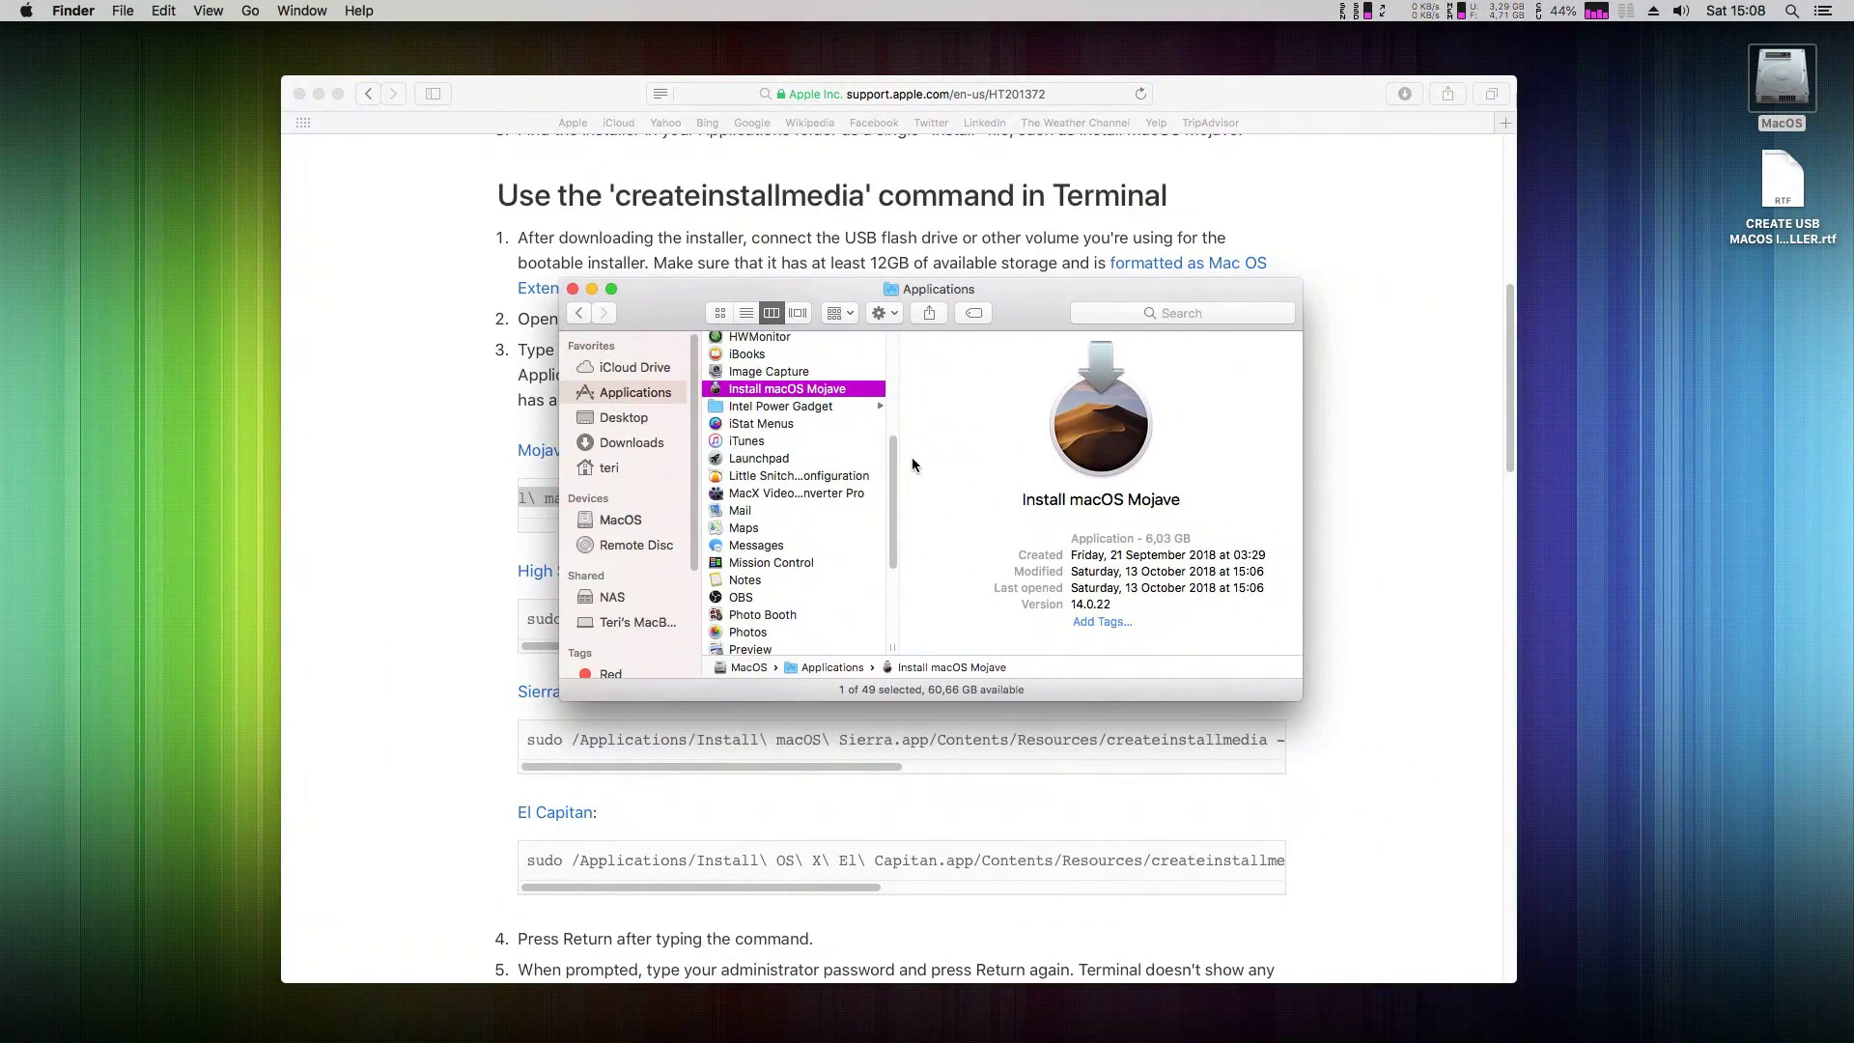
left_click_drag(899, 452, 901, 637)
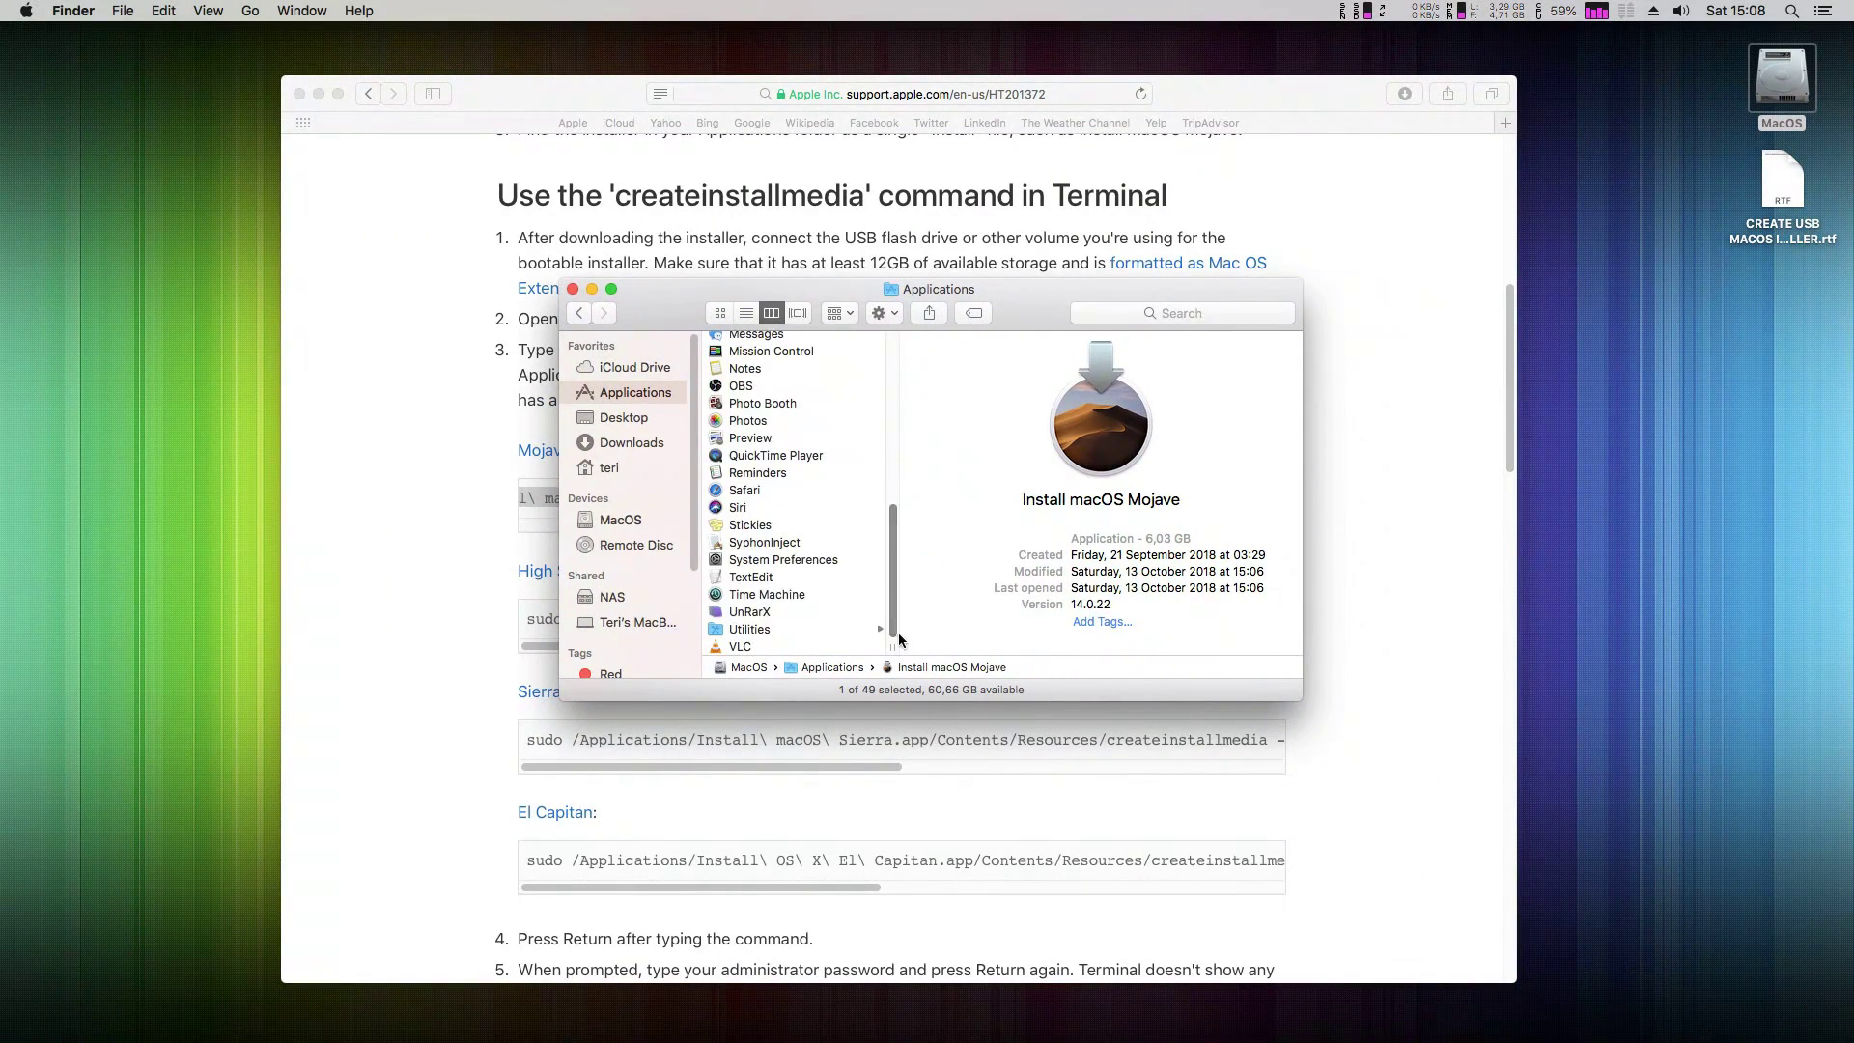
left_click(741, 632)
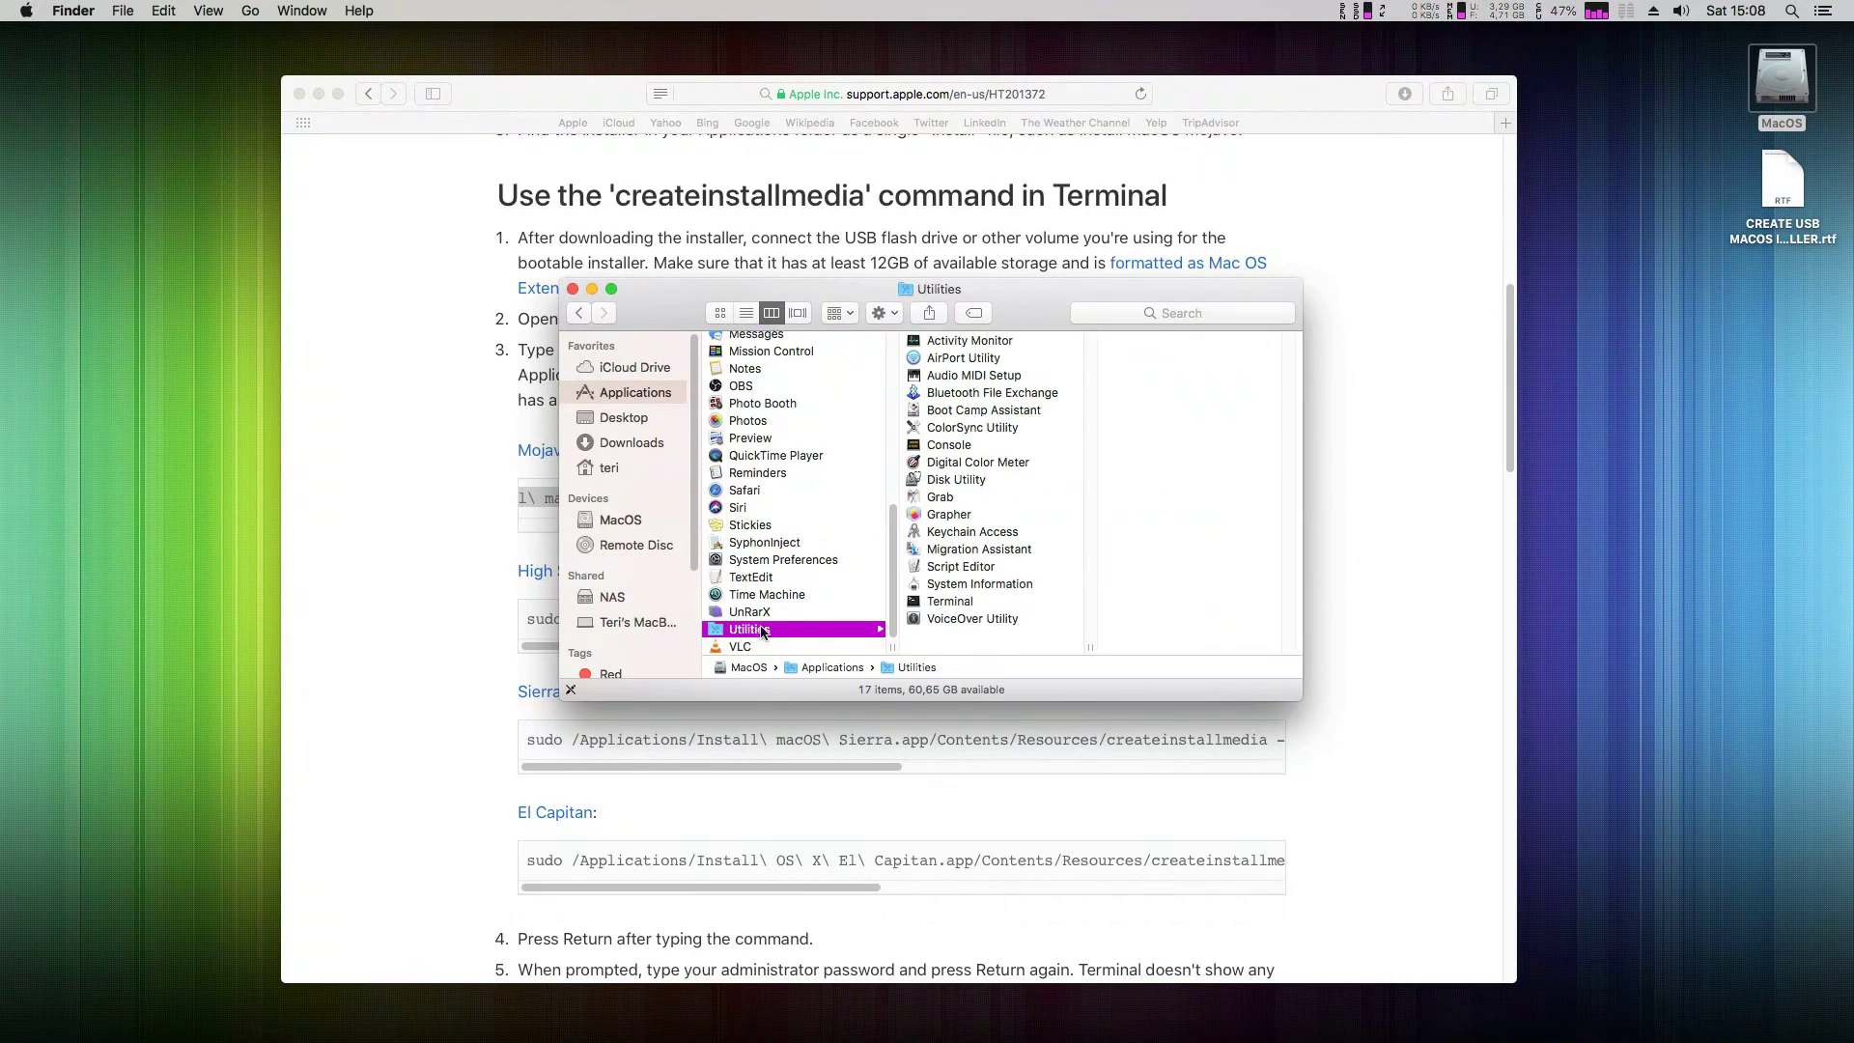
double_click(943, 602)
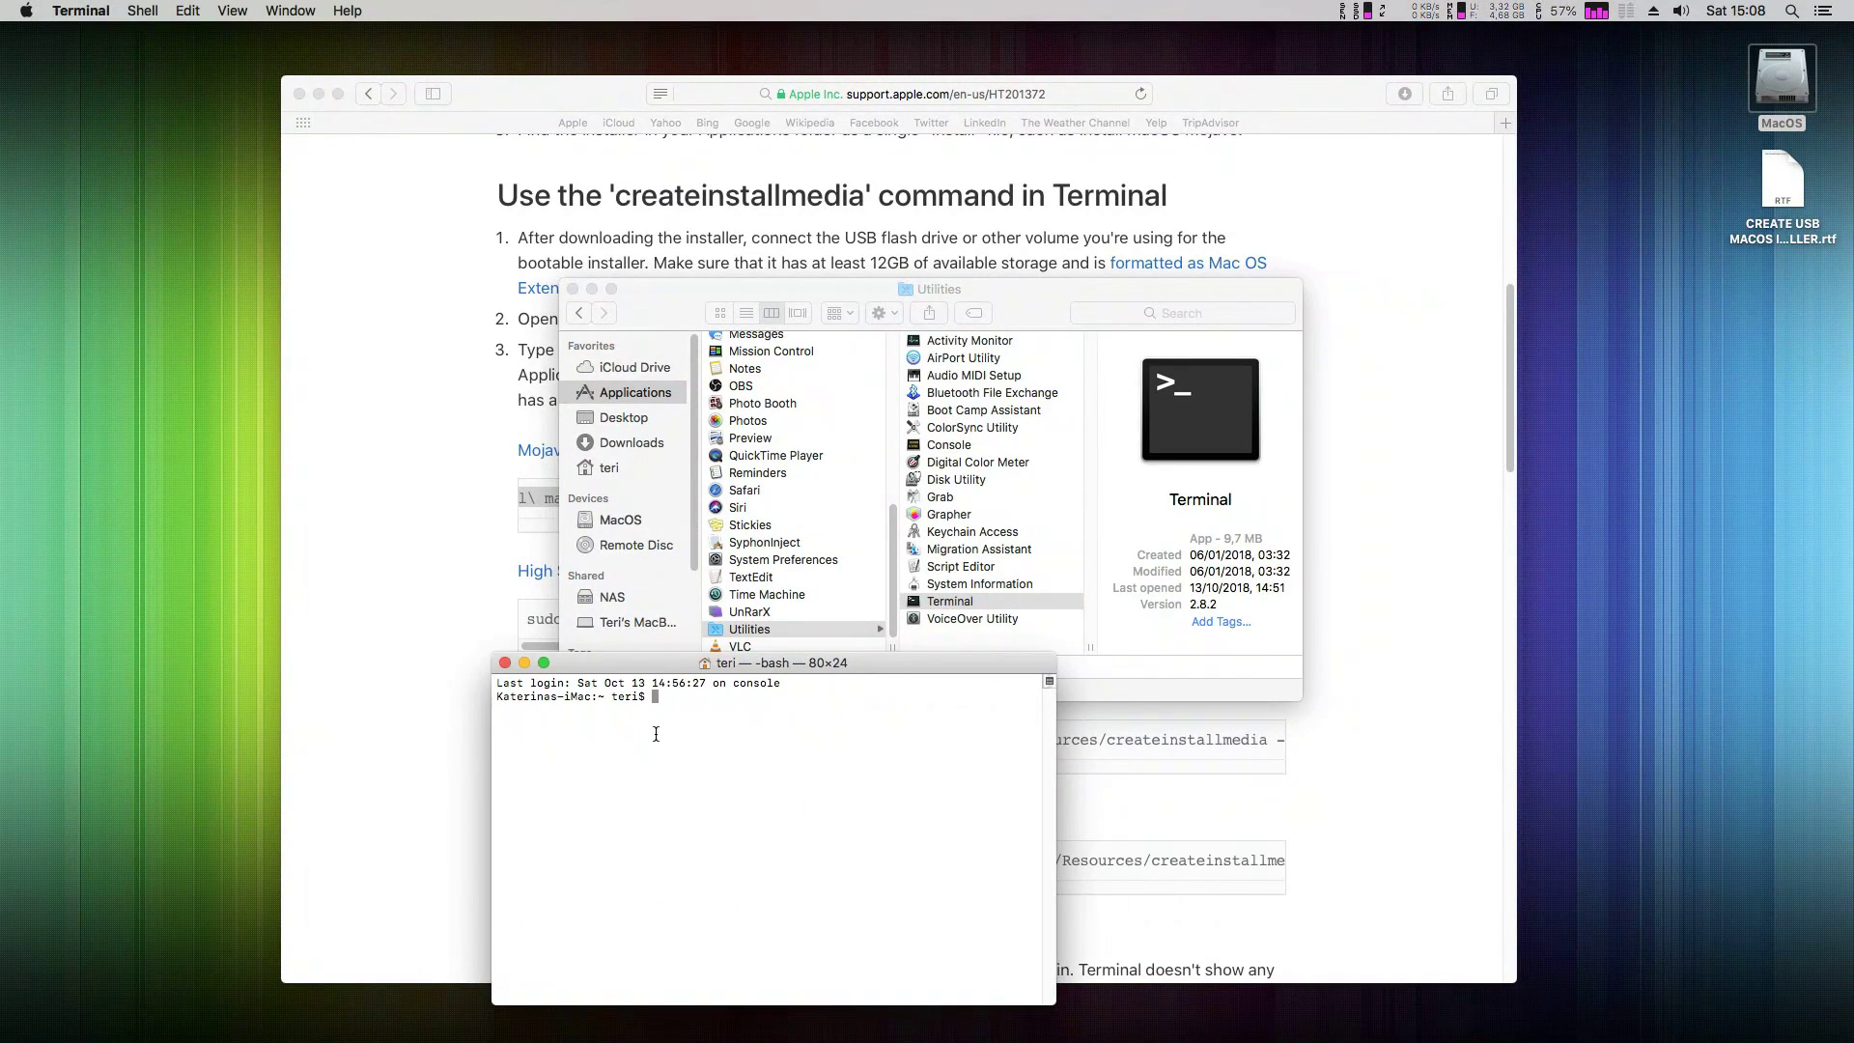
right_click(681, 717)
left_click(735, 744)
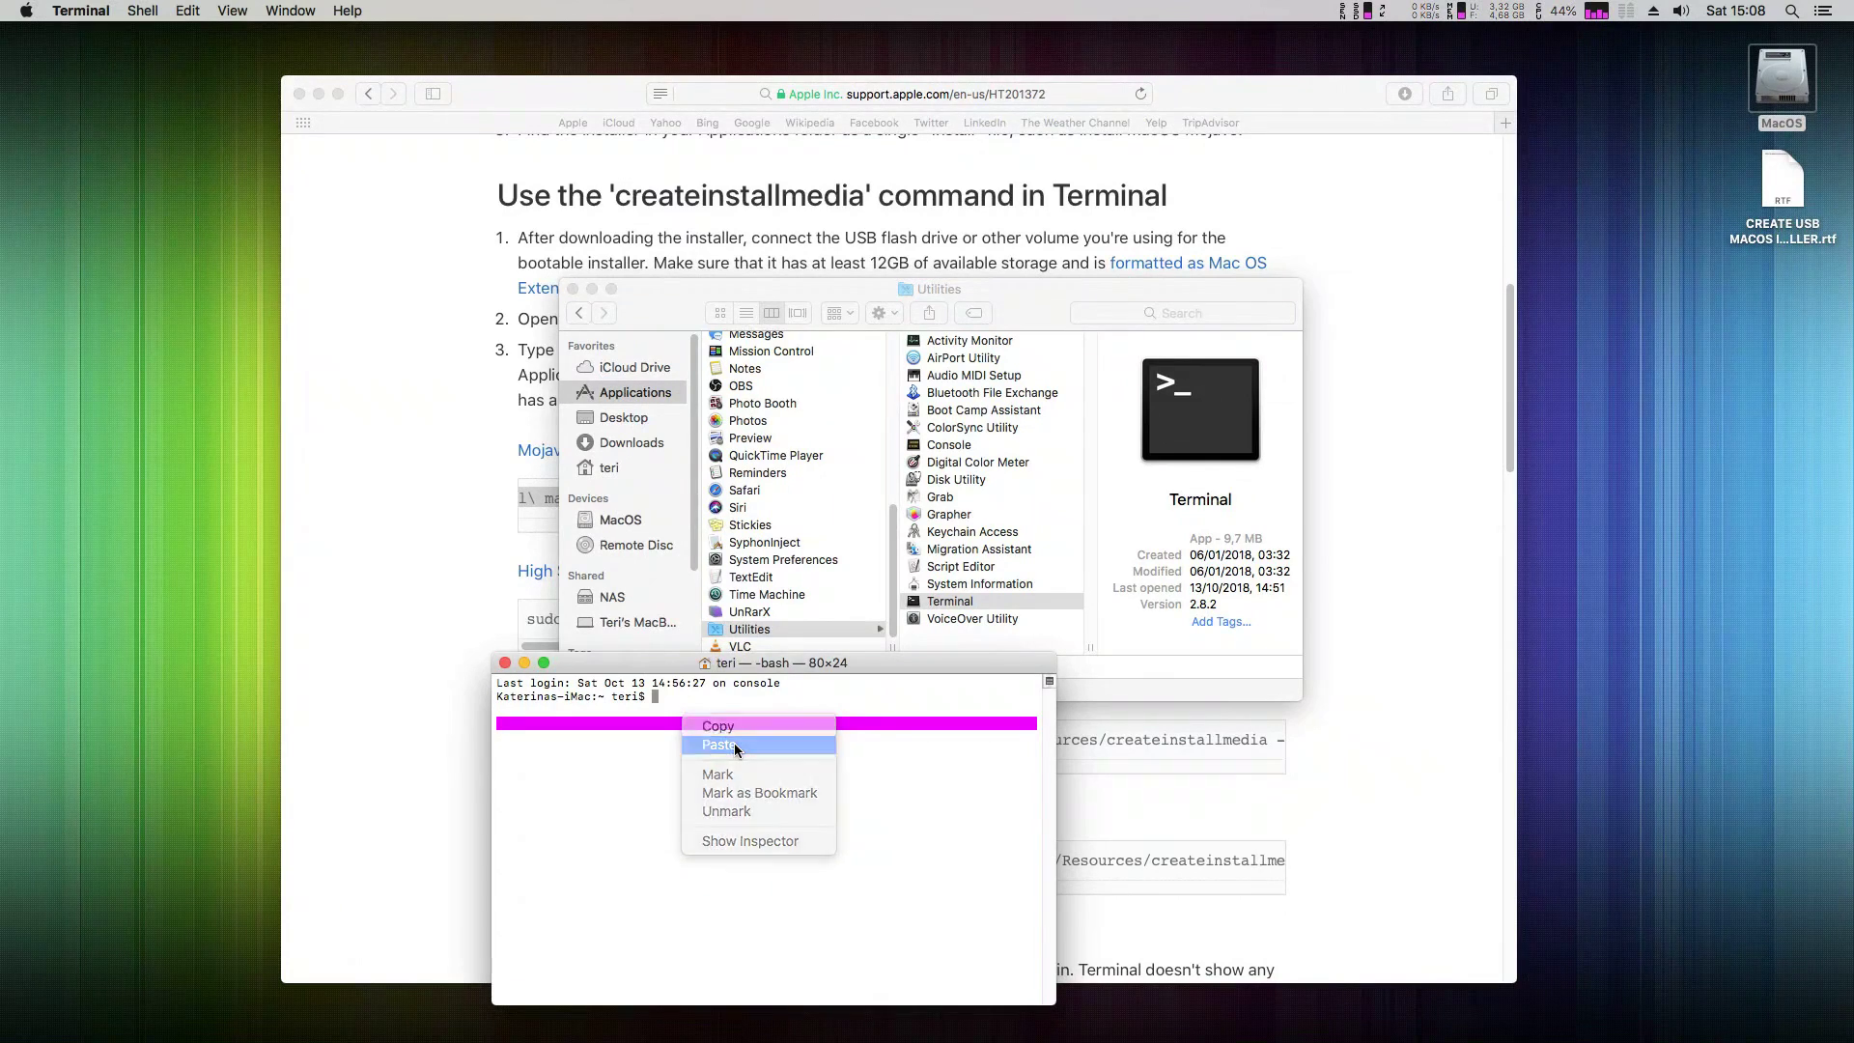
Close the Utilities folder window and hide Safari to bring Terminal forward
left_click_drag(829, 662, 1010, 535)
left_click(572, 289)
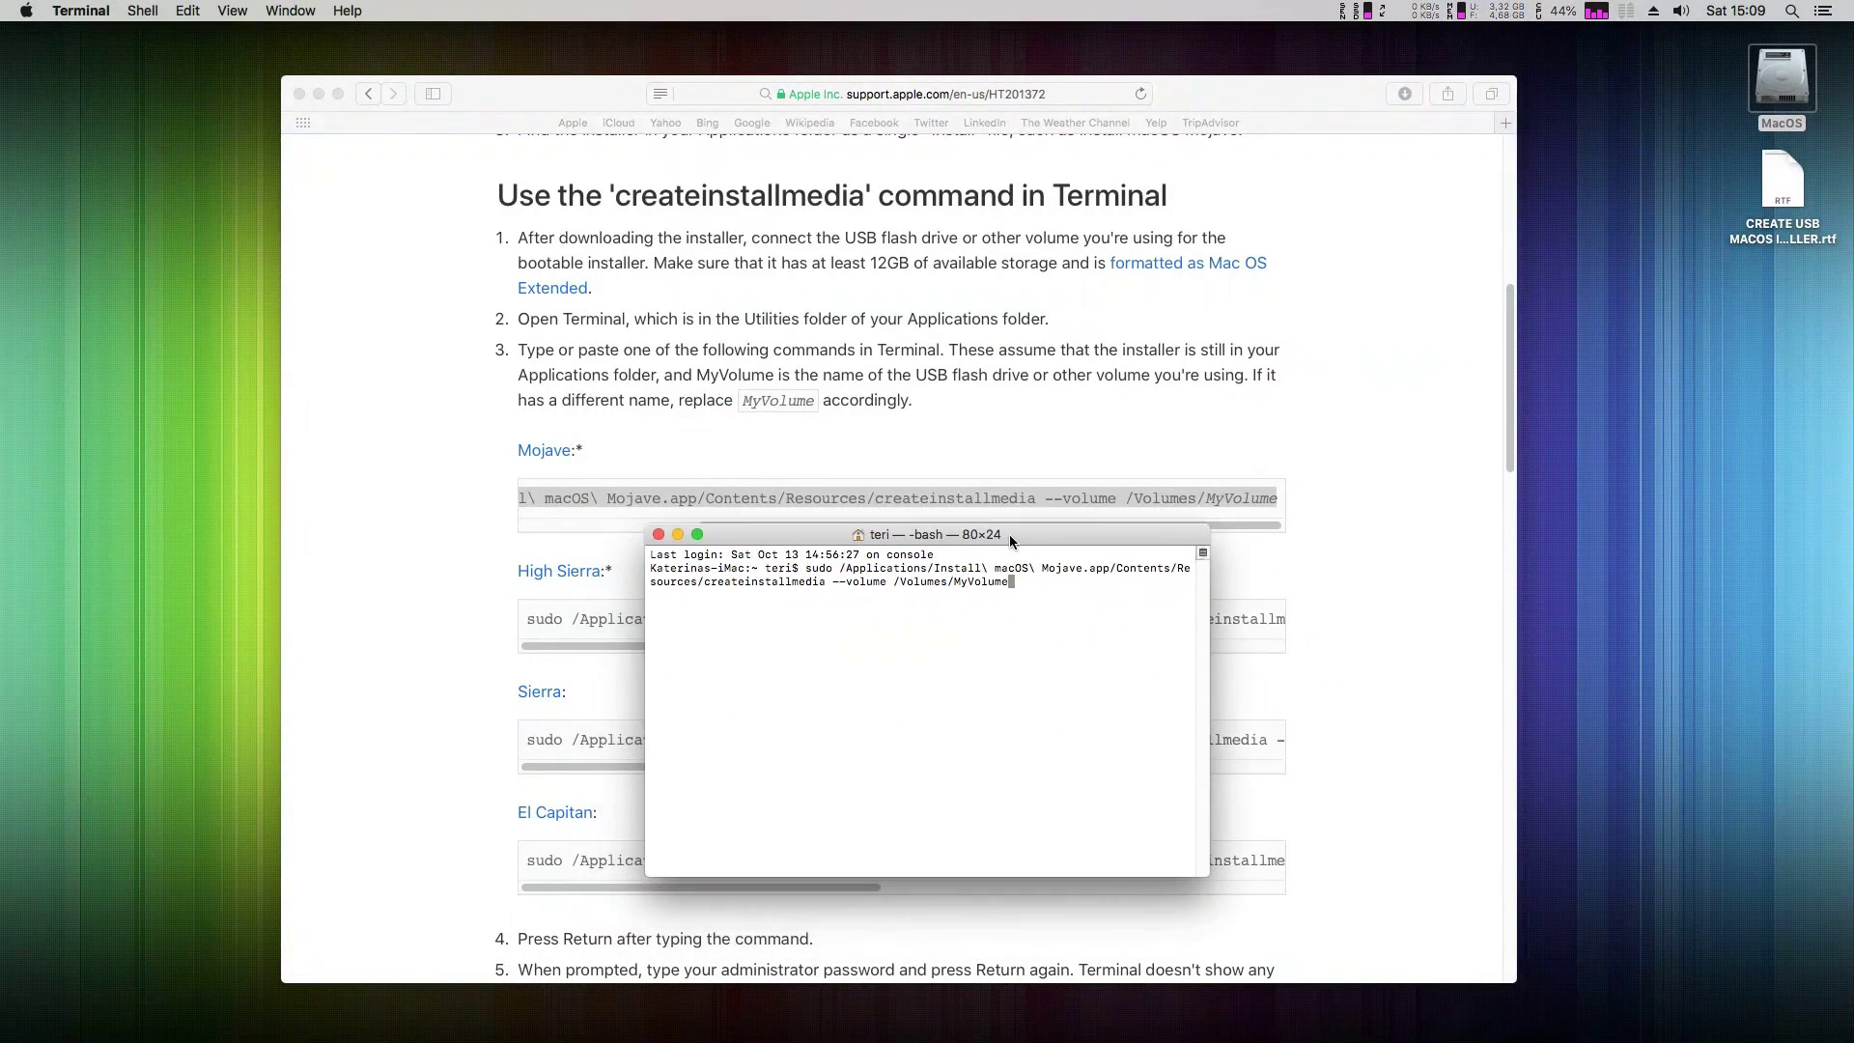
left_click(1265, 372)
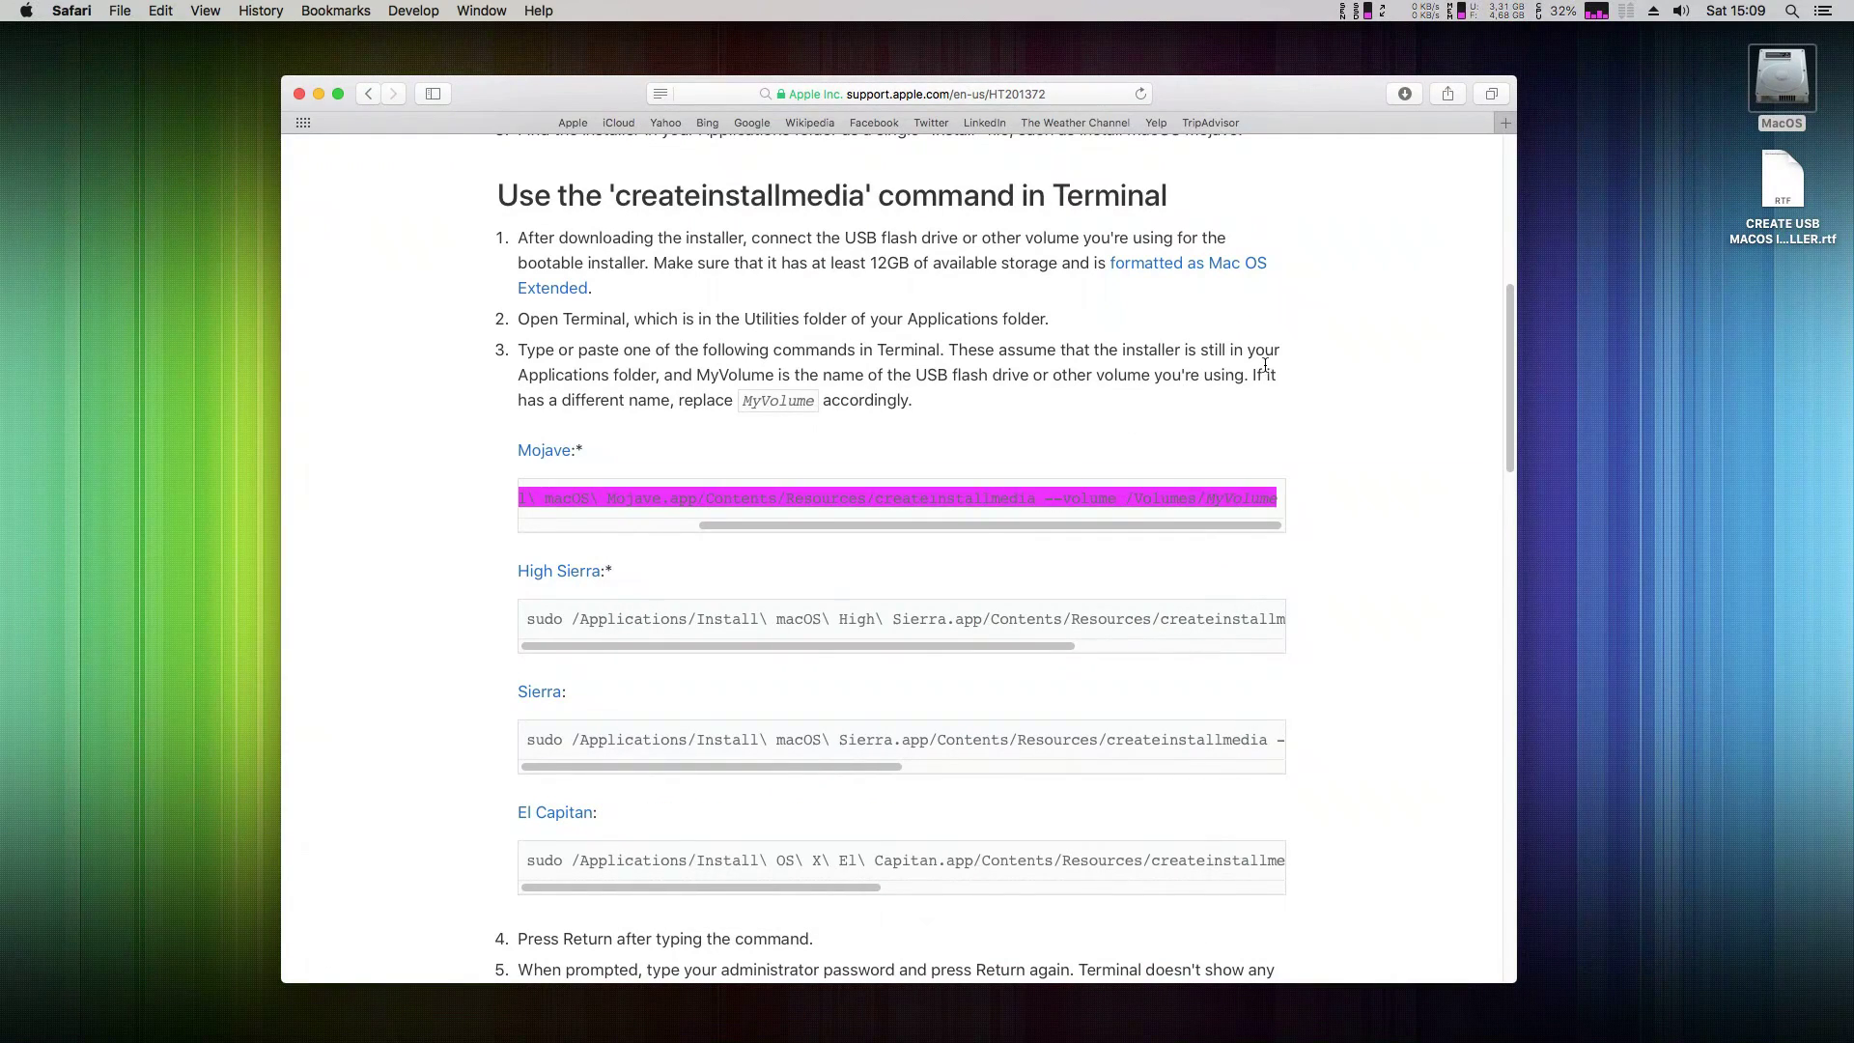
key("super+h")
type("sudo /Applications/Install\\ macOS\\ Mojave.app/Contents/Resources/createinstallmedia --volume /Volumes/MyVolume")
Launch Disk Utility from MacOS > Applications > Utilities
left_click_drag(1051, 539, 1051, 232)
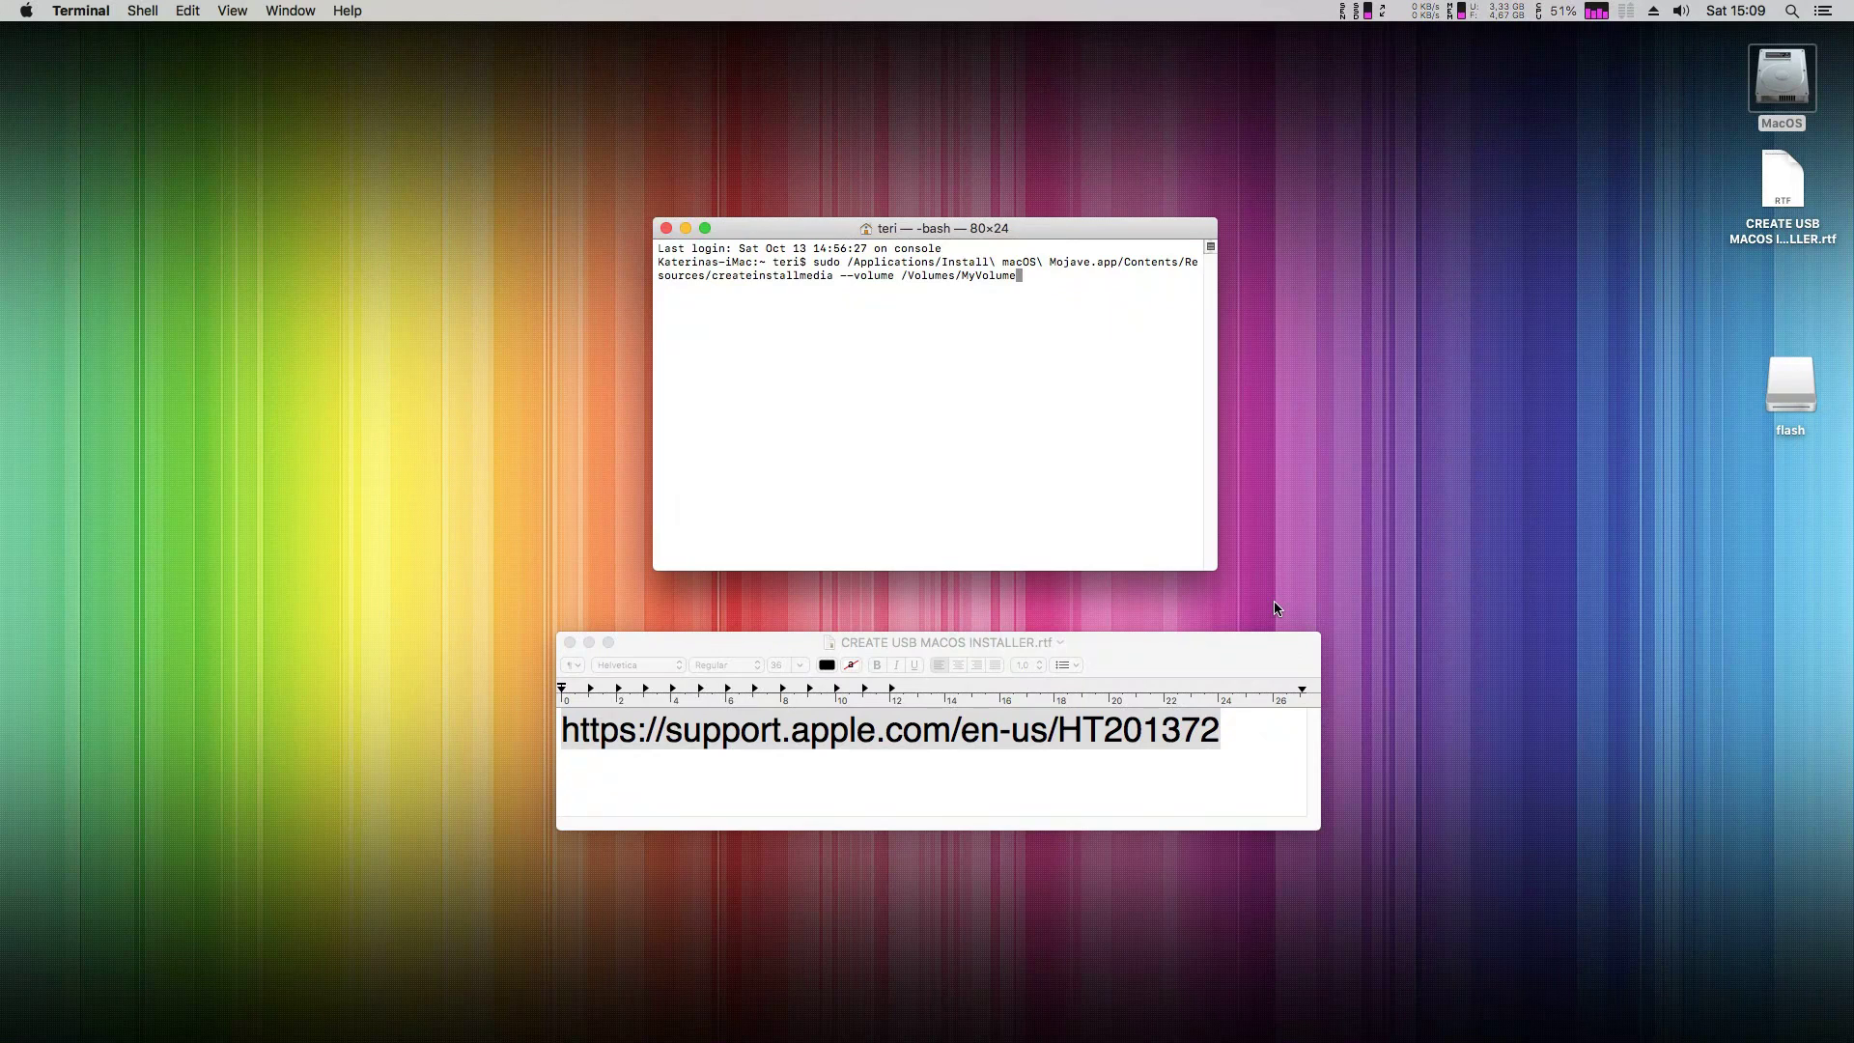
key("super+space")
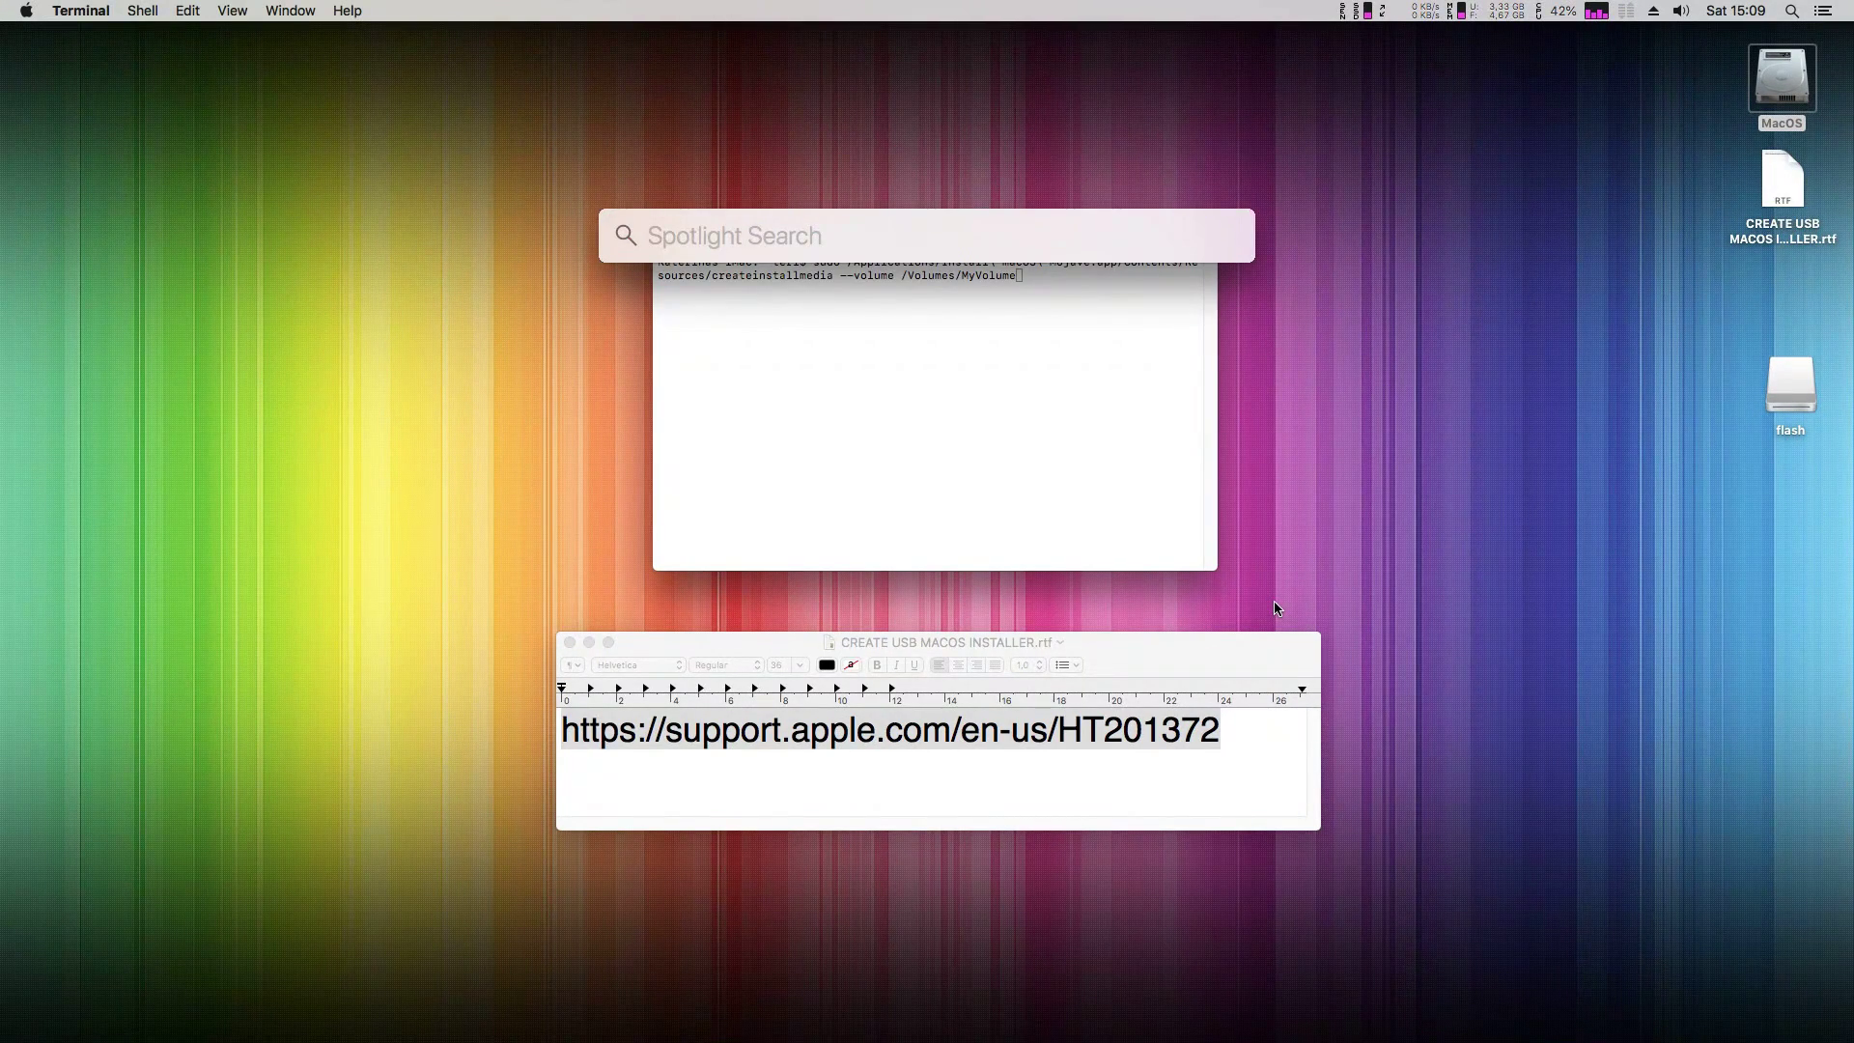
type("disk")
left_click(1458, 552)
double_click(1797, 79)
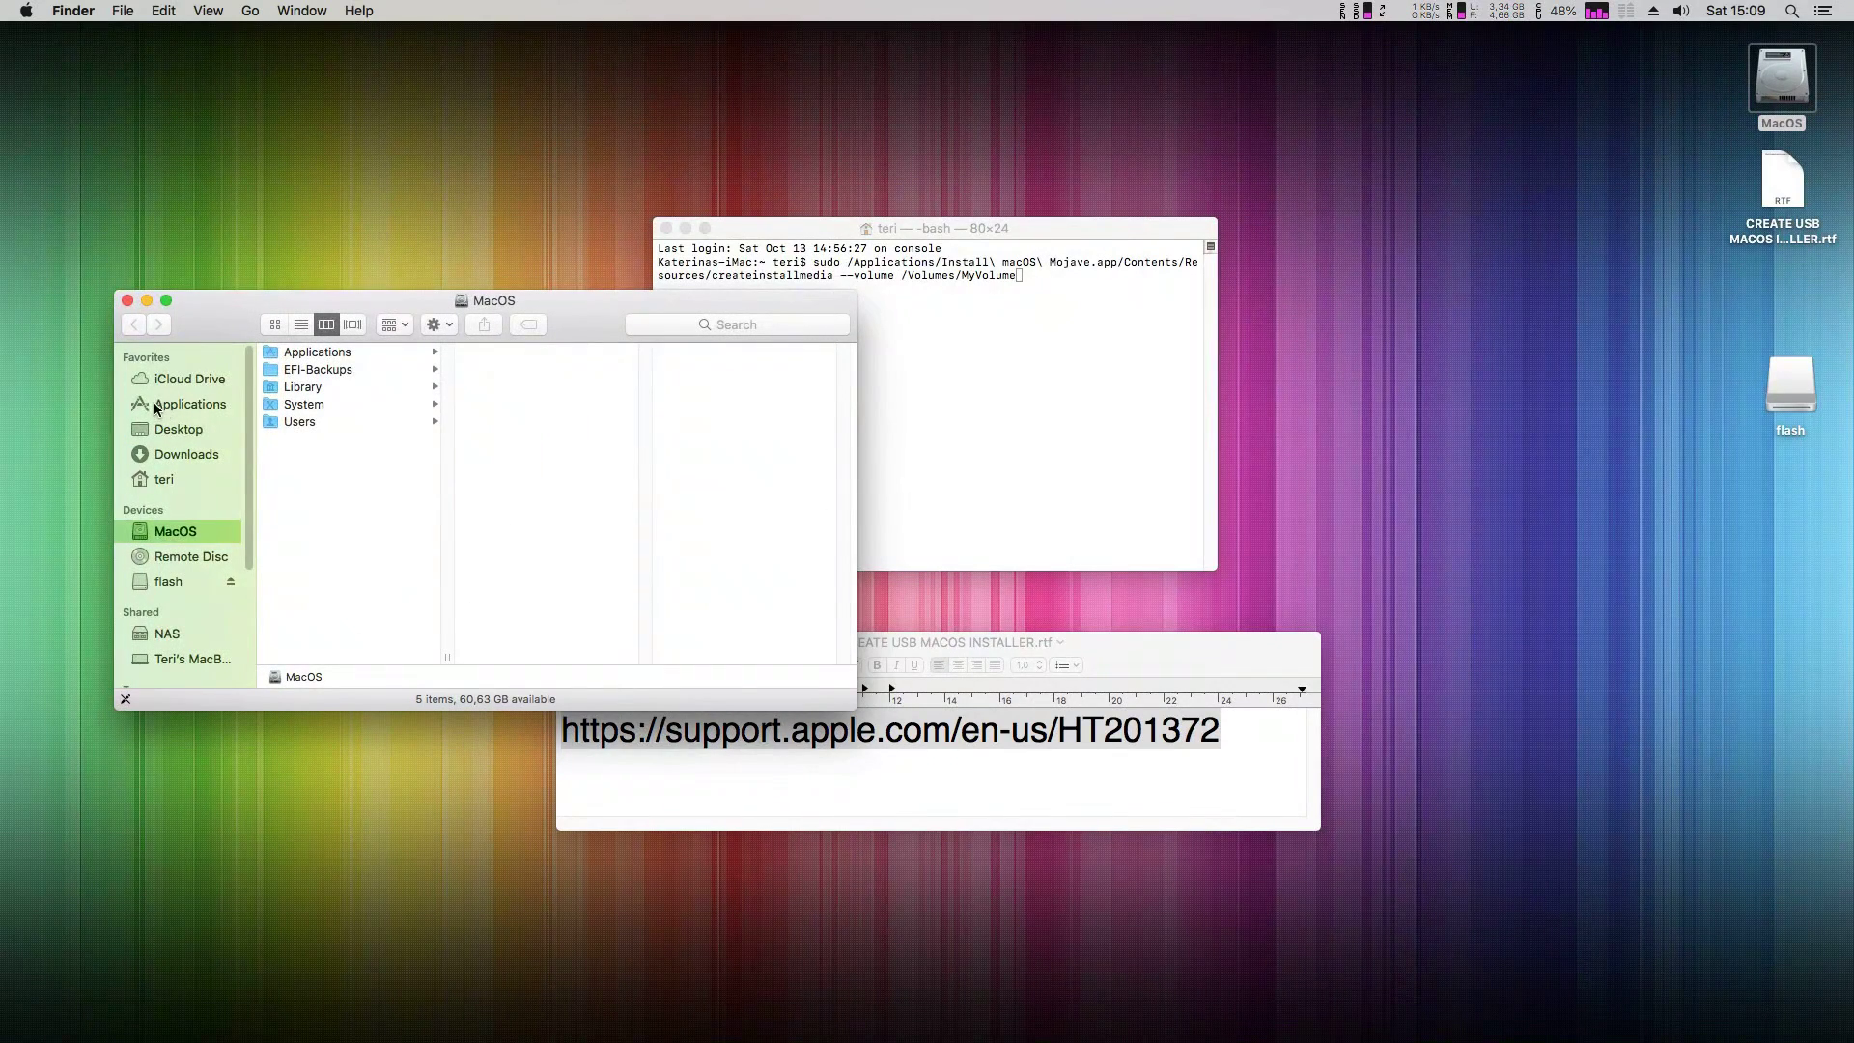
left_click(190, 404)
scroll(364, 525, "down", 10)
left_click(305, 638)
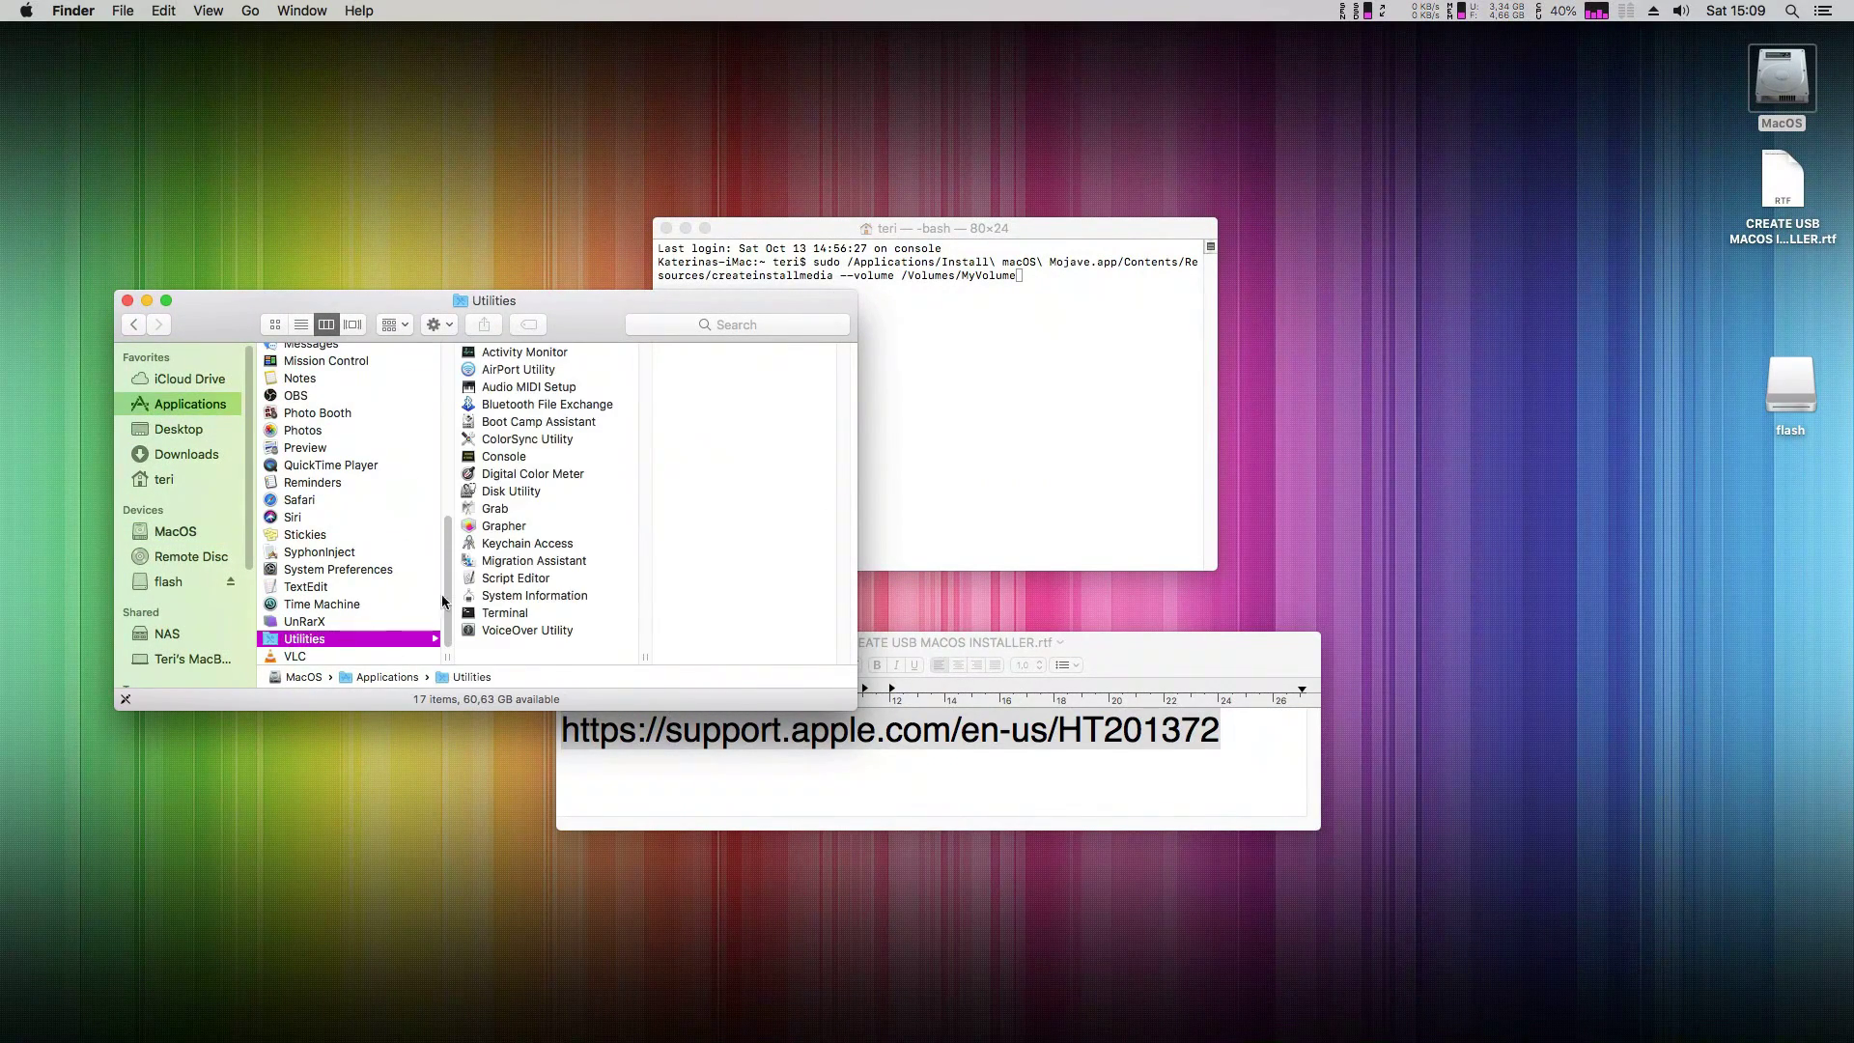
double_click(504, 493)
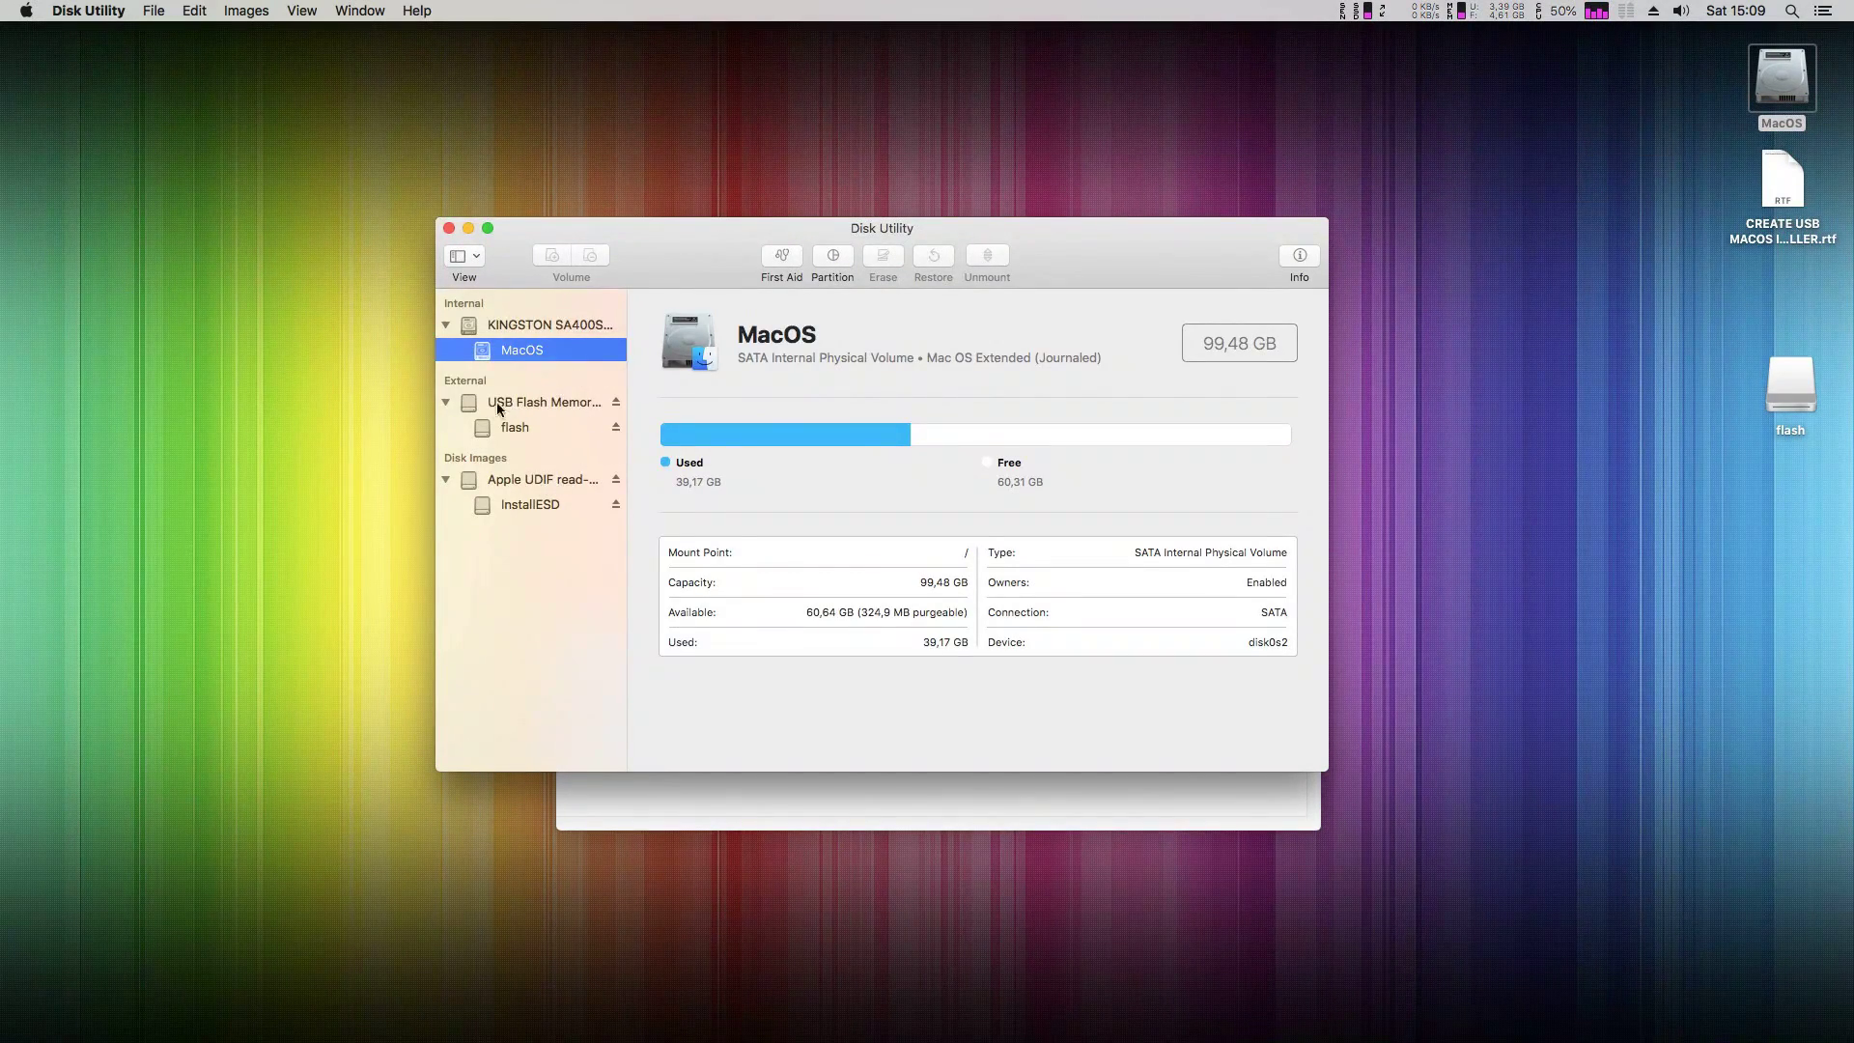
Erase the USB flash drive as Mac OS Extended (Journaled), GUID, named INSTALLER, then quit Disk Utility
left_click(577, 403)
left_click_drag(1062, 236, 1105, 147)
left_click(925, 168)
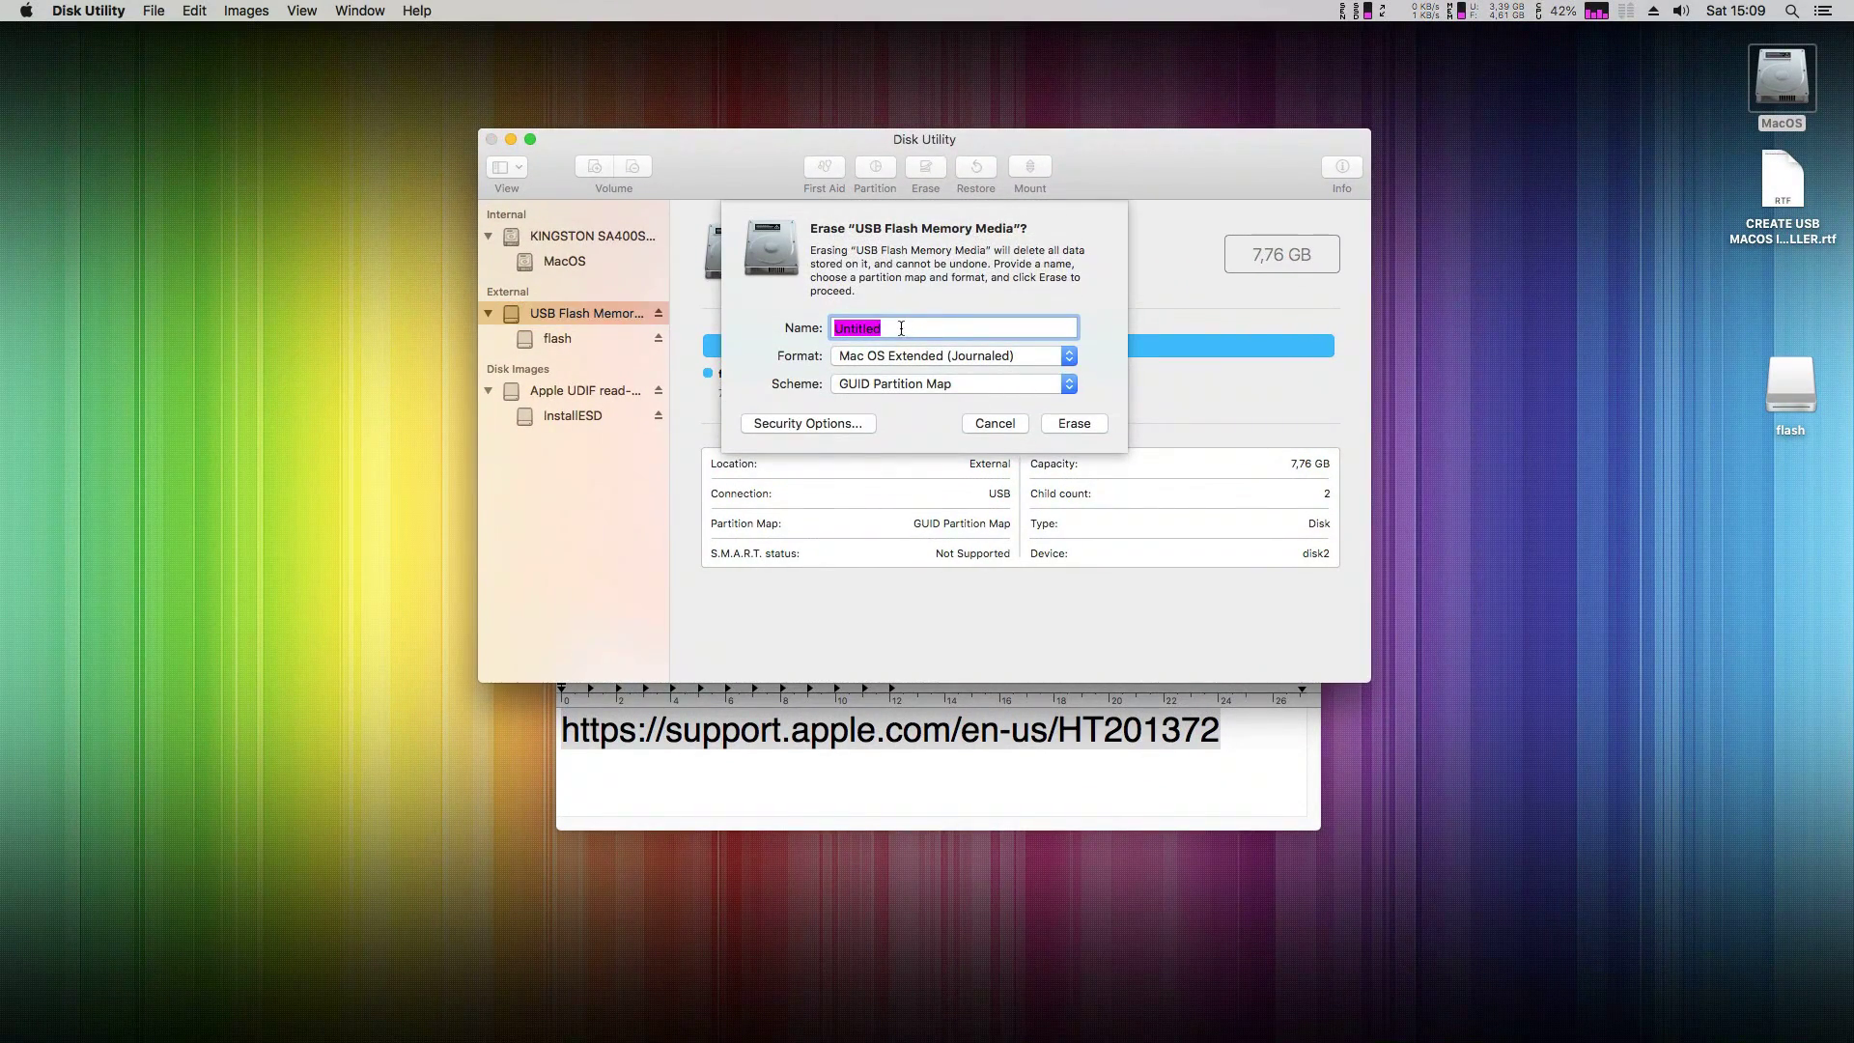
type("INSTALLER")
left_click(1073, 423)
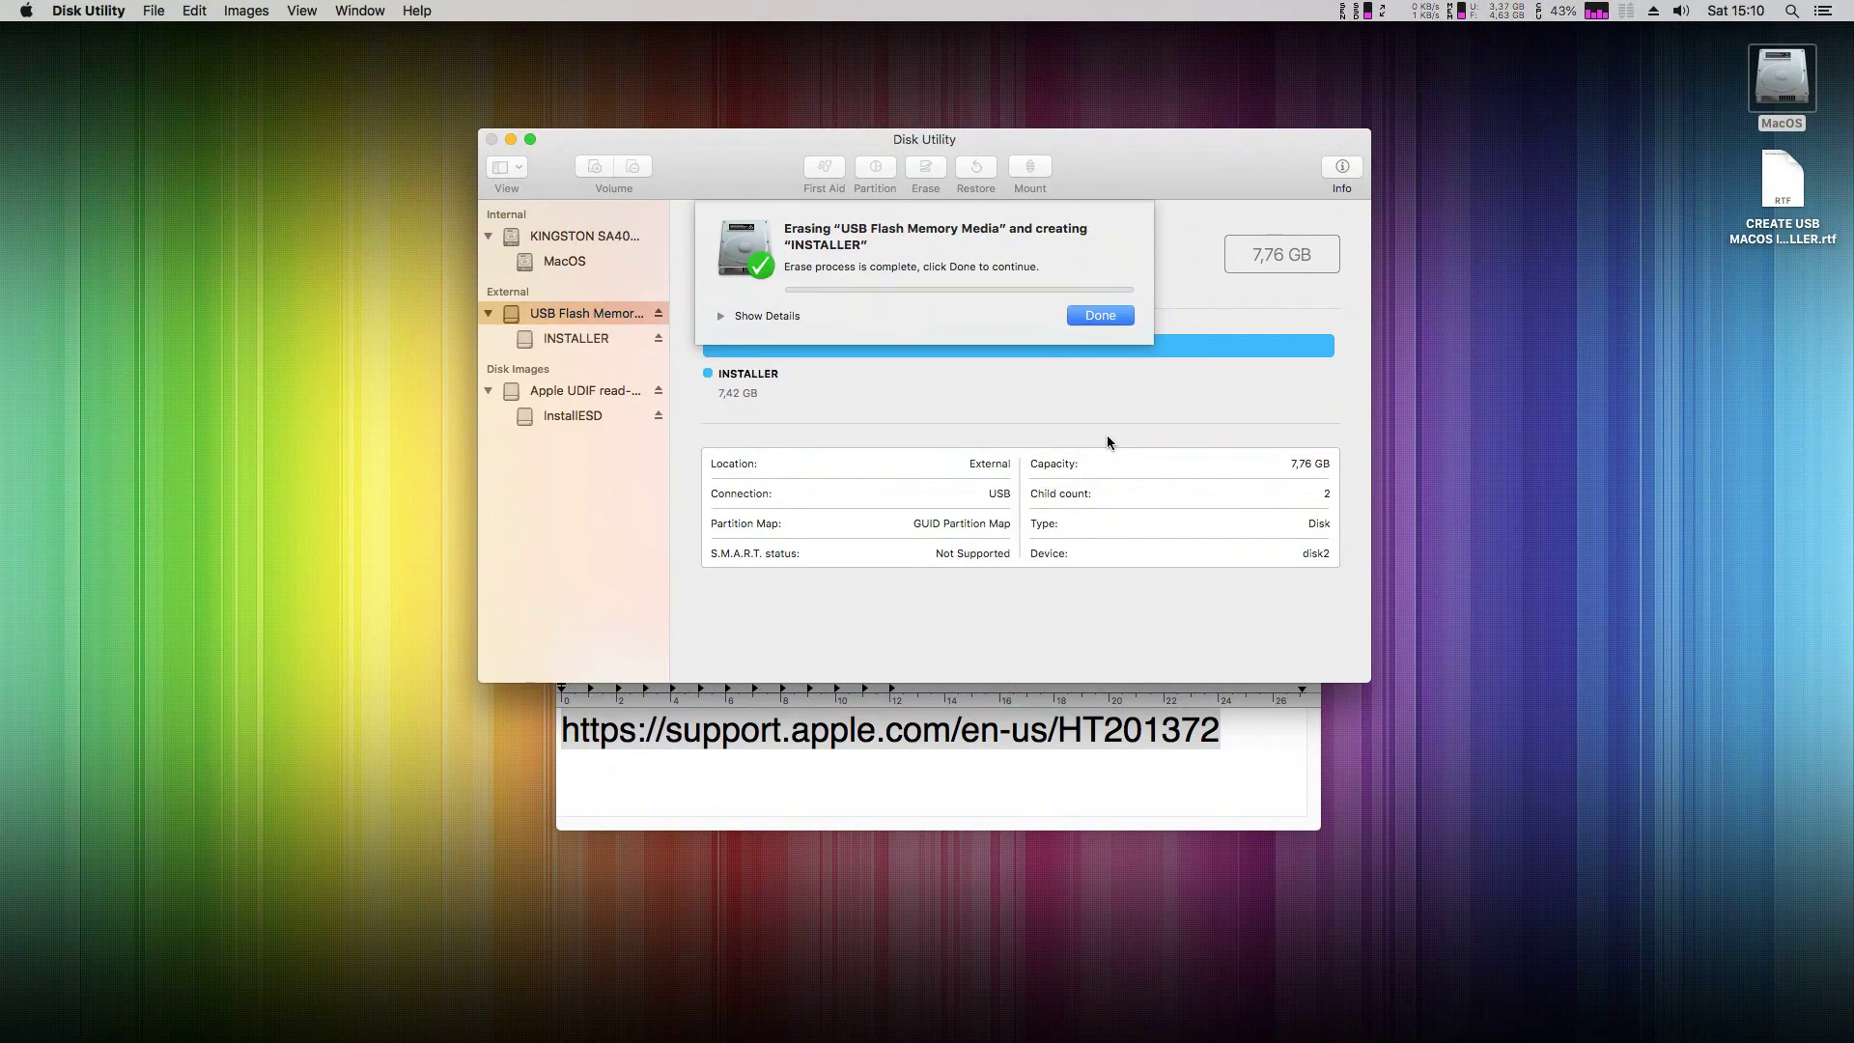
left_click(1100, 328)
left_click(89, 10)
left_click(106, 165)
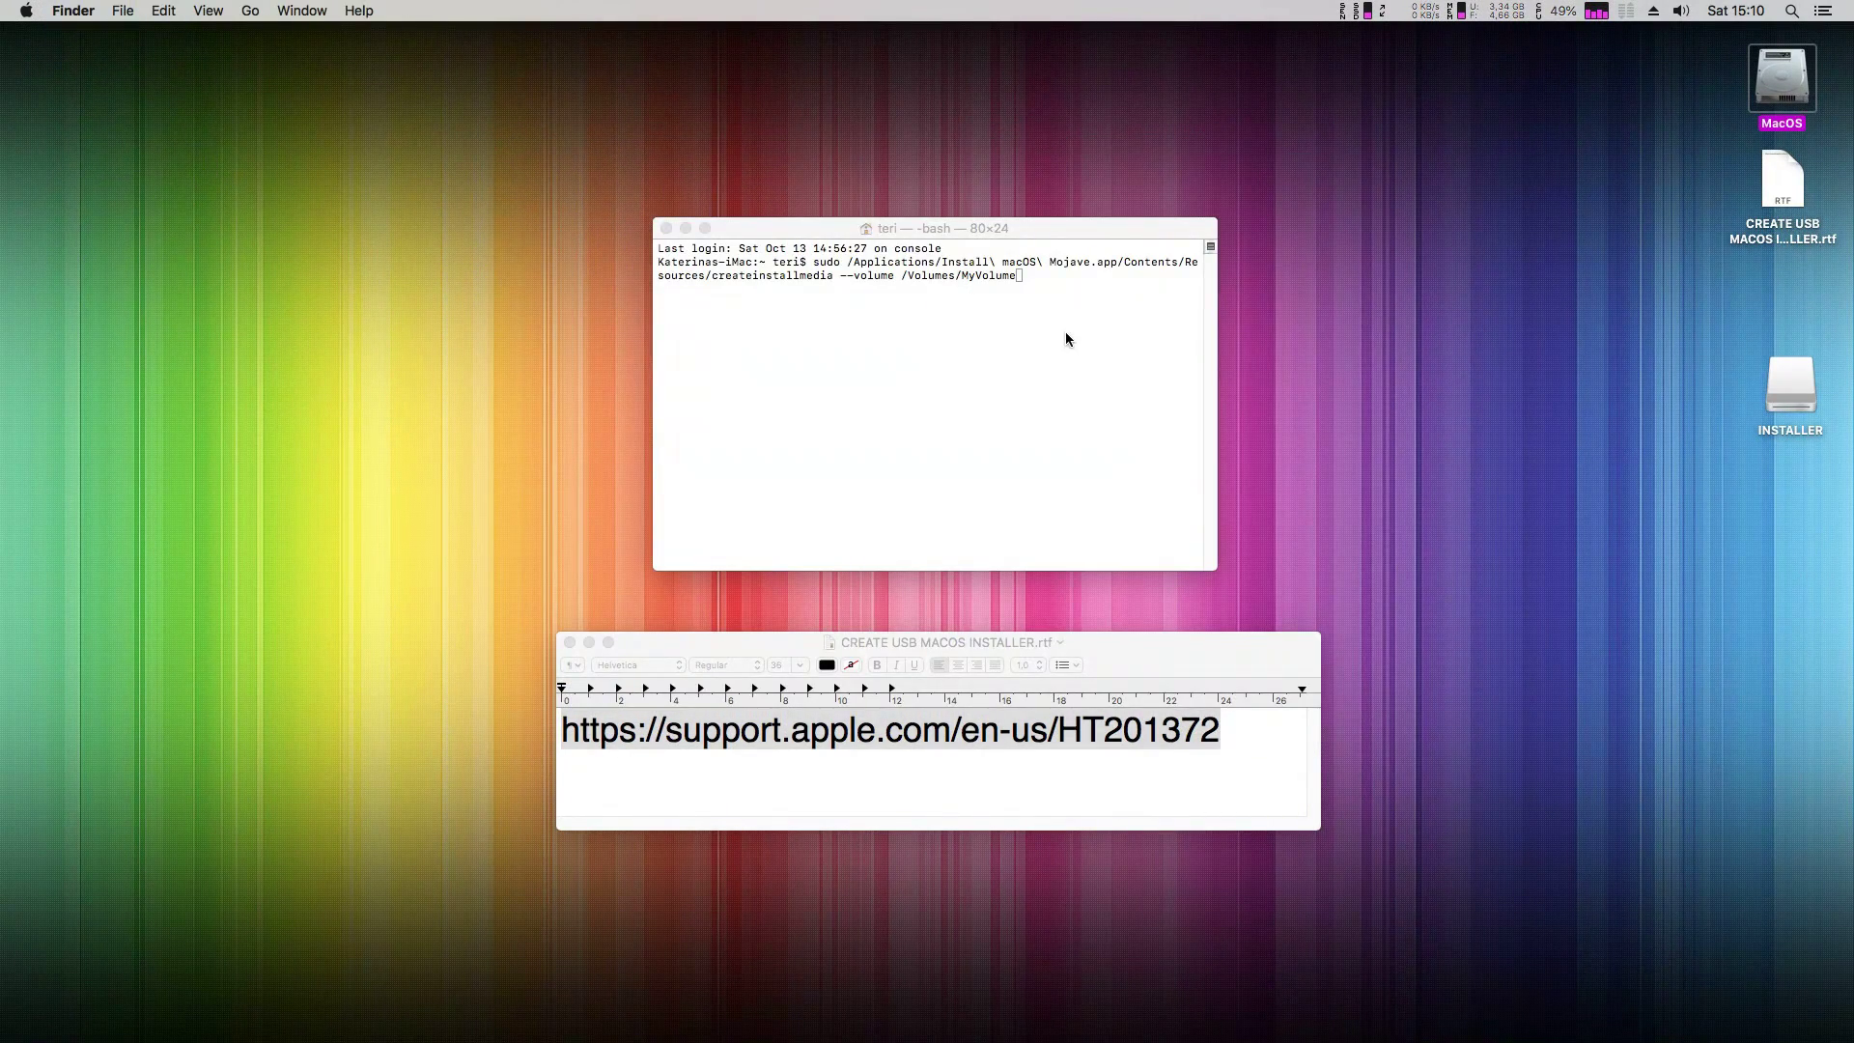
Retarget the command from /Volumes/MyVolume to /Volumes/INSTALLER, run it and enter the admin password
left_click(1066, 333)
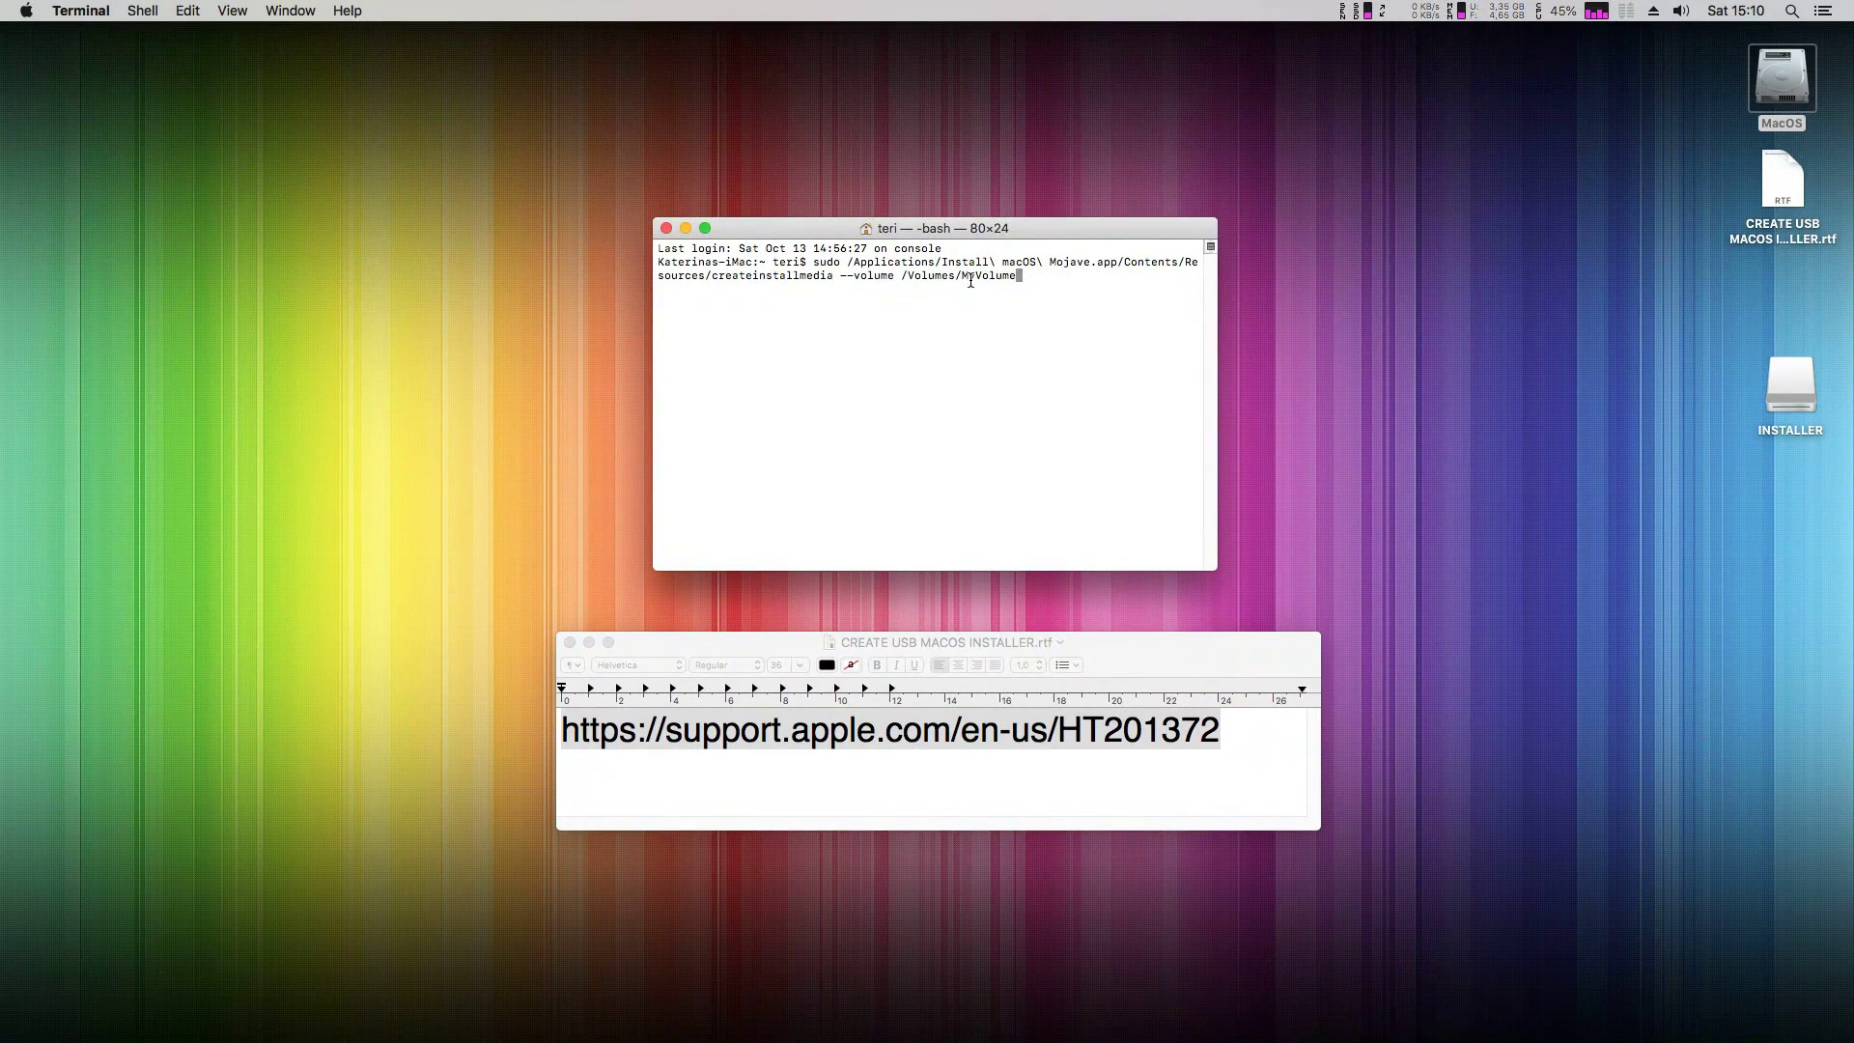
left_click_drag(958, 276, 1022, 277)
left_click(1071, 303)
key("BackSpace")
key("BackSpace")
key("BackSpace")
key("BackSpace")
key("BackSpace")
key("BackSpace")
key("BackSpace")
key("BackSpace")
type("INSTALLER")
key("Return")
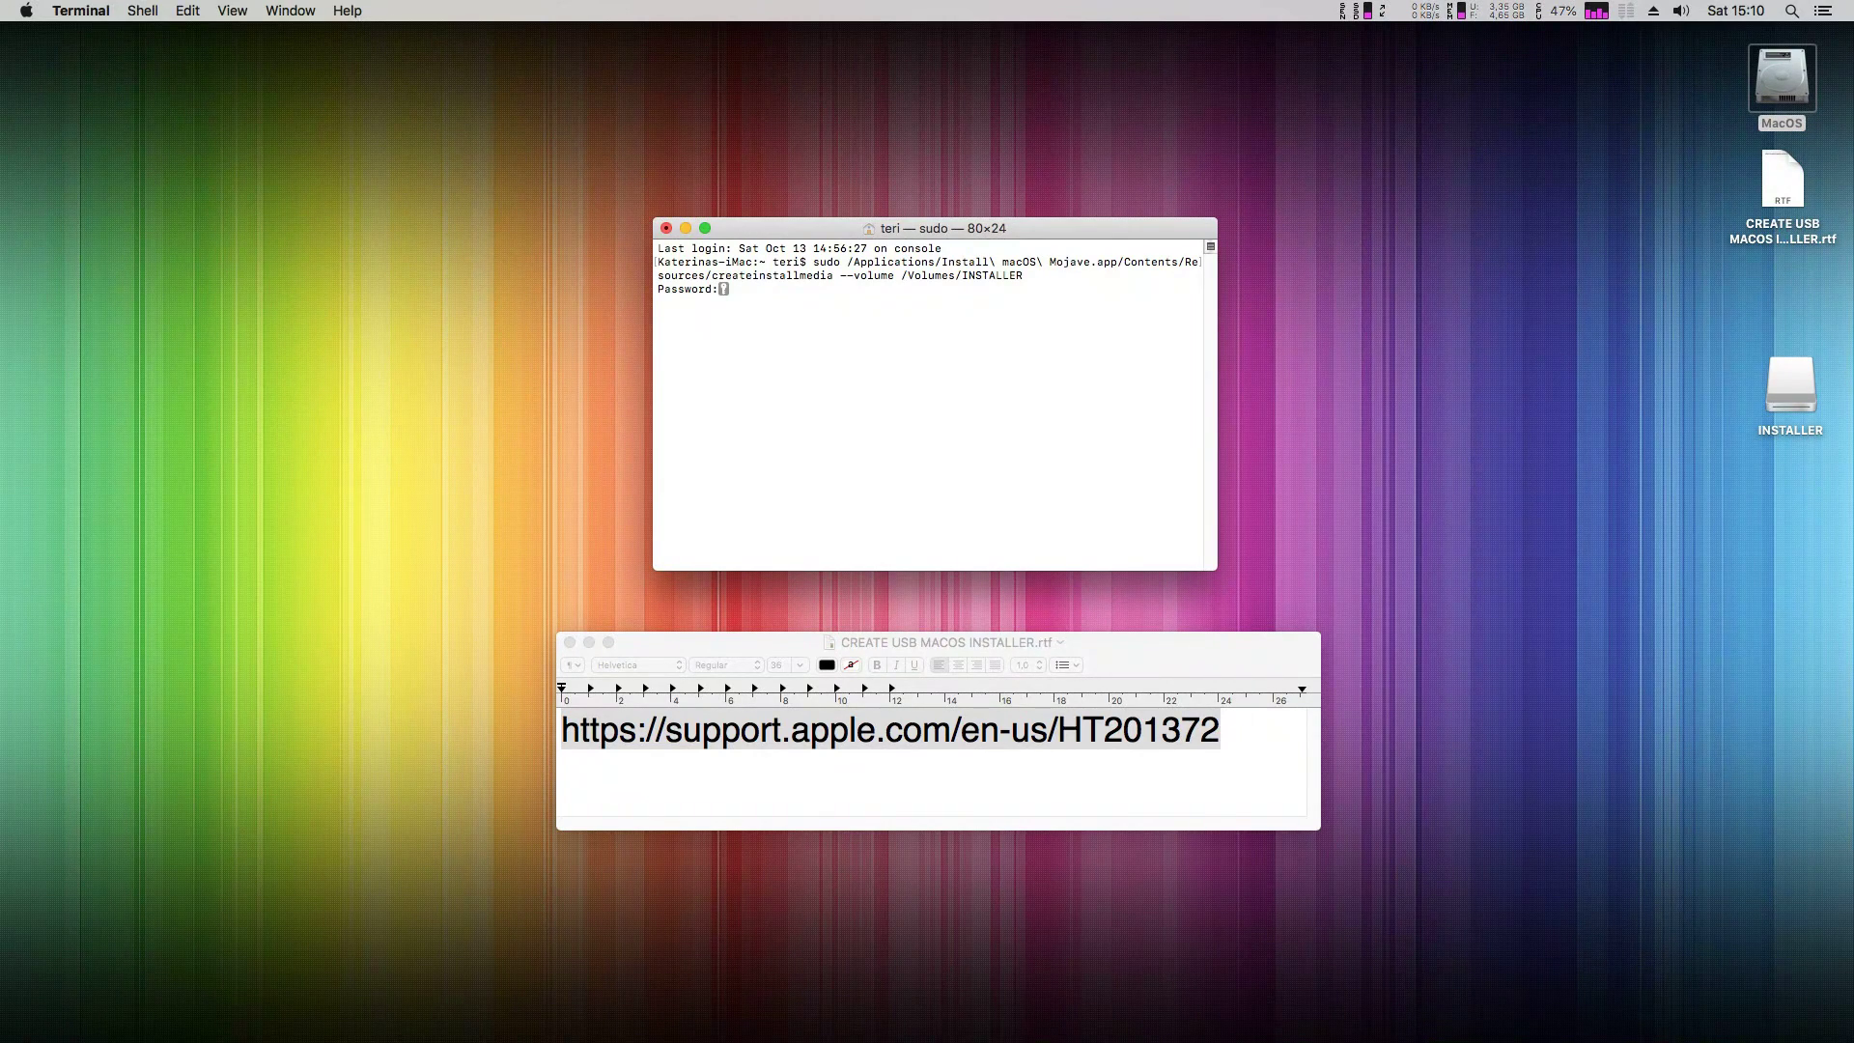
key("Return")
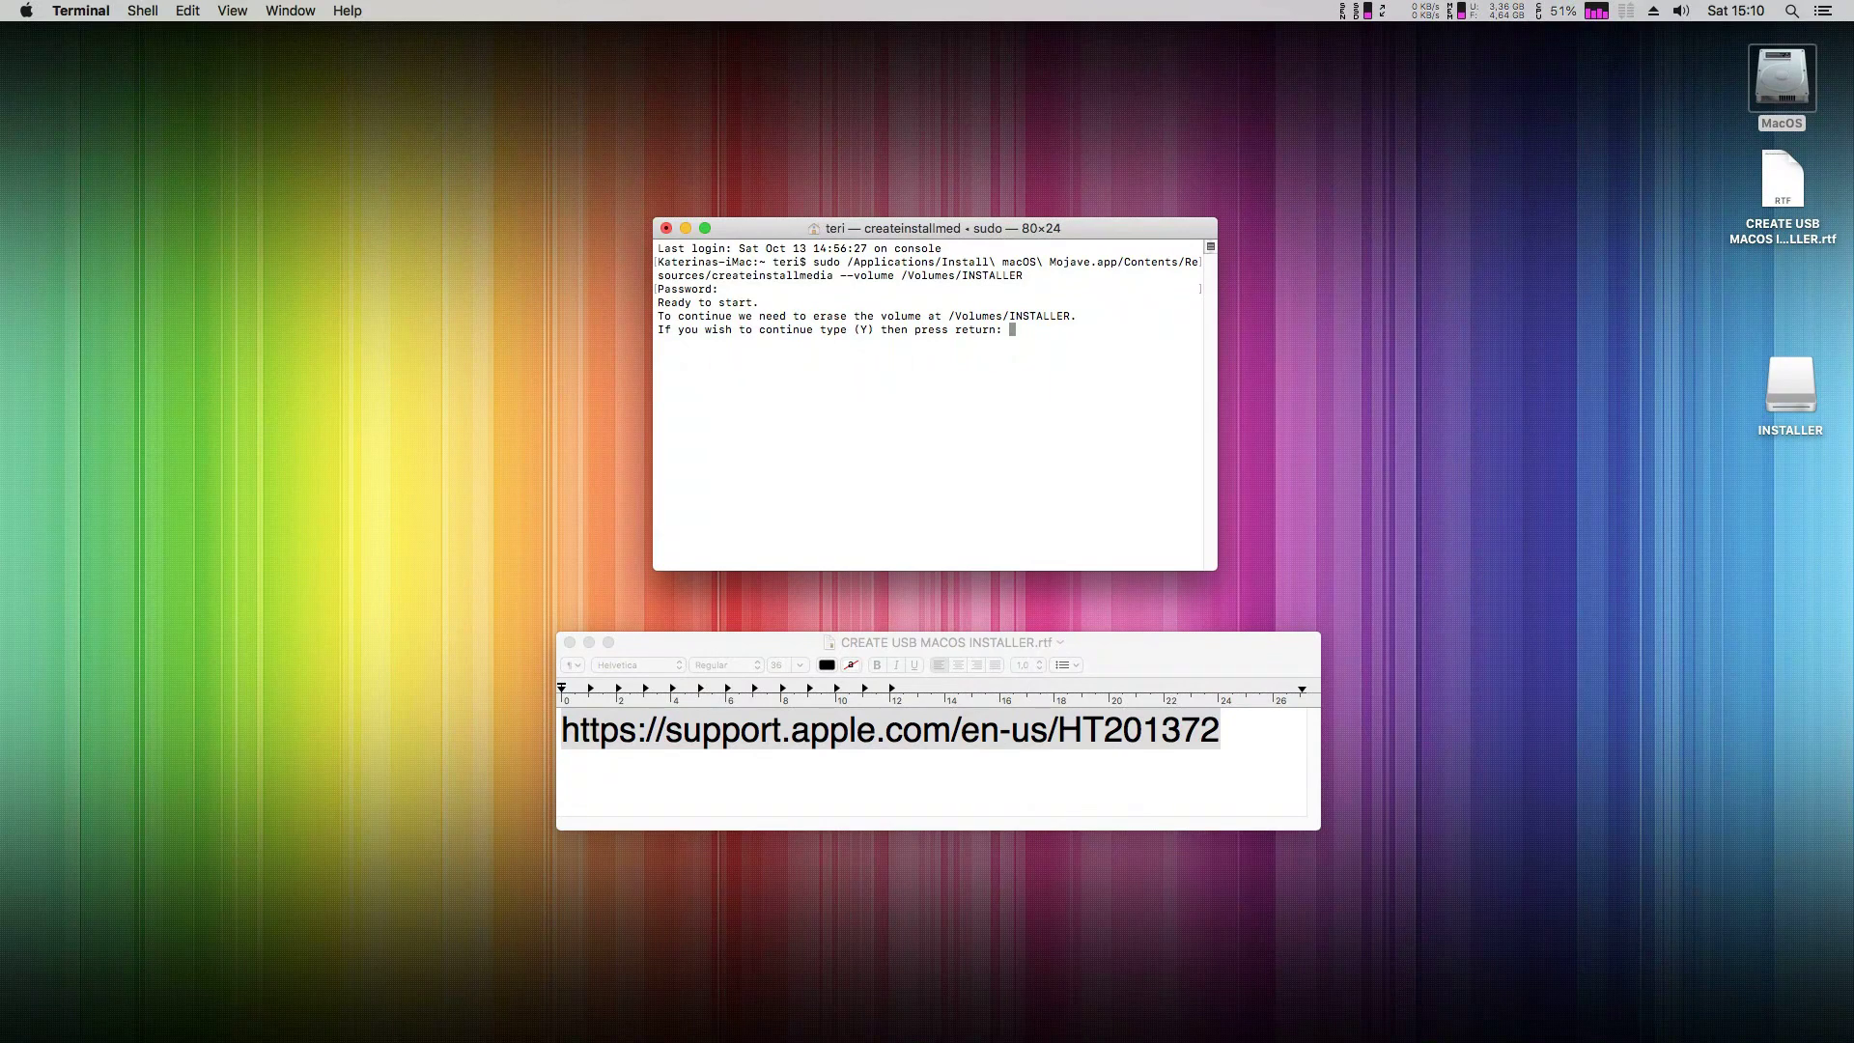
Answer y to erase INSTALLER and let createinstallmedia build the Install macOS Mojave volume
type("y")
key("Return")
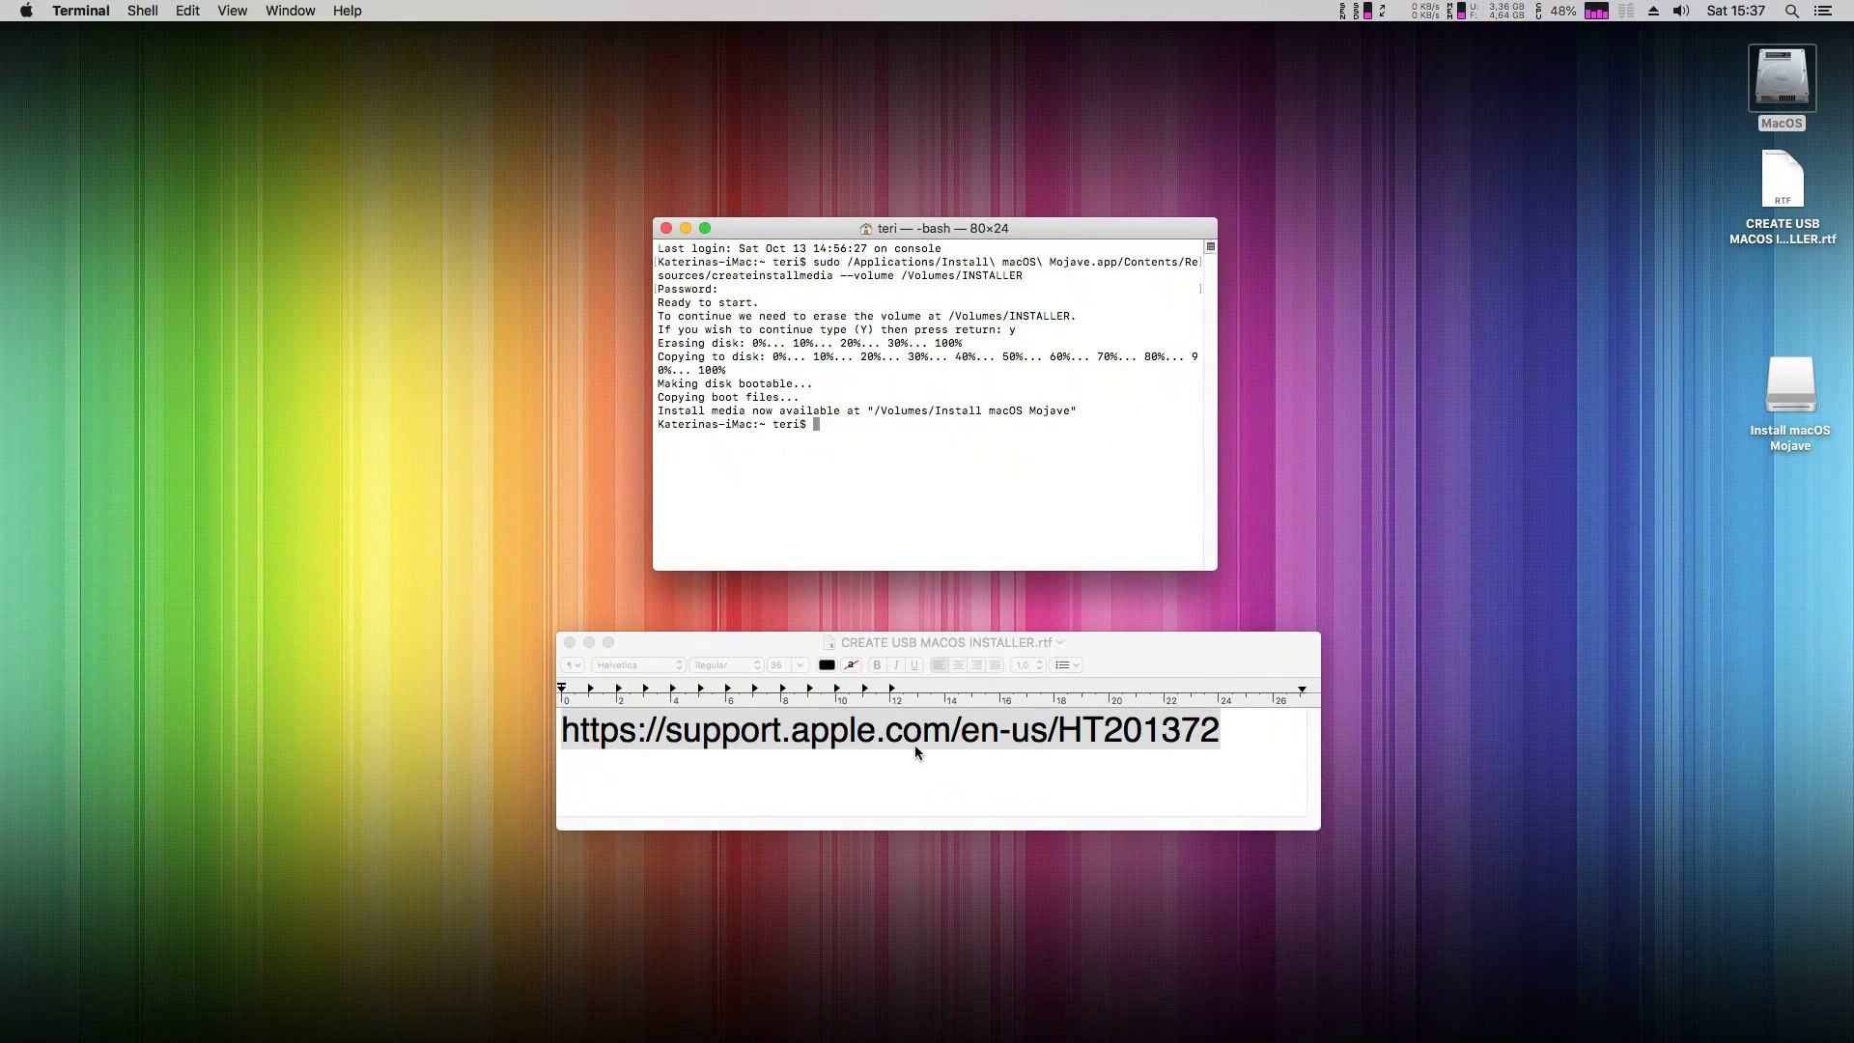
Quit TextEdit, then view the Install macOS Mojave volume as icons and close its window
left_click(942, 709)
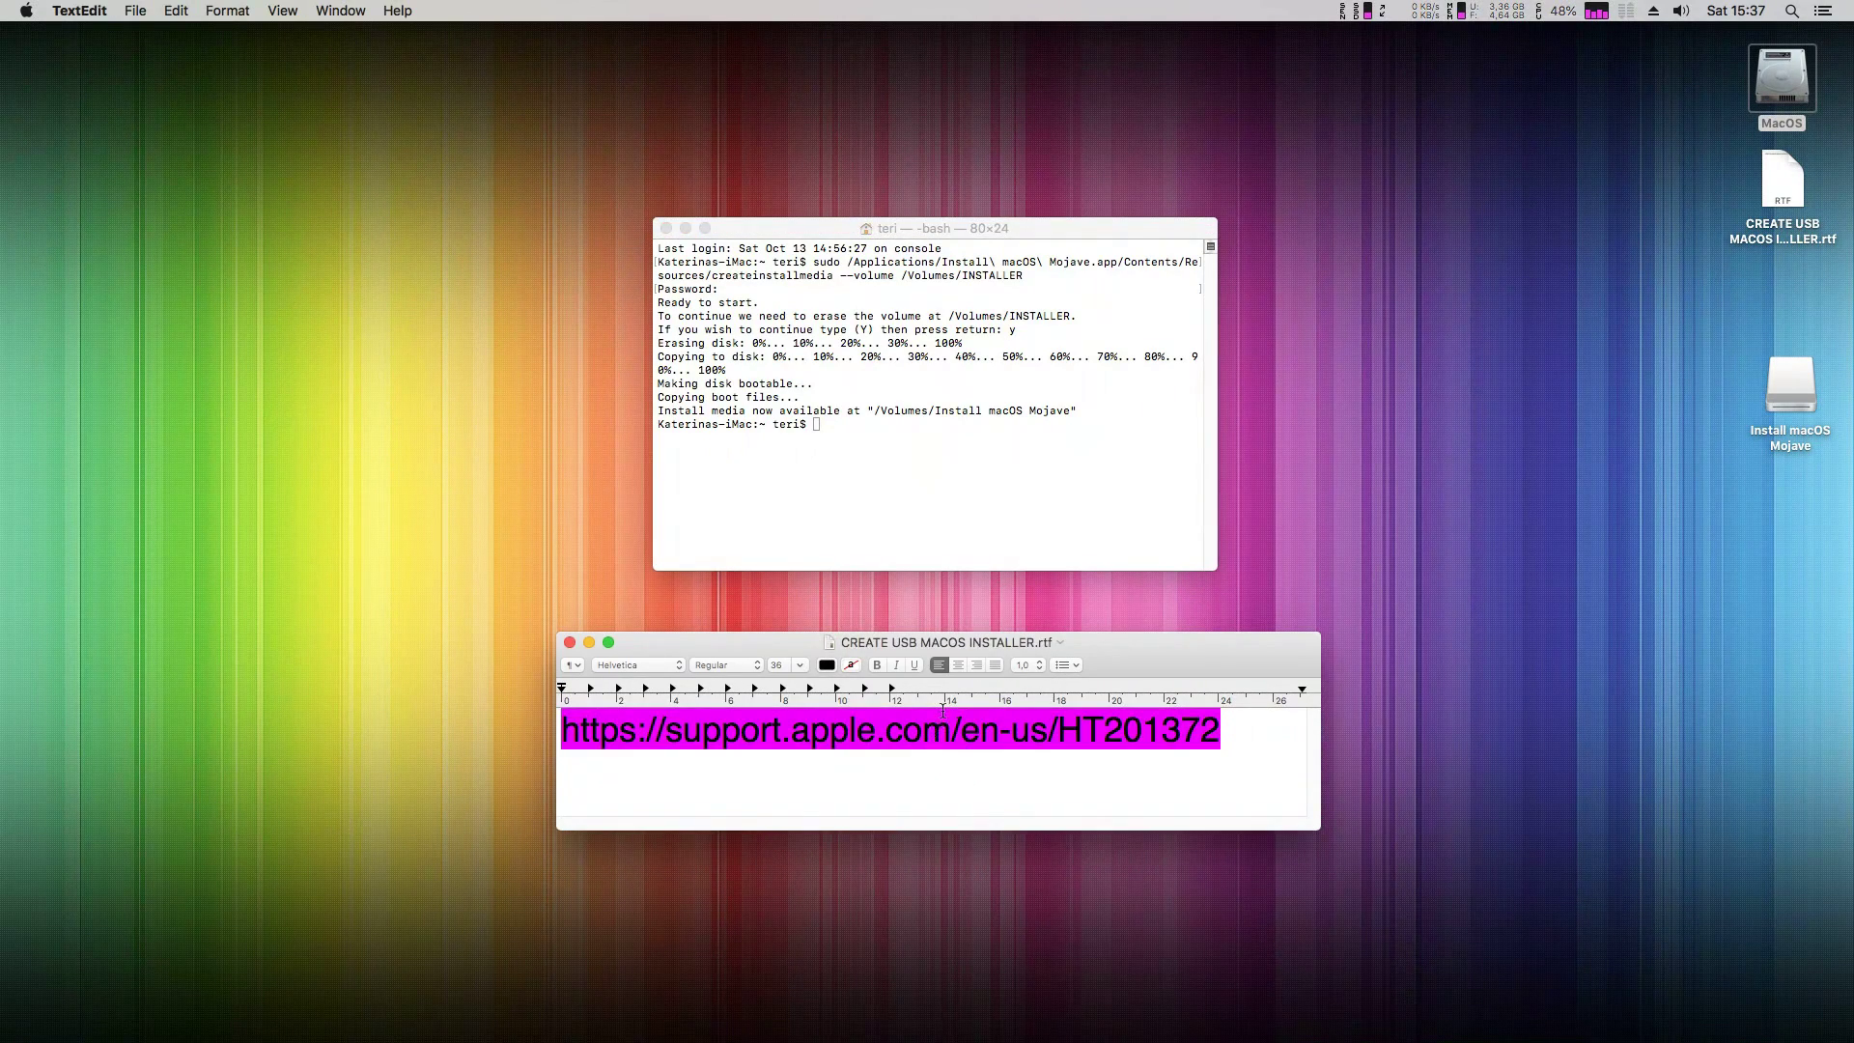
key("super+q")
left_click(1788, 379)
double_click(1784, 378)
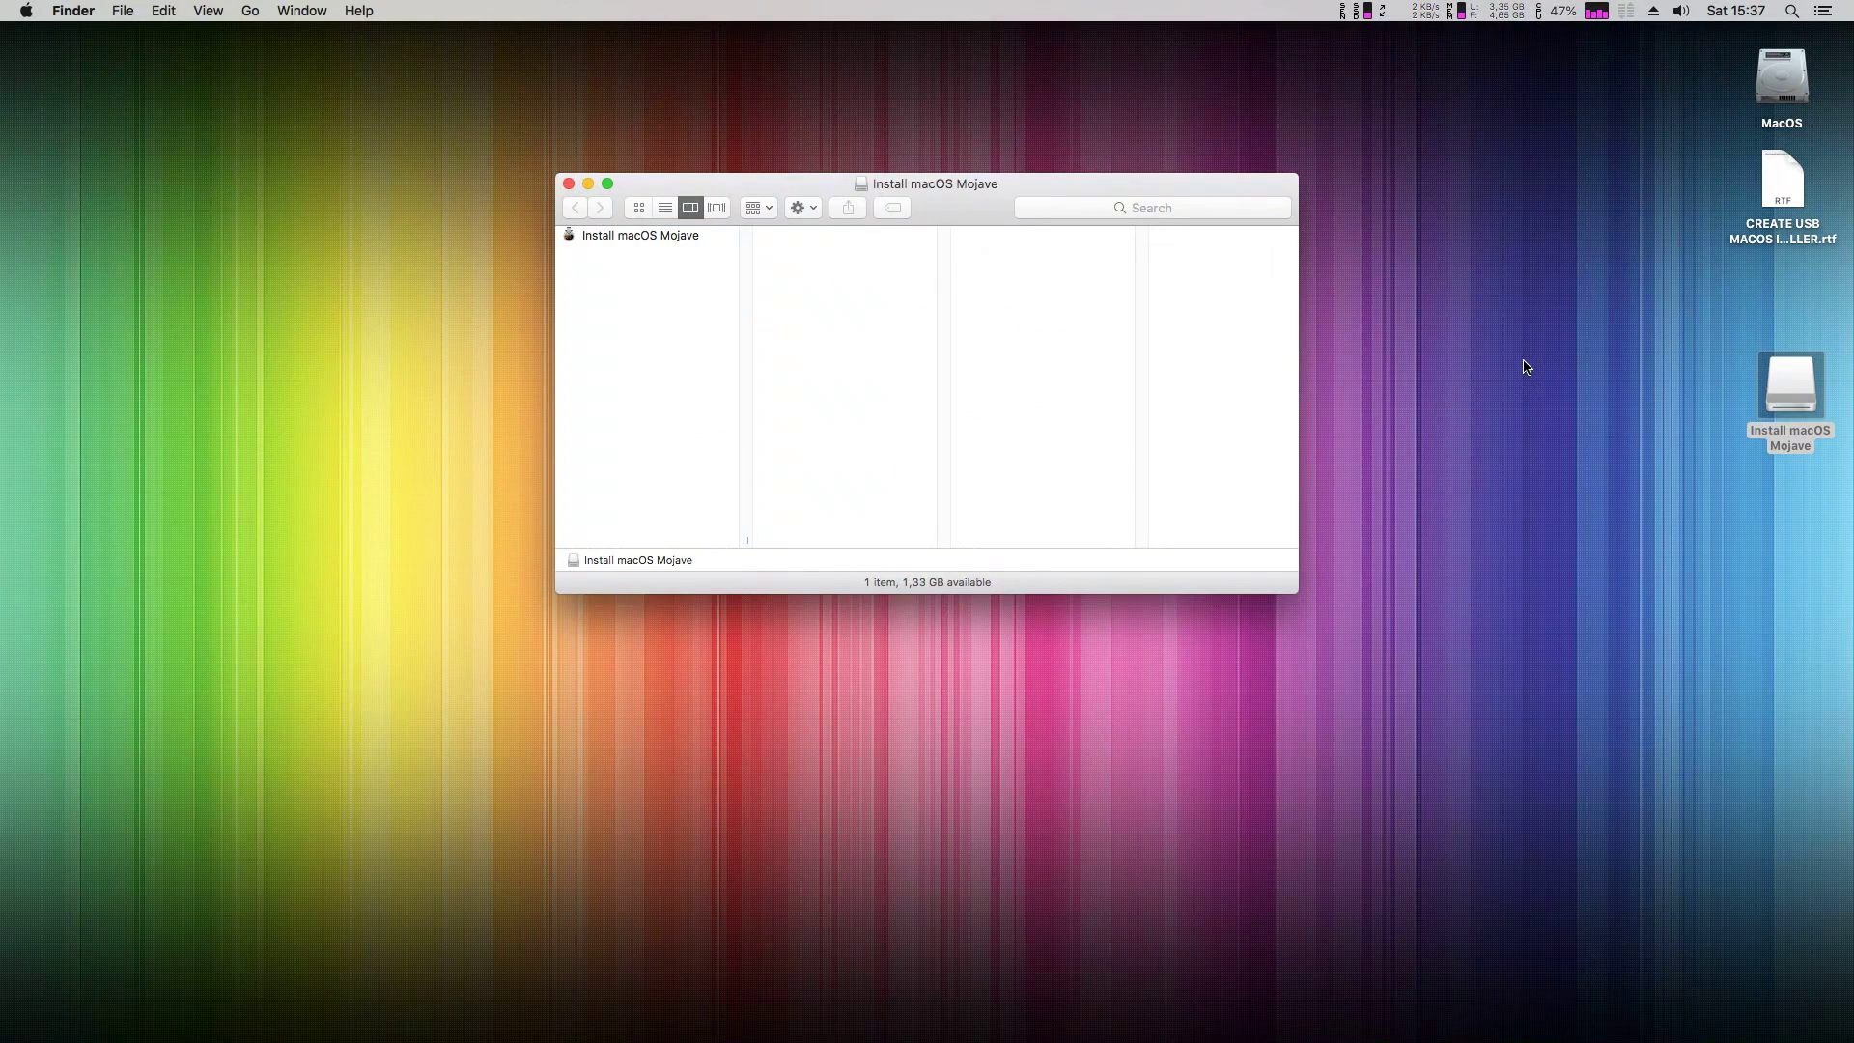
left_click(636, 208)
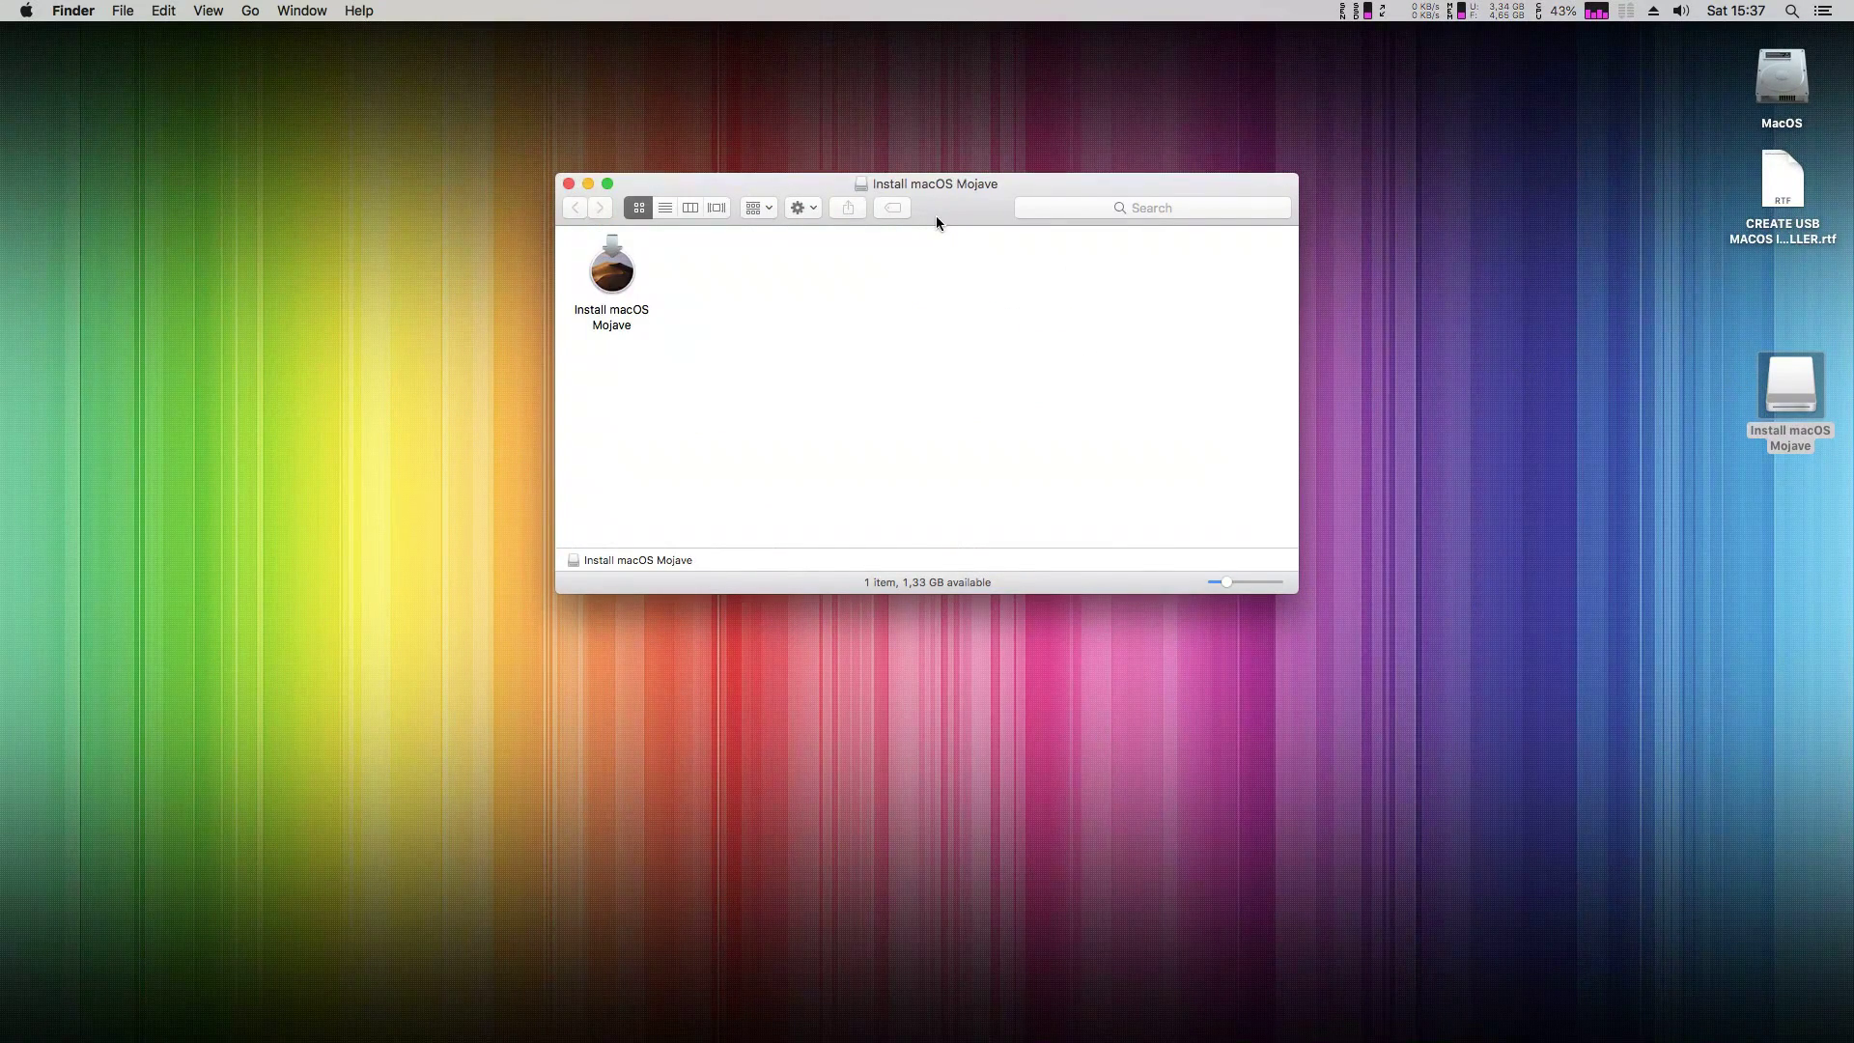
key("super+w")
In Safari, search 'clover bootloader' and open the Clover EFI bootloader SourceForge result
mouse_move(770, 1039)
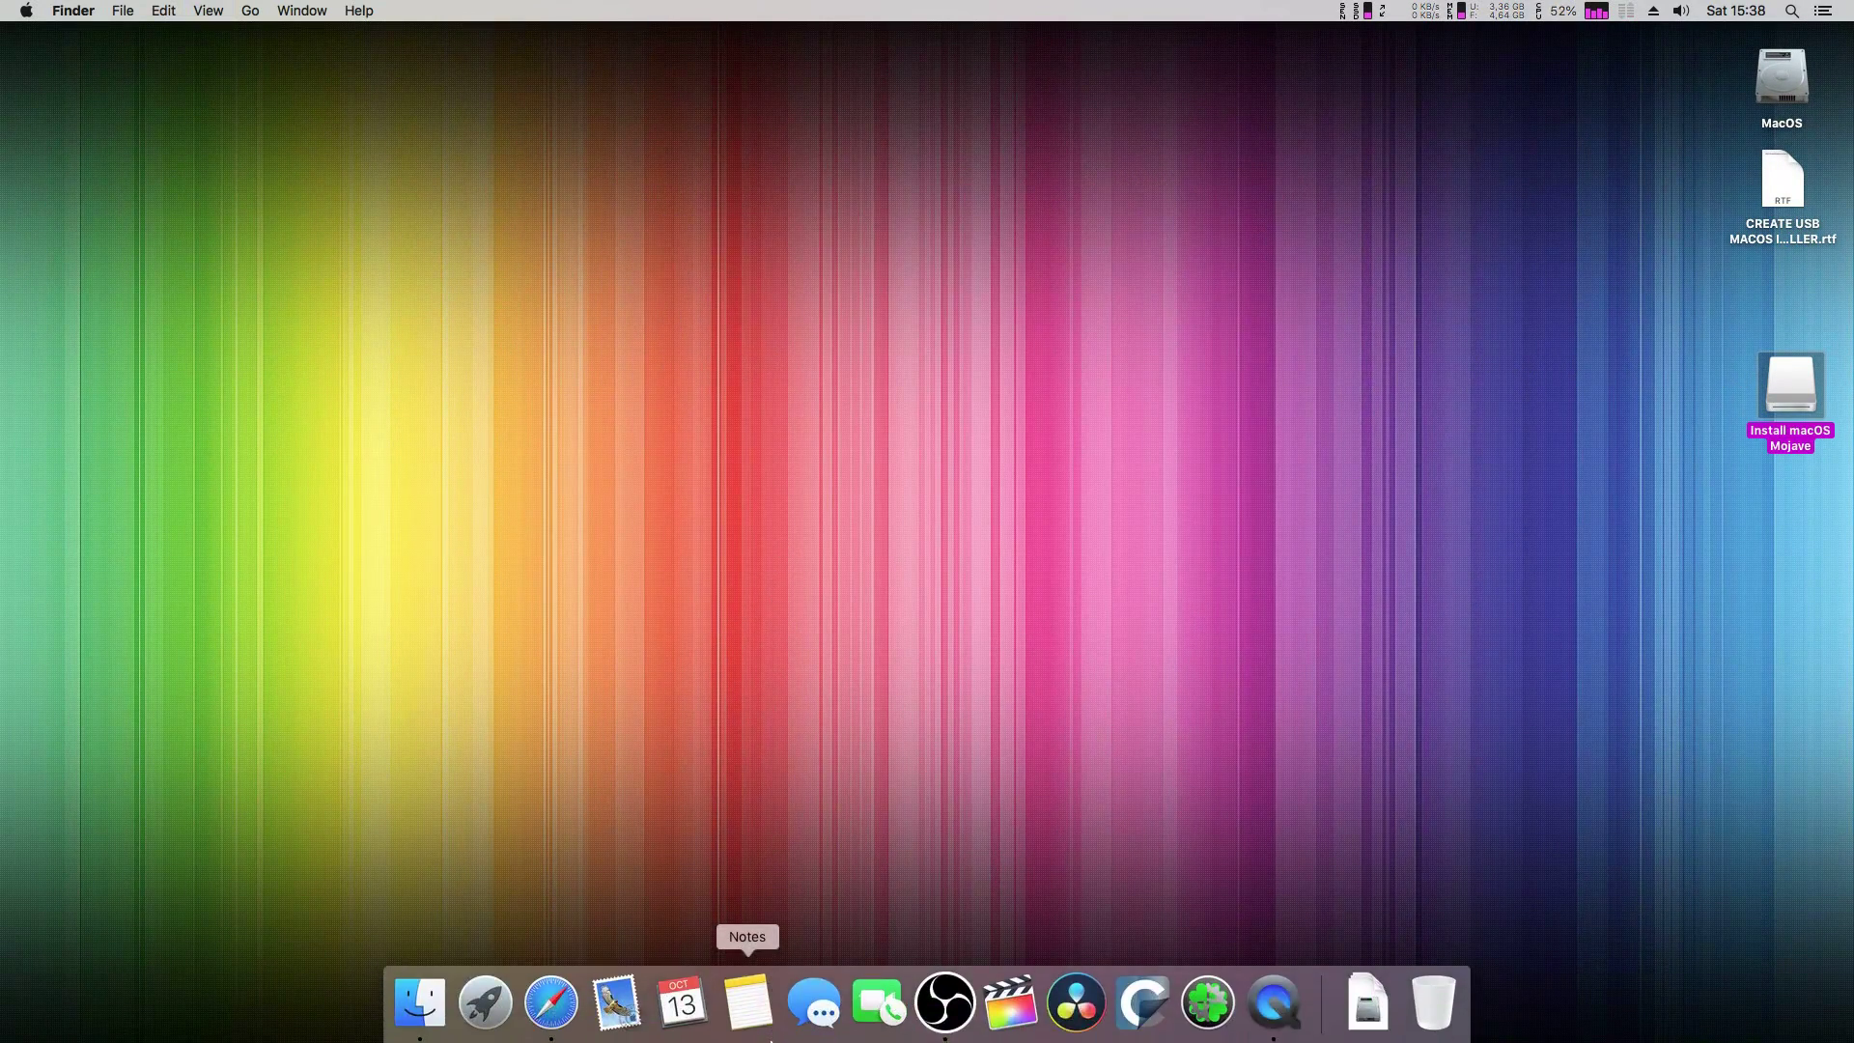
left_click(552, 1000)
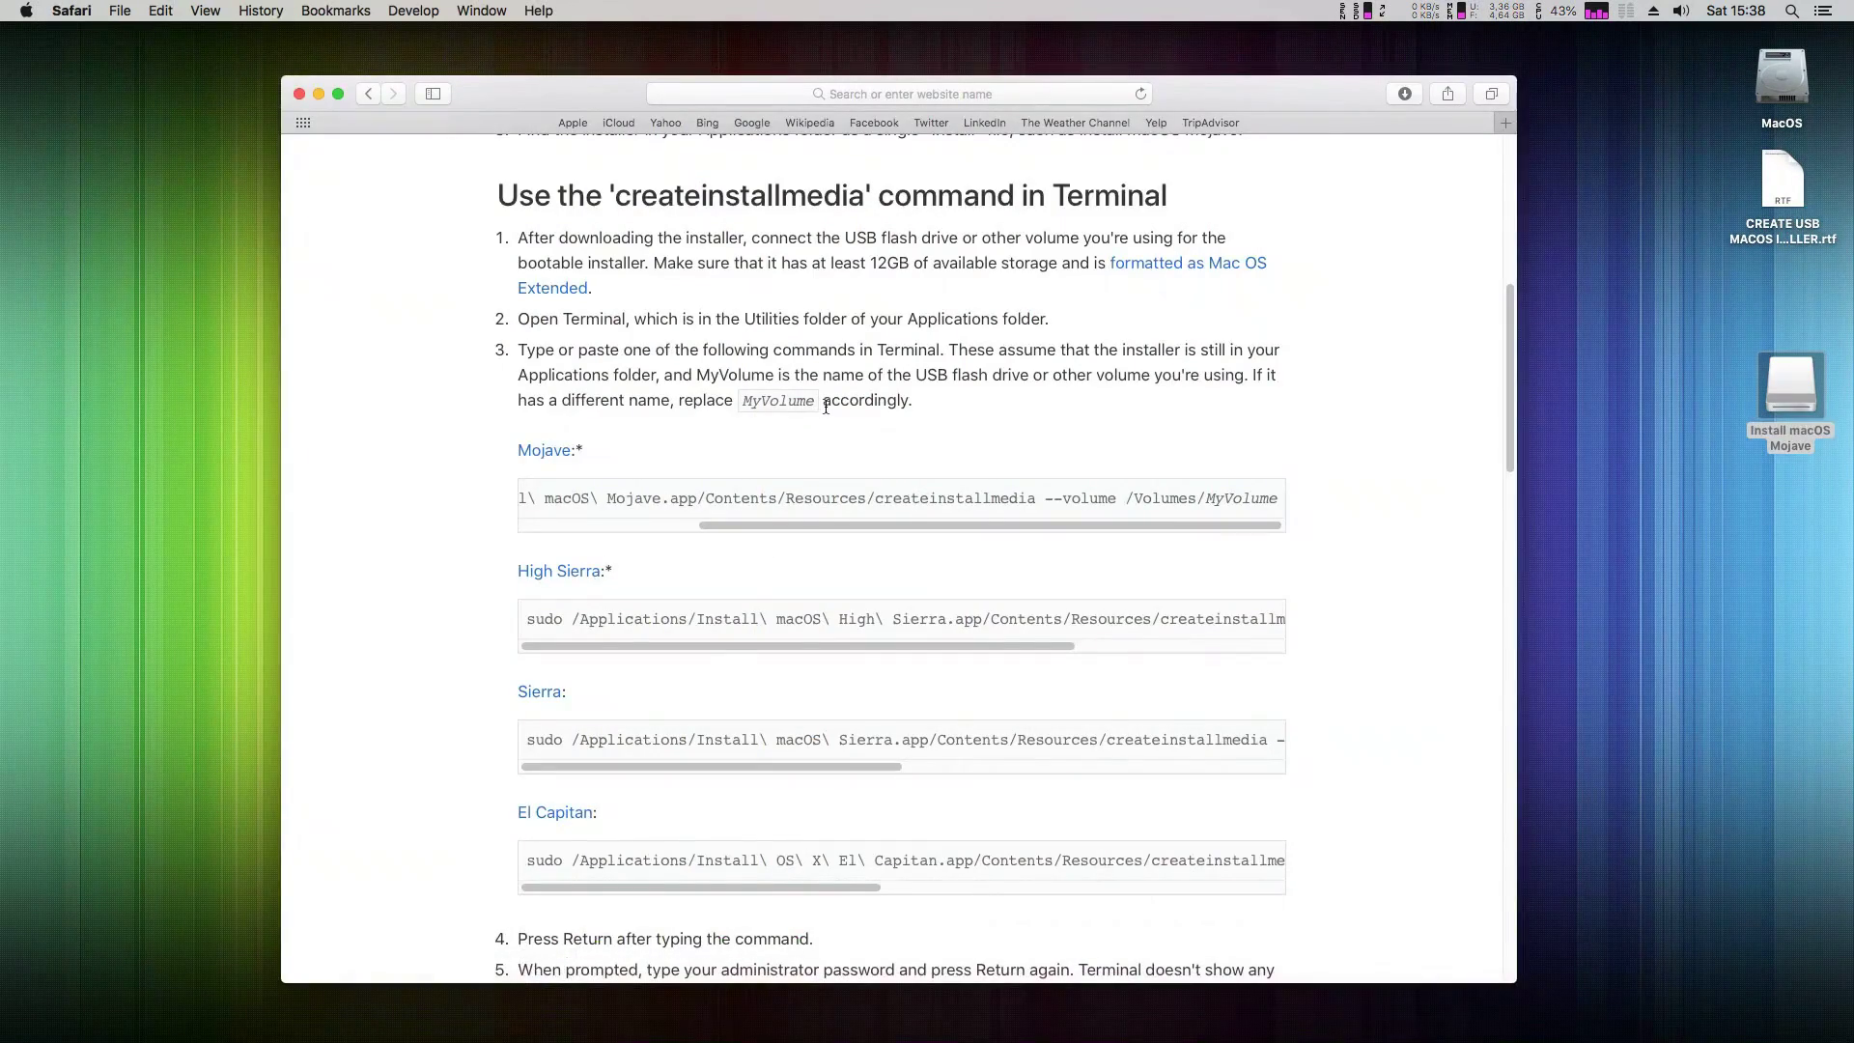
left_click(884, 92)
type("clo")
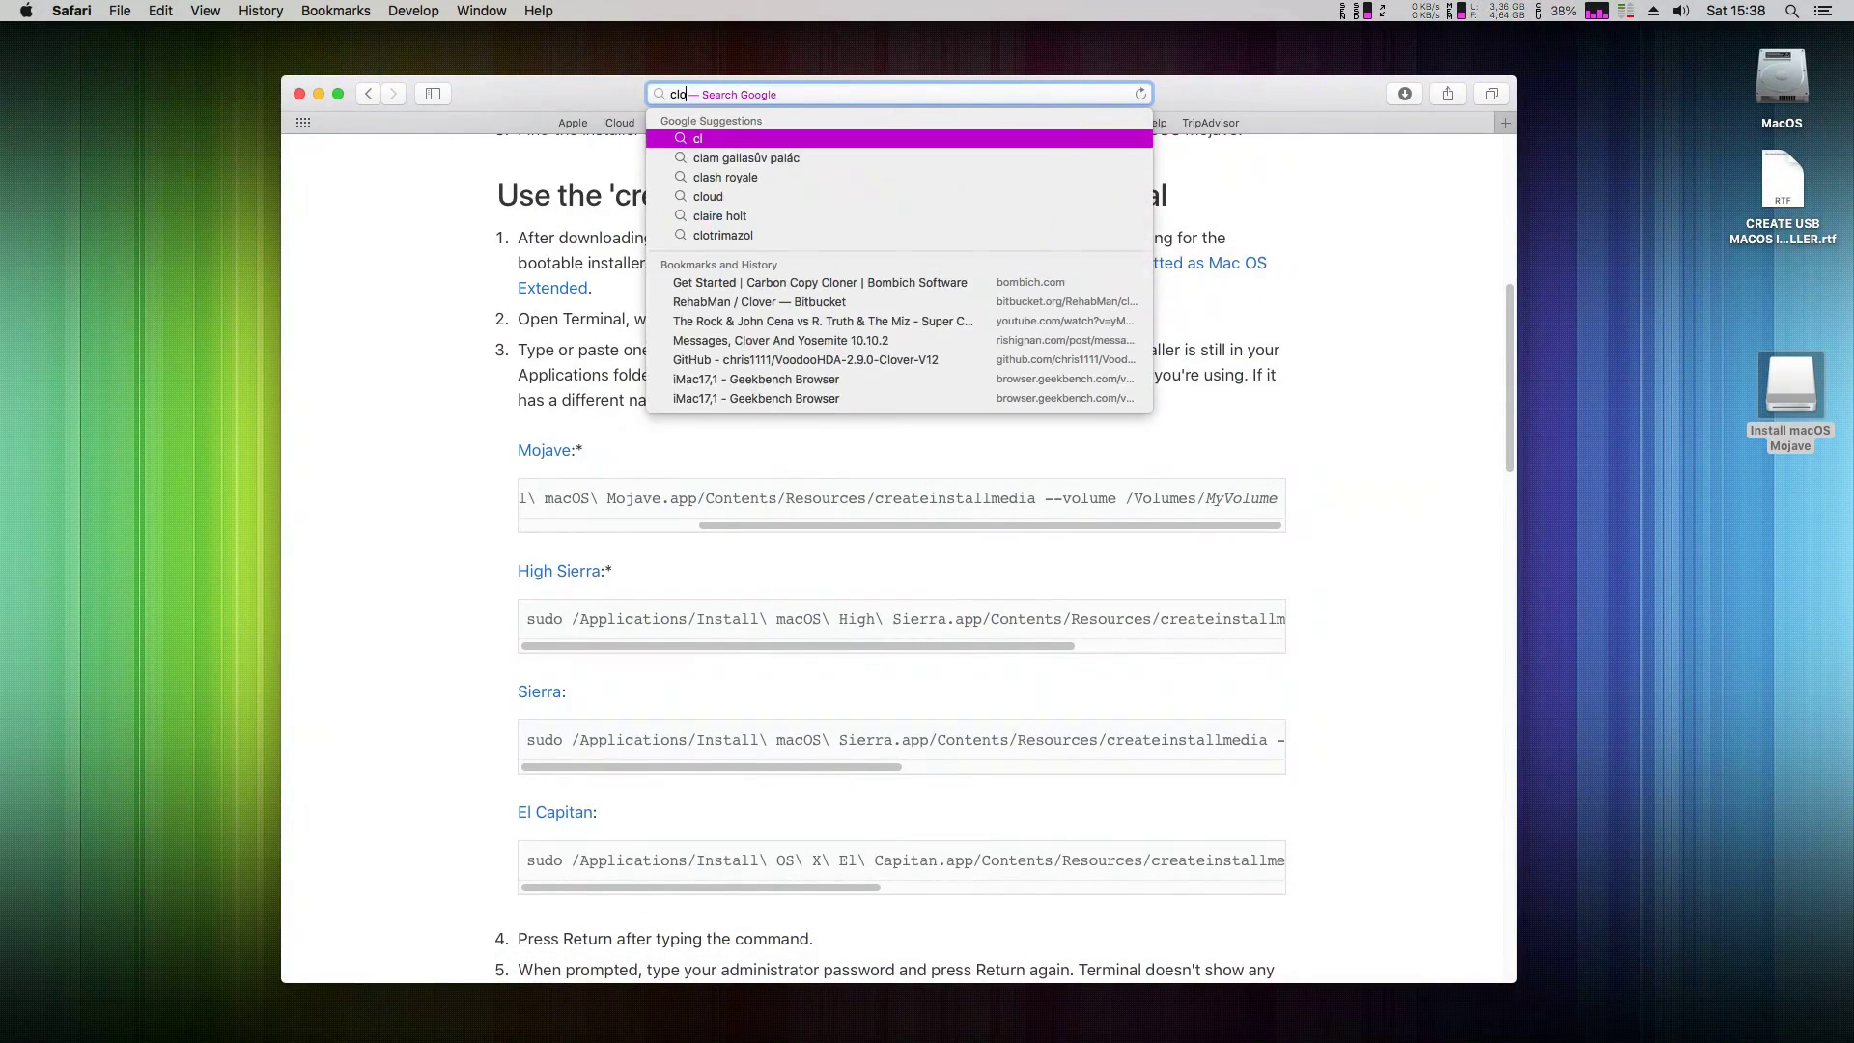
type("ver bootloader")
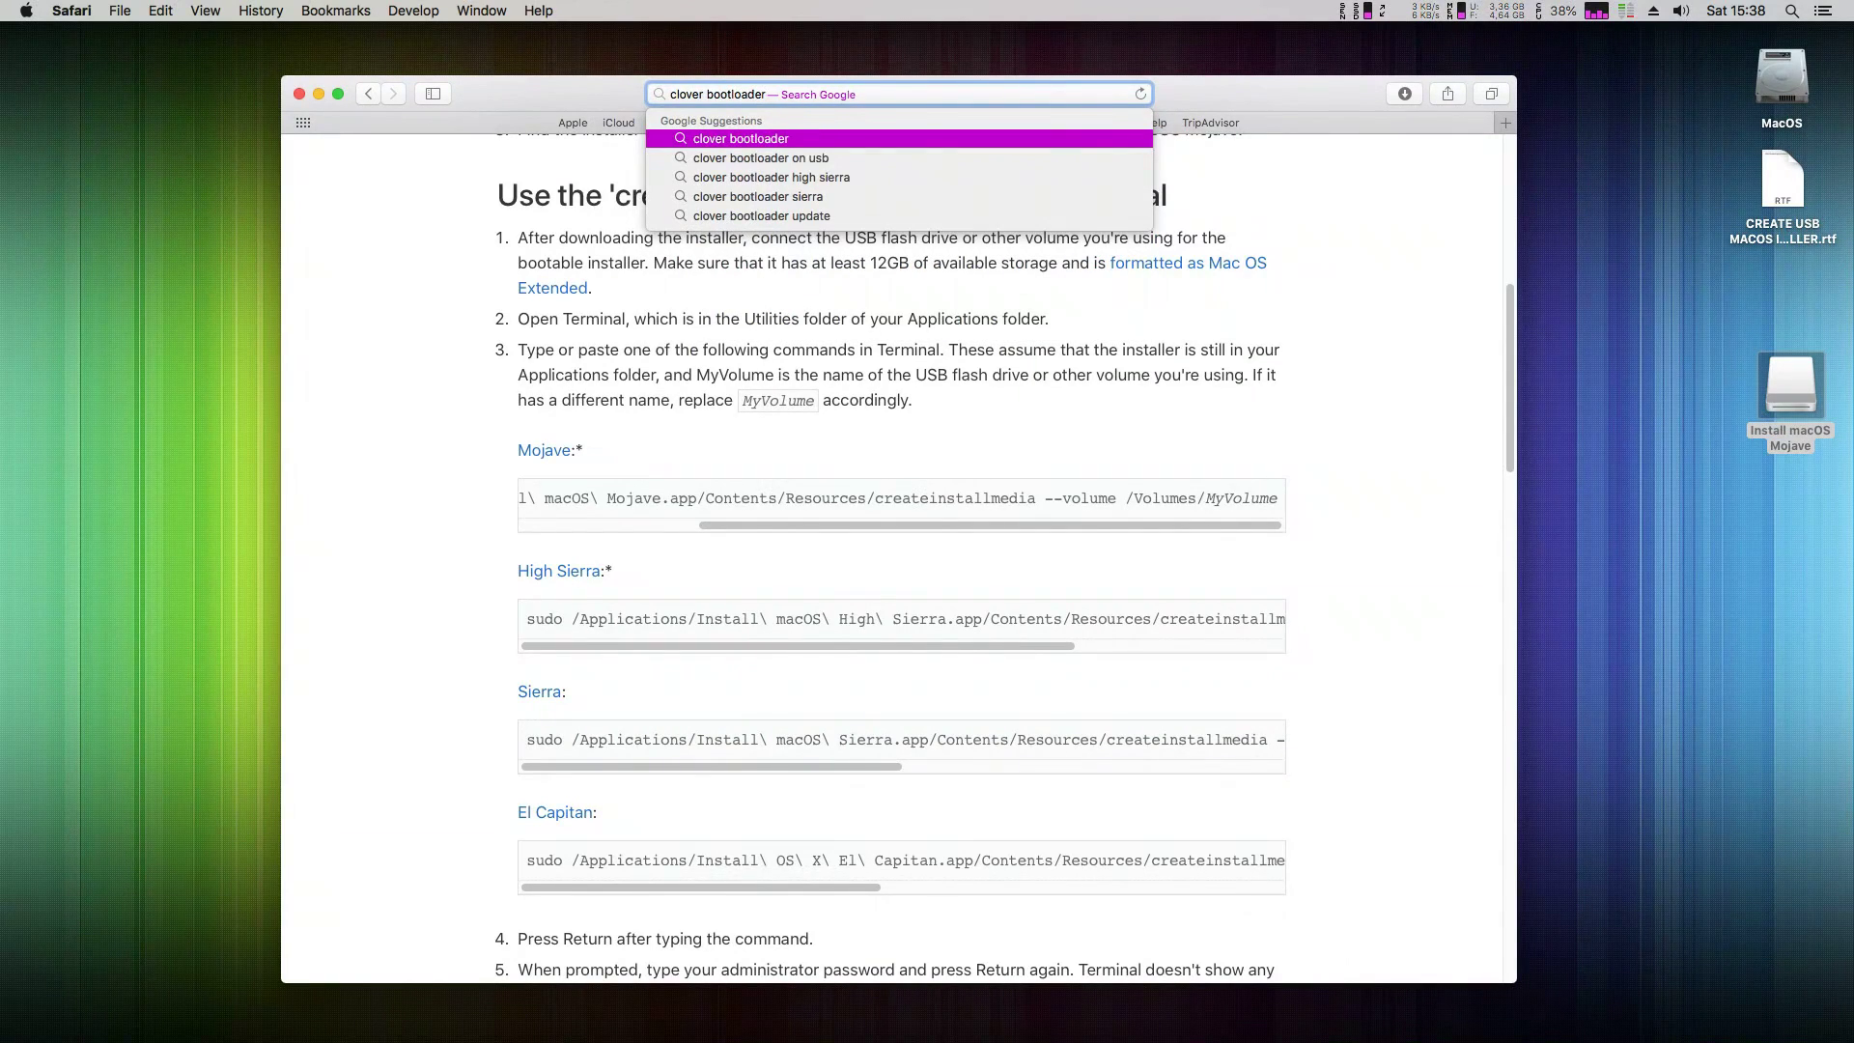
key("Return")
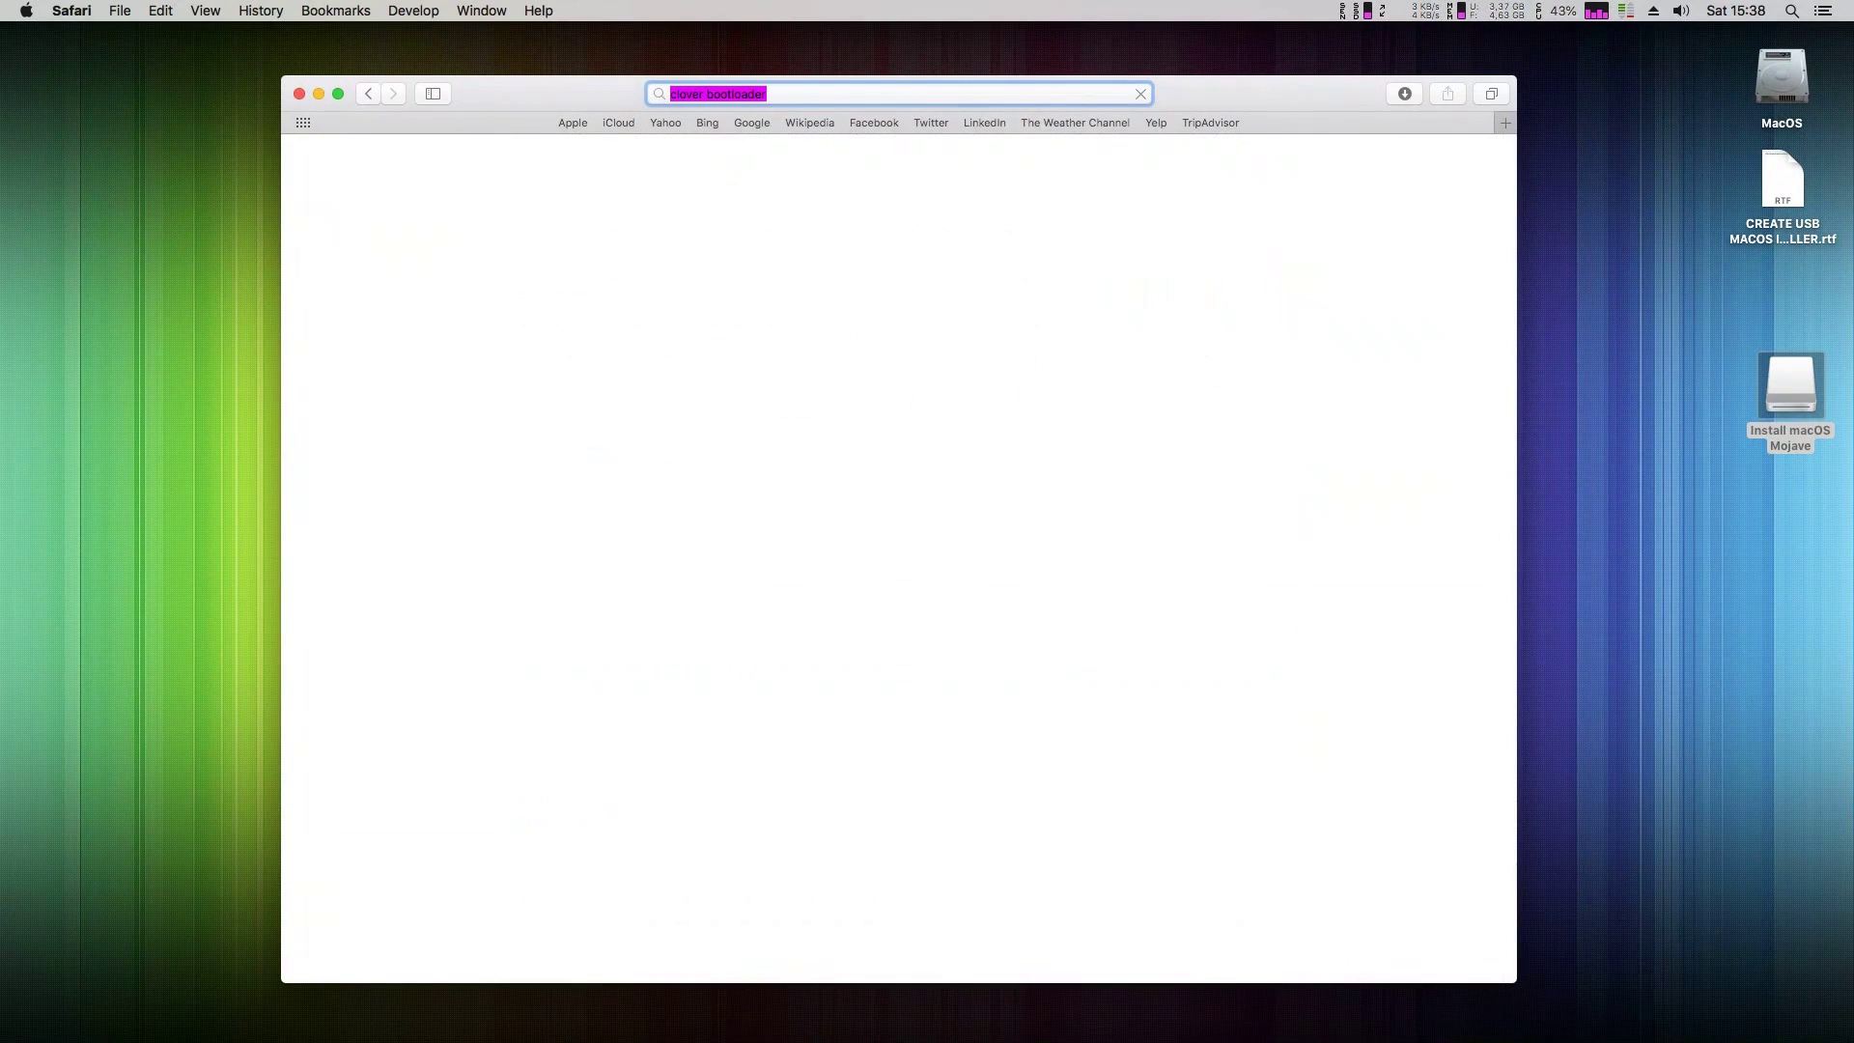
left_click(758, 314)
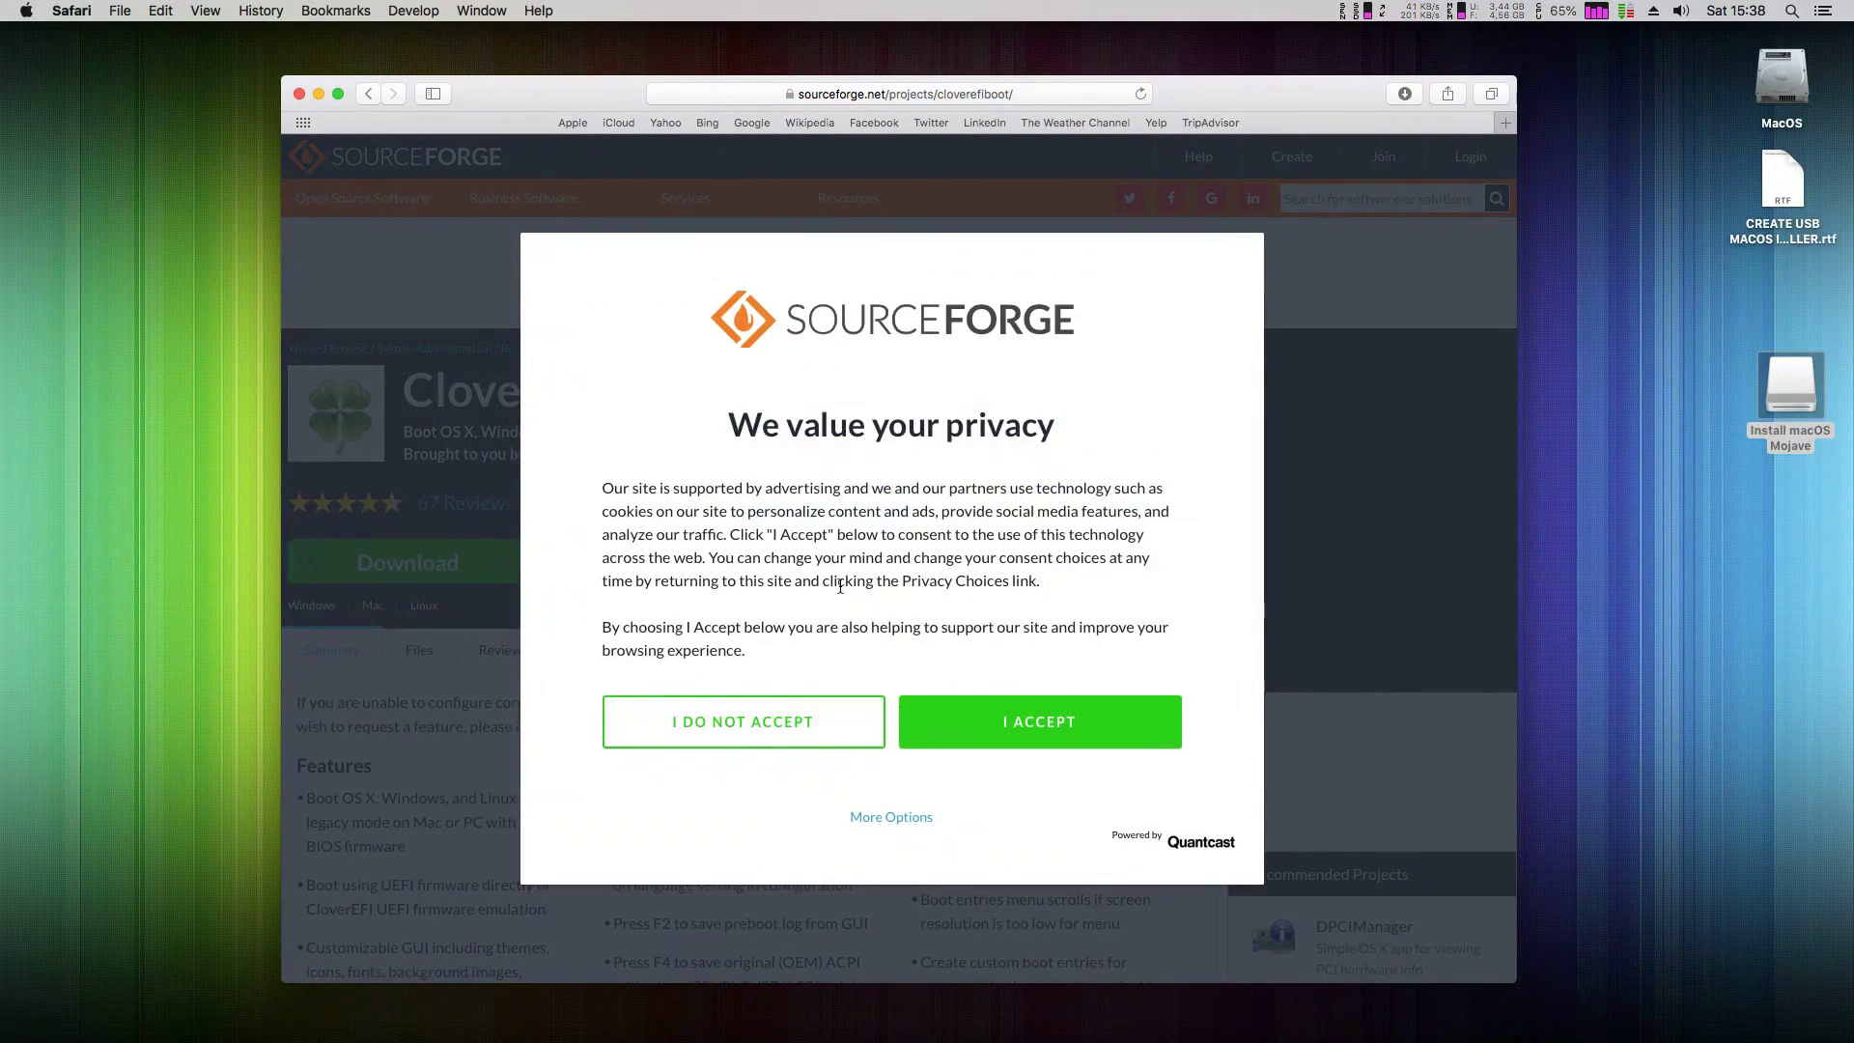
Accept the site's cookies and download Clover_v2.4k_r4700.zip, then check recent downloads
left_click(1073, 724)
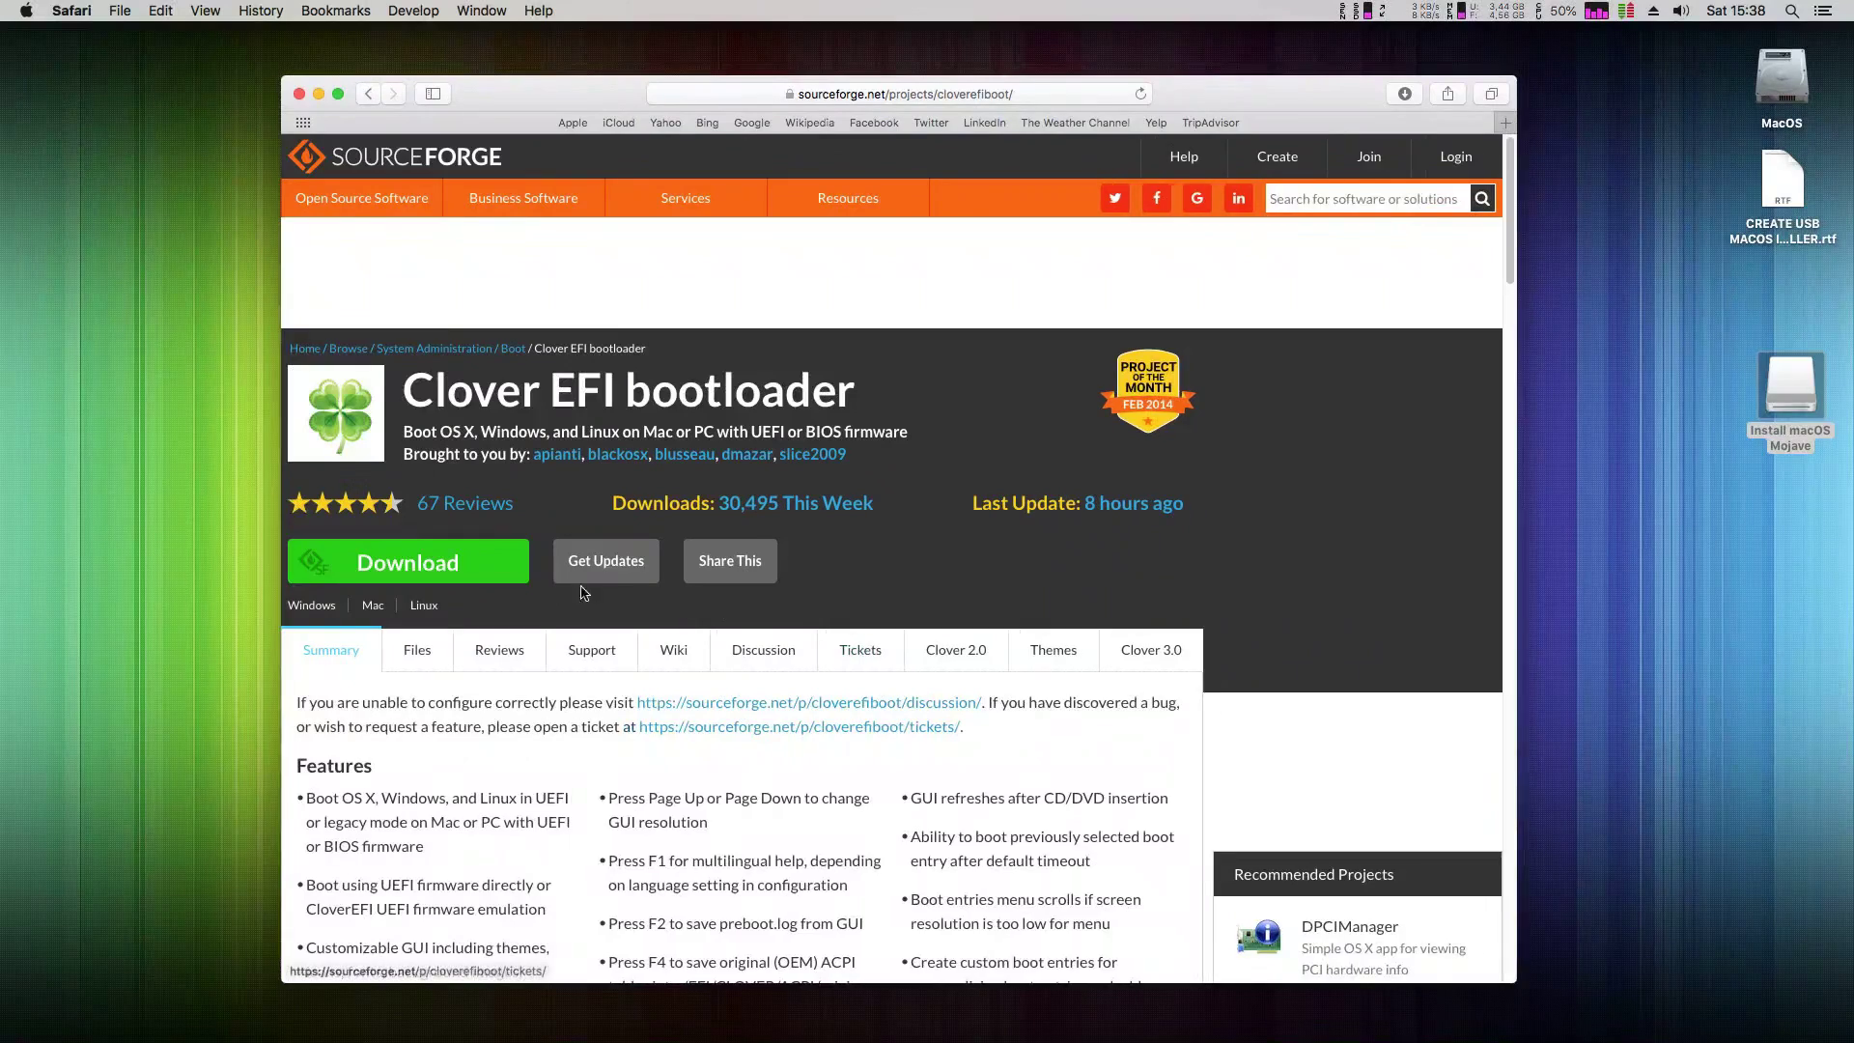
left_click(417, 567)
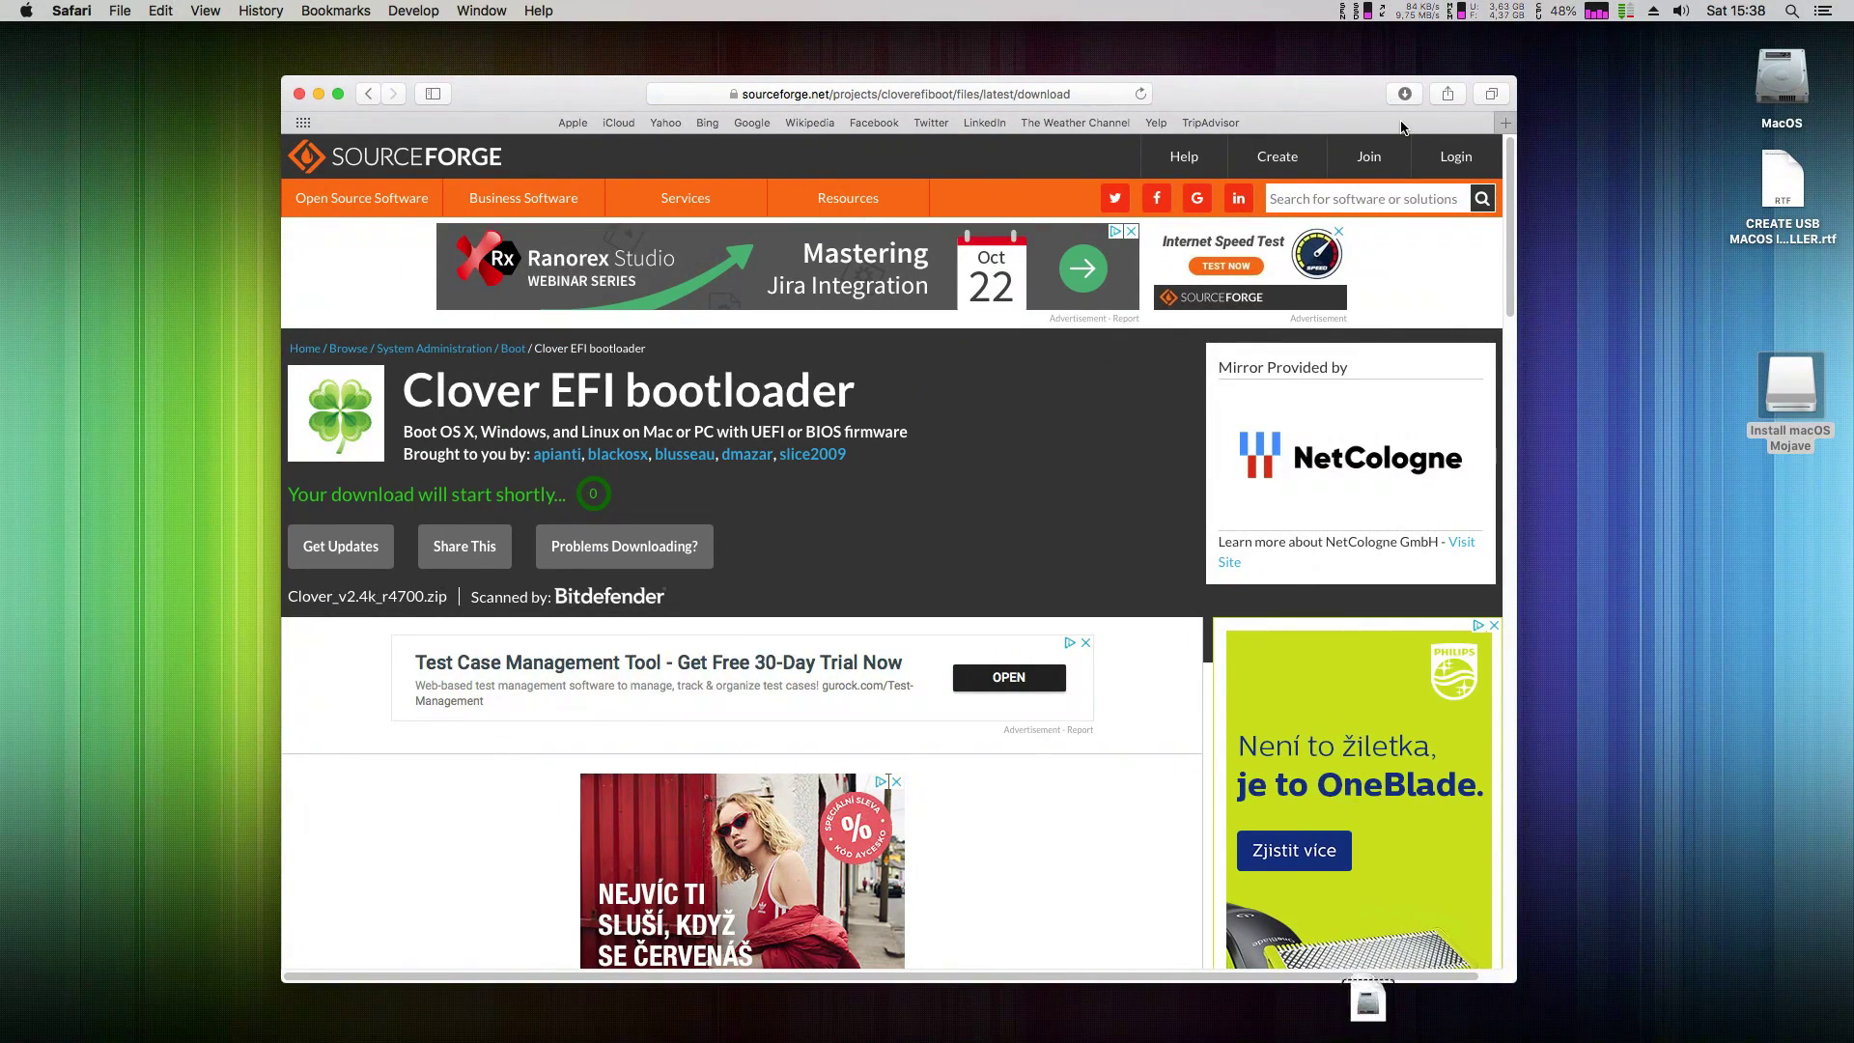
left_click(1405, 94)
Unzip Clover_v2.4k_r4700.zip, open the extracted folder, and quit Safari
double_click(1287, 173)
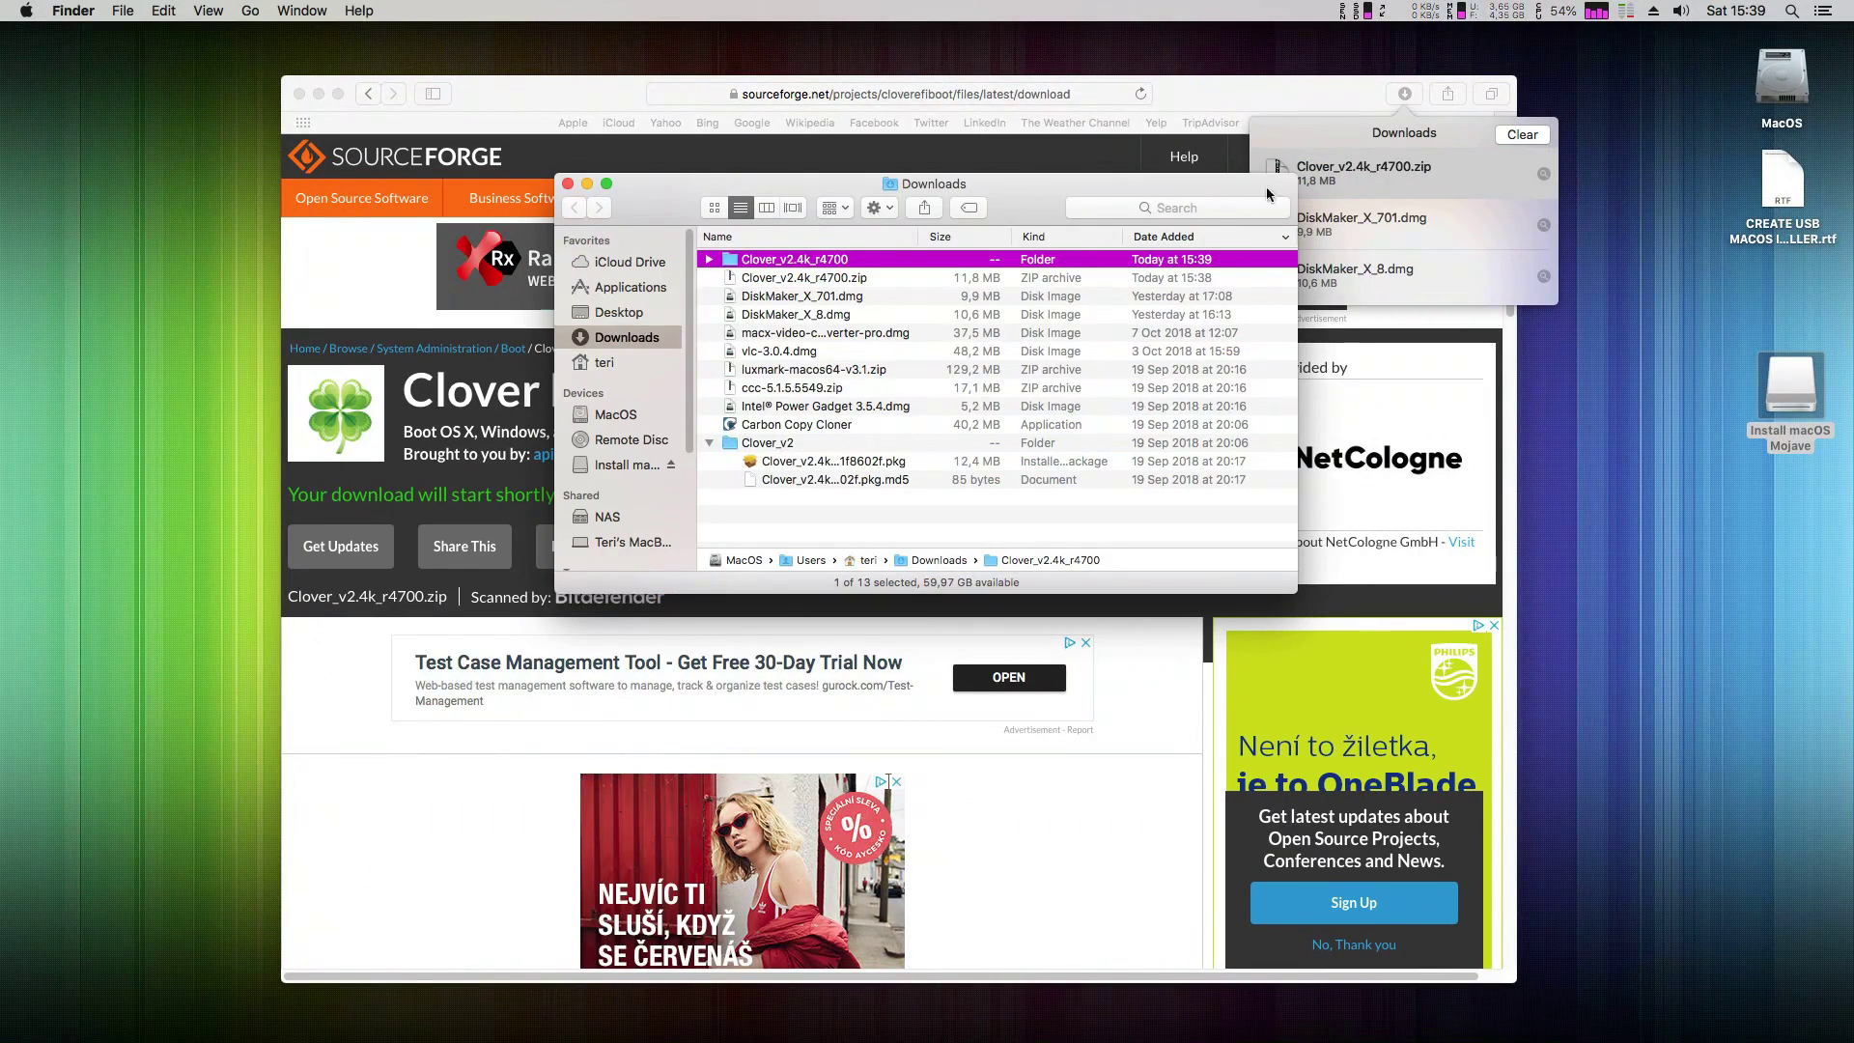
double_click(820, 260)
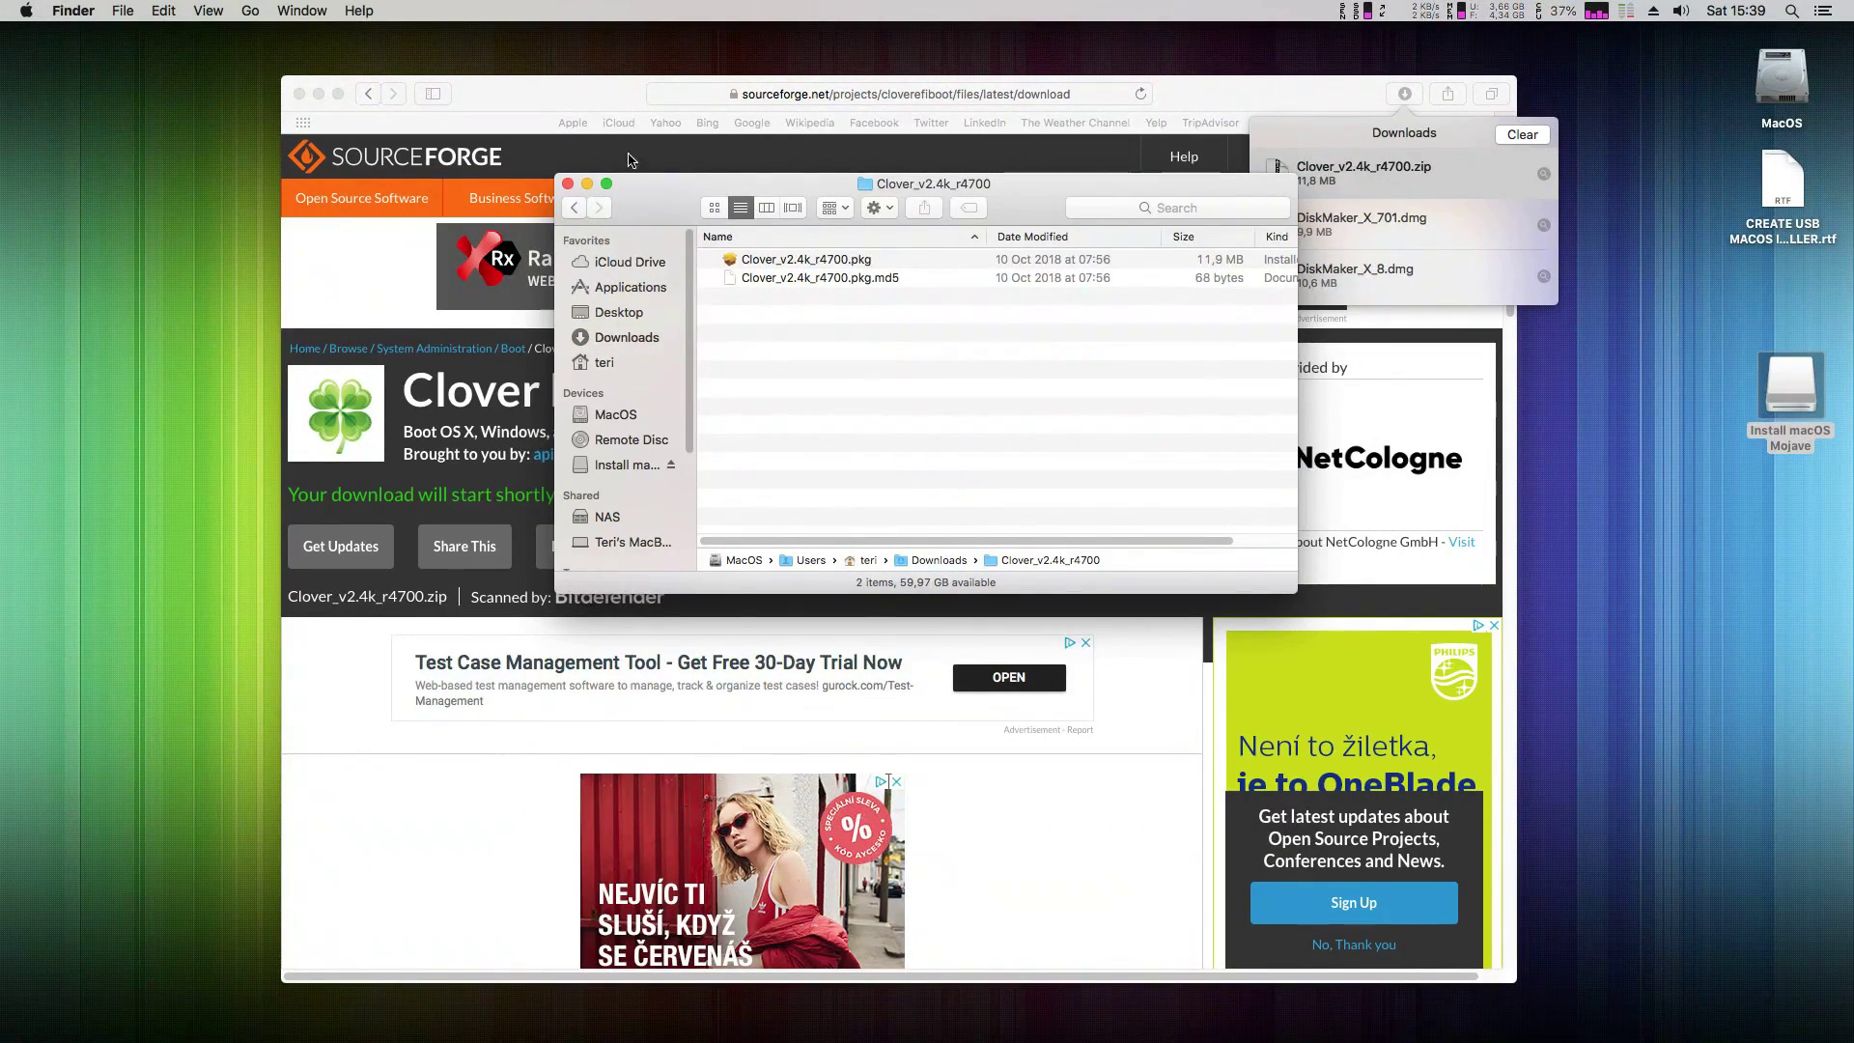
left_click(582, 101)
key("super+q")
Open Clover_v2.4k_r4700.pkg via right-click Open, bypassing the unidentified-developer block
double_click(846, 258)
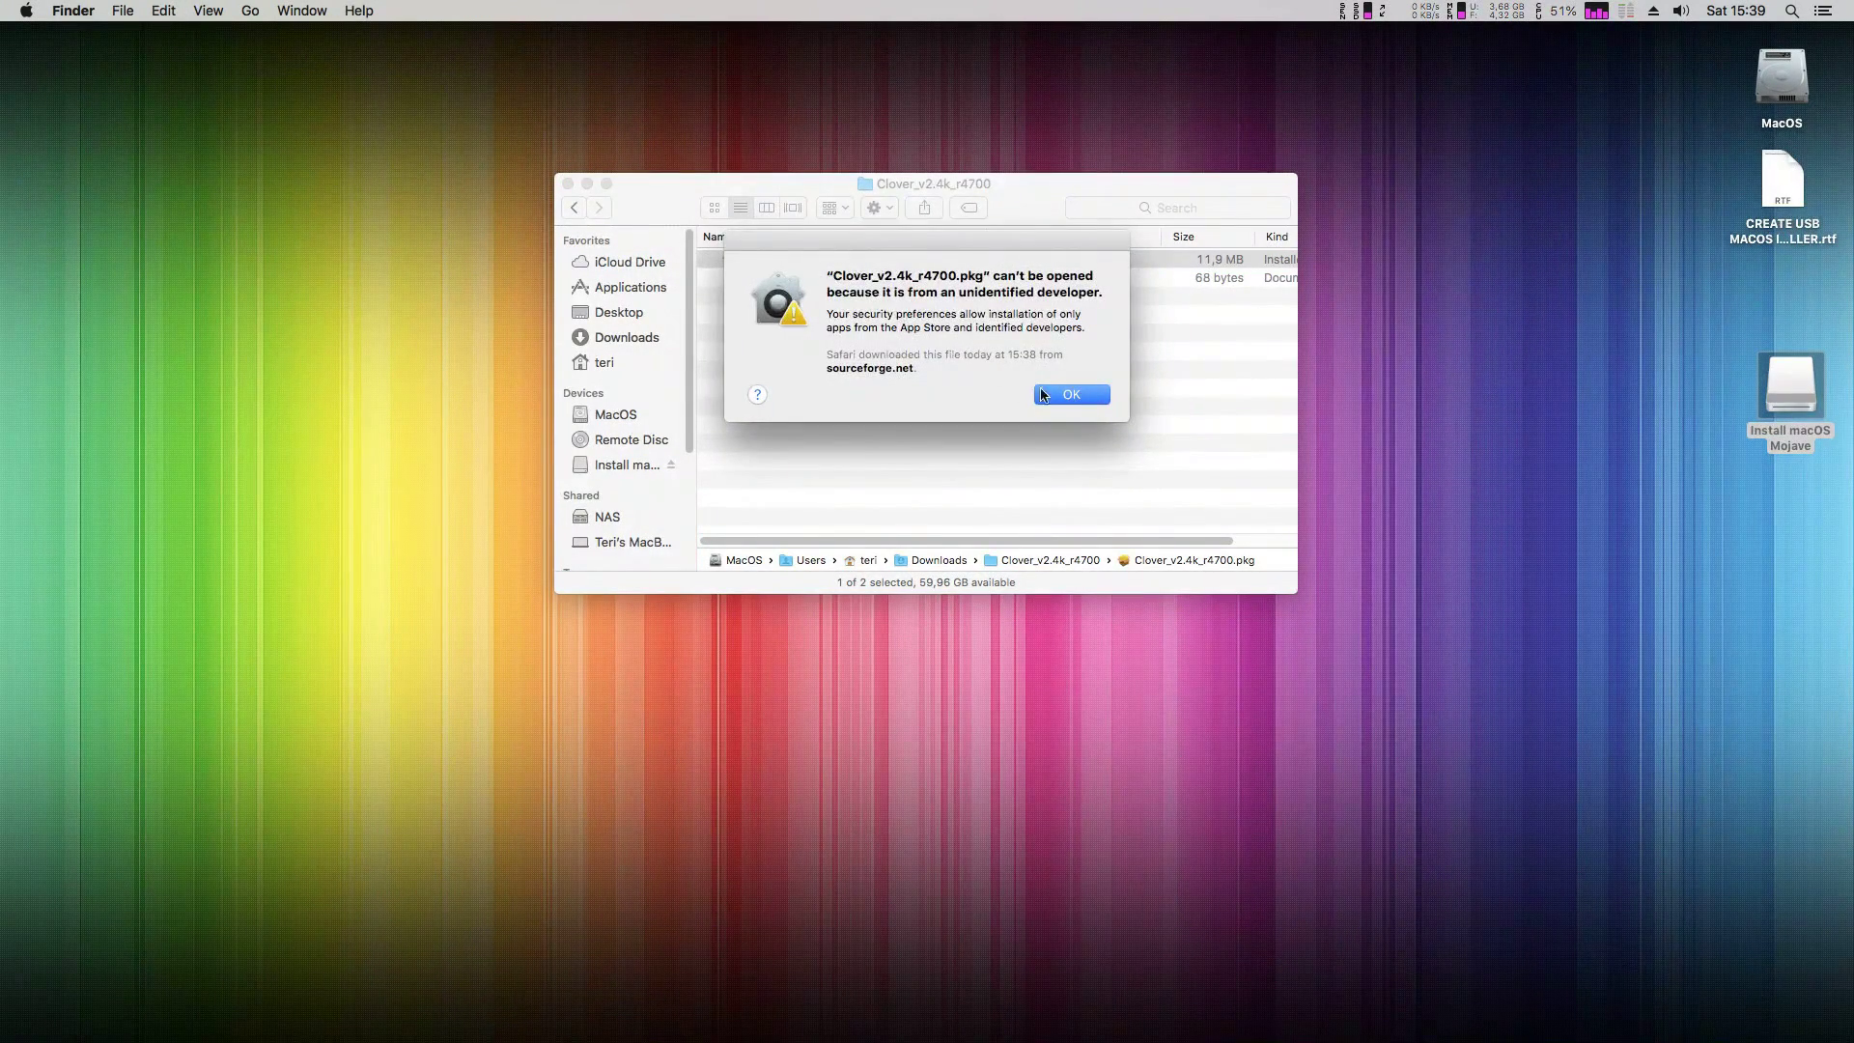
left_click(1072, 393)
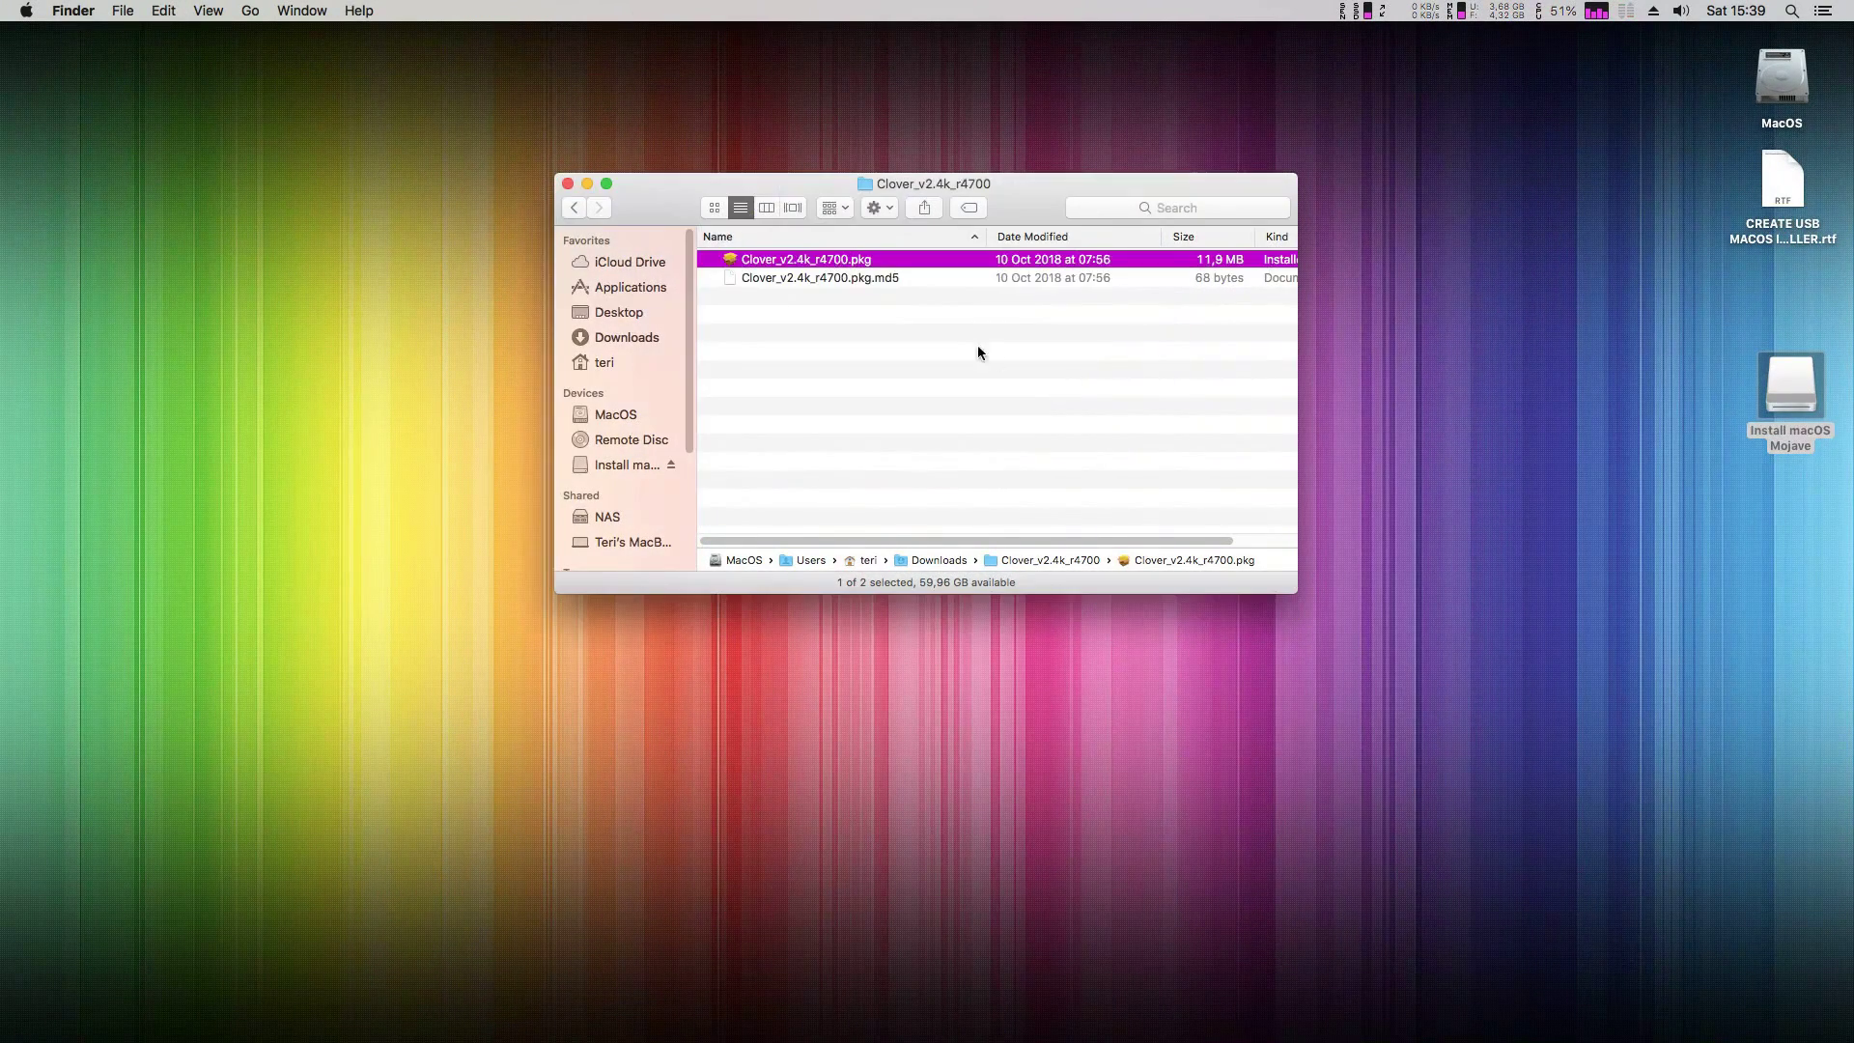
right_click(817, 261)
left_click(890, 269)
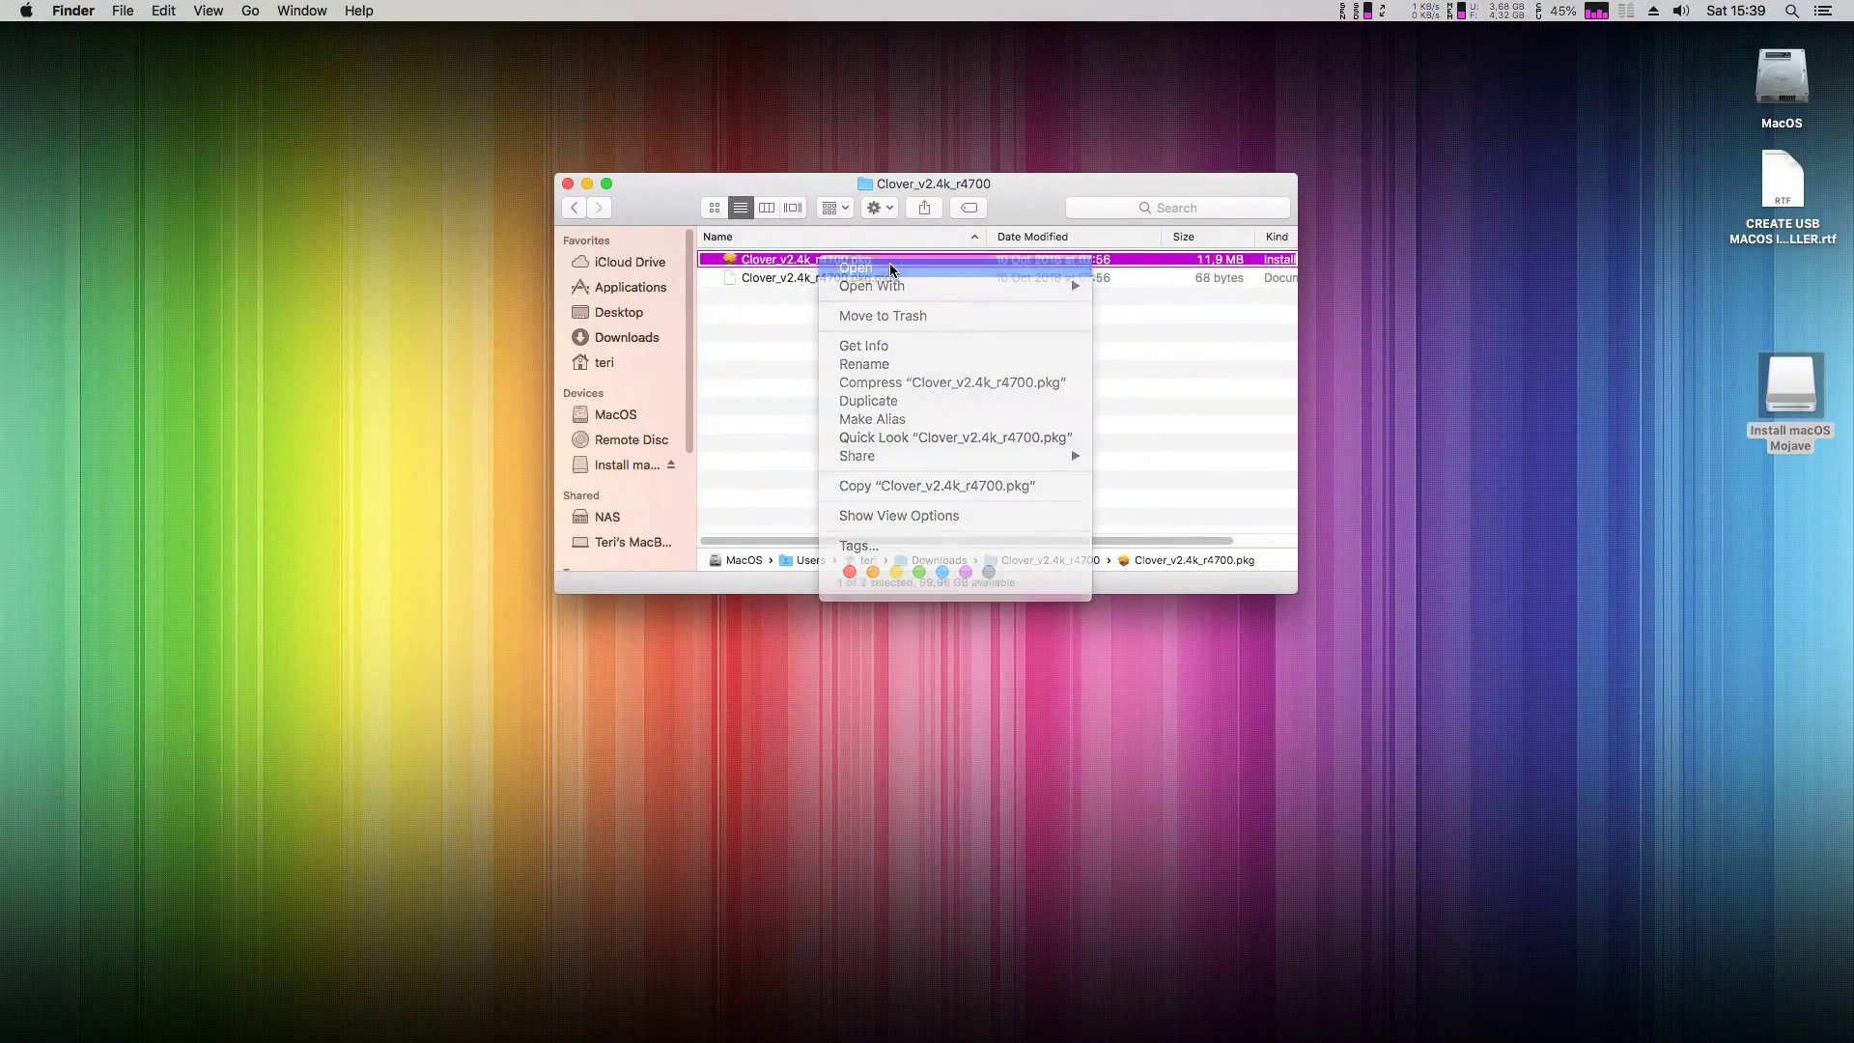
left_click(986, 406)
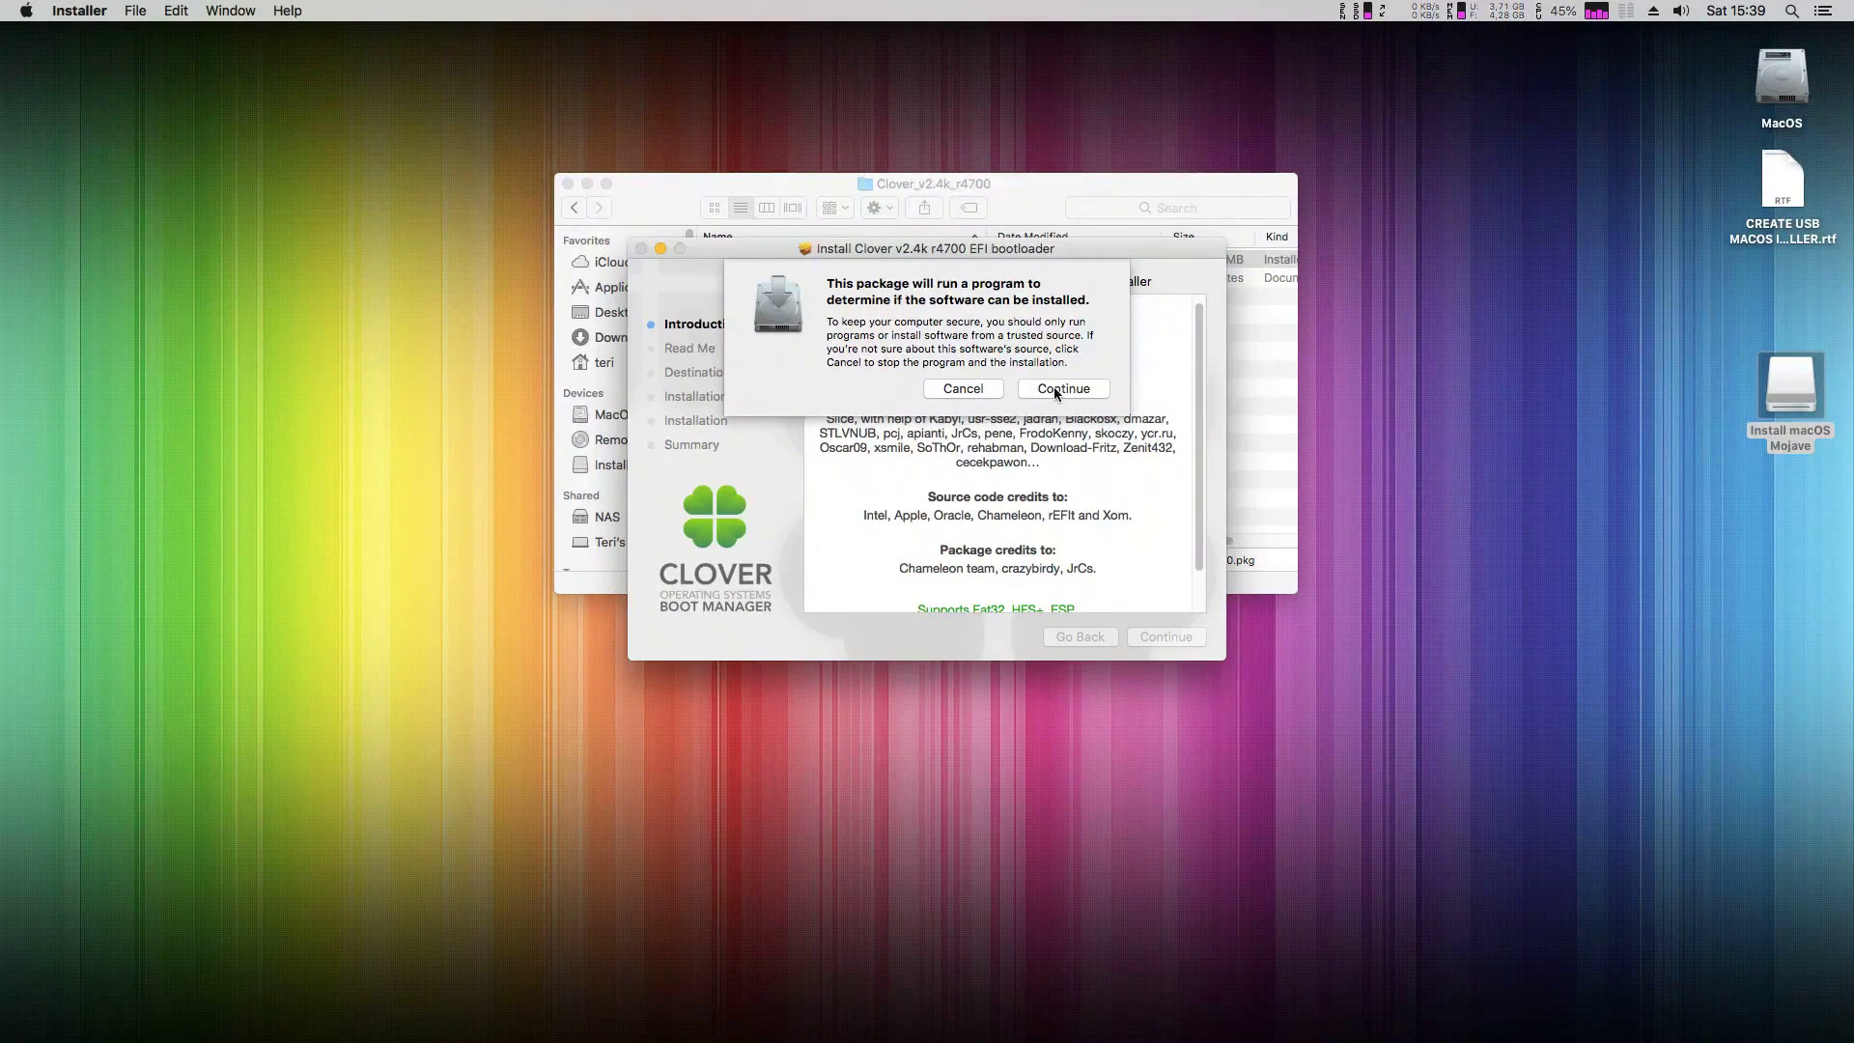
Allow the compatibility check, pass Introduction and Read Me, and set the install destination to Install macOS Mojave
left_click(1074, 387)
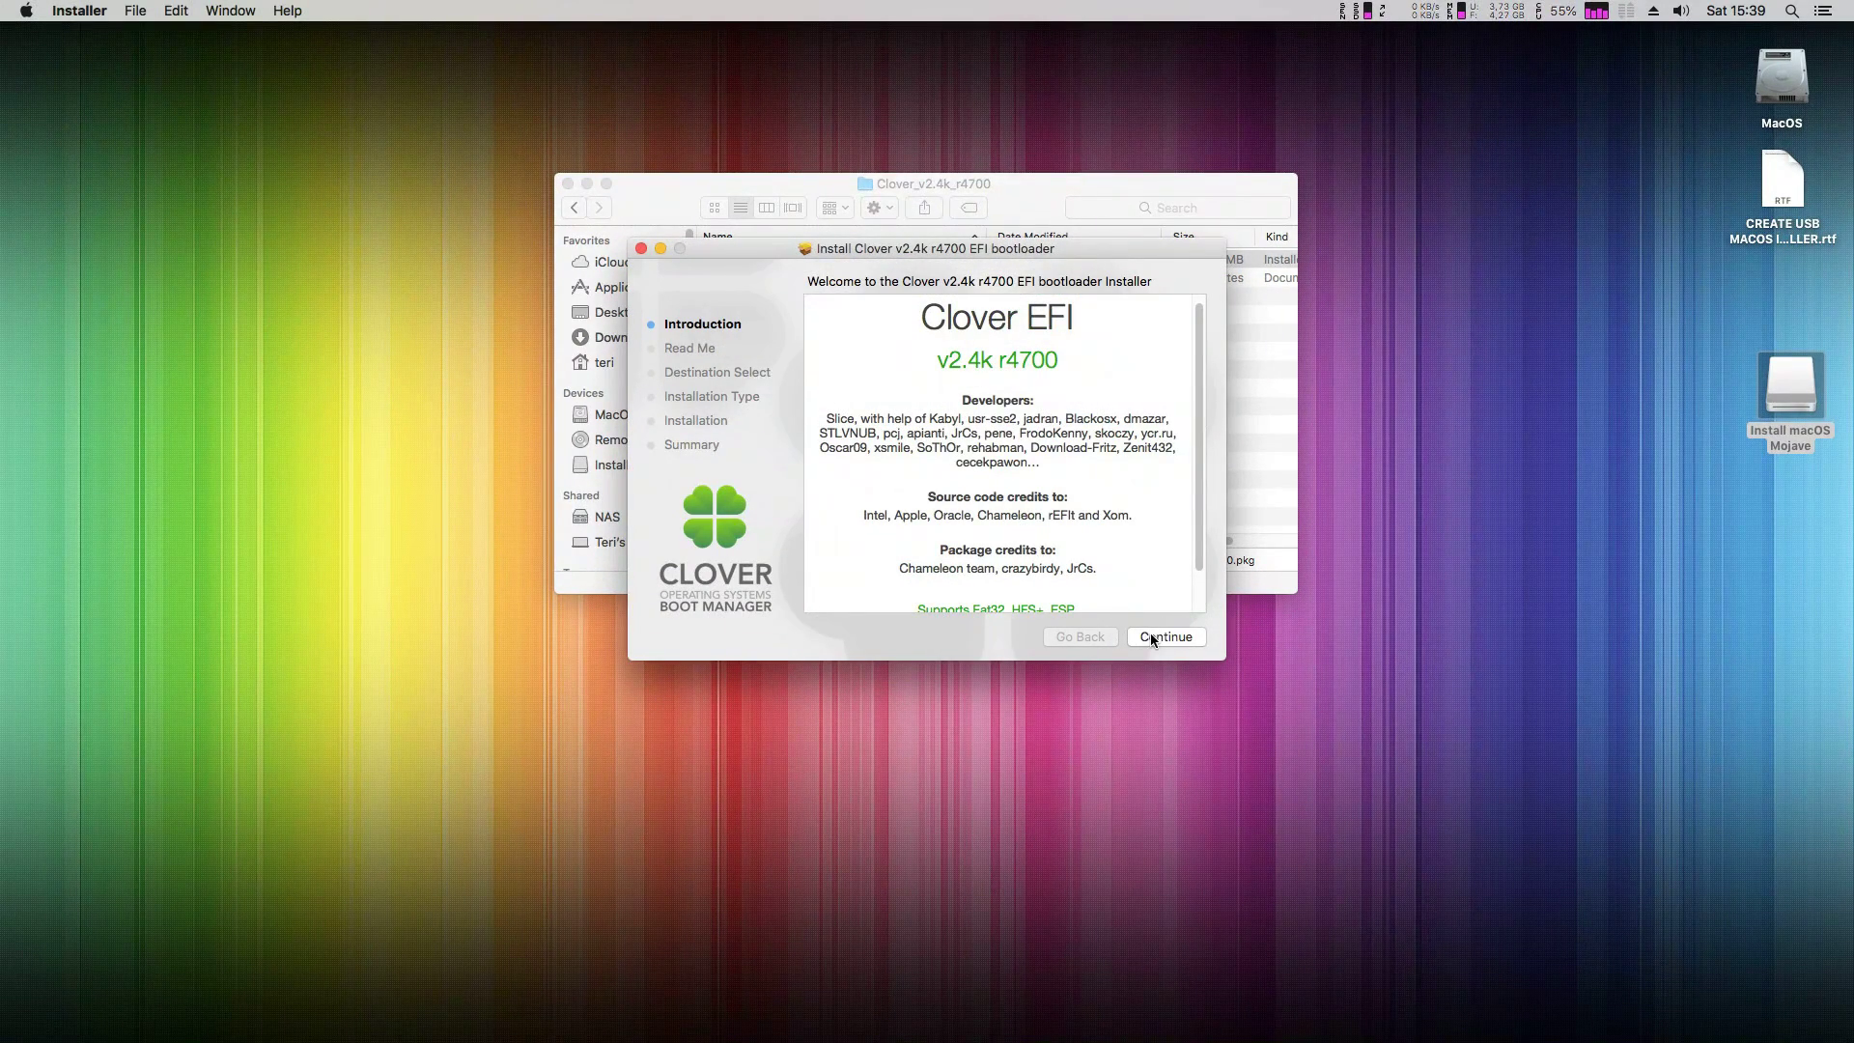
left_click(1185, 636)
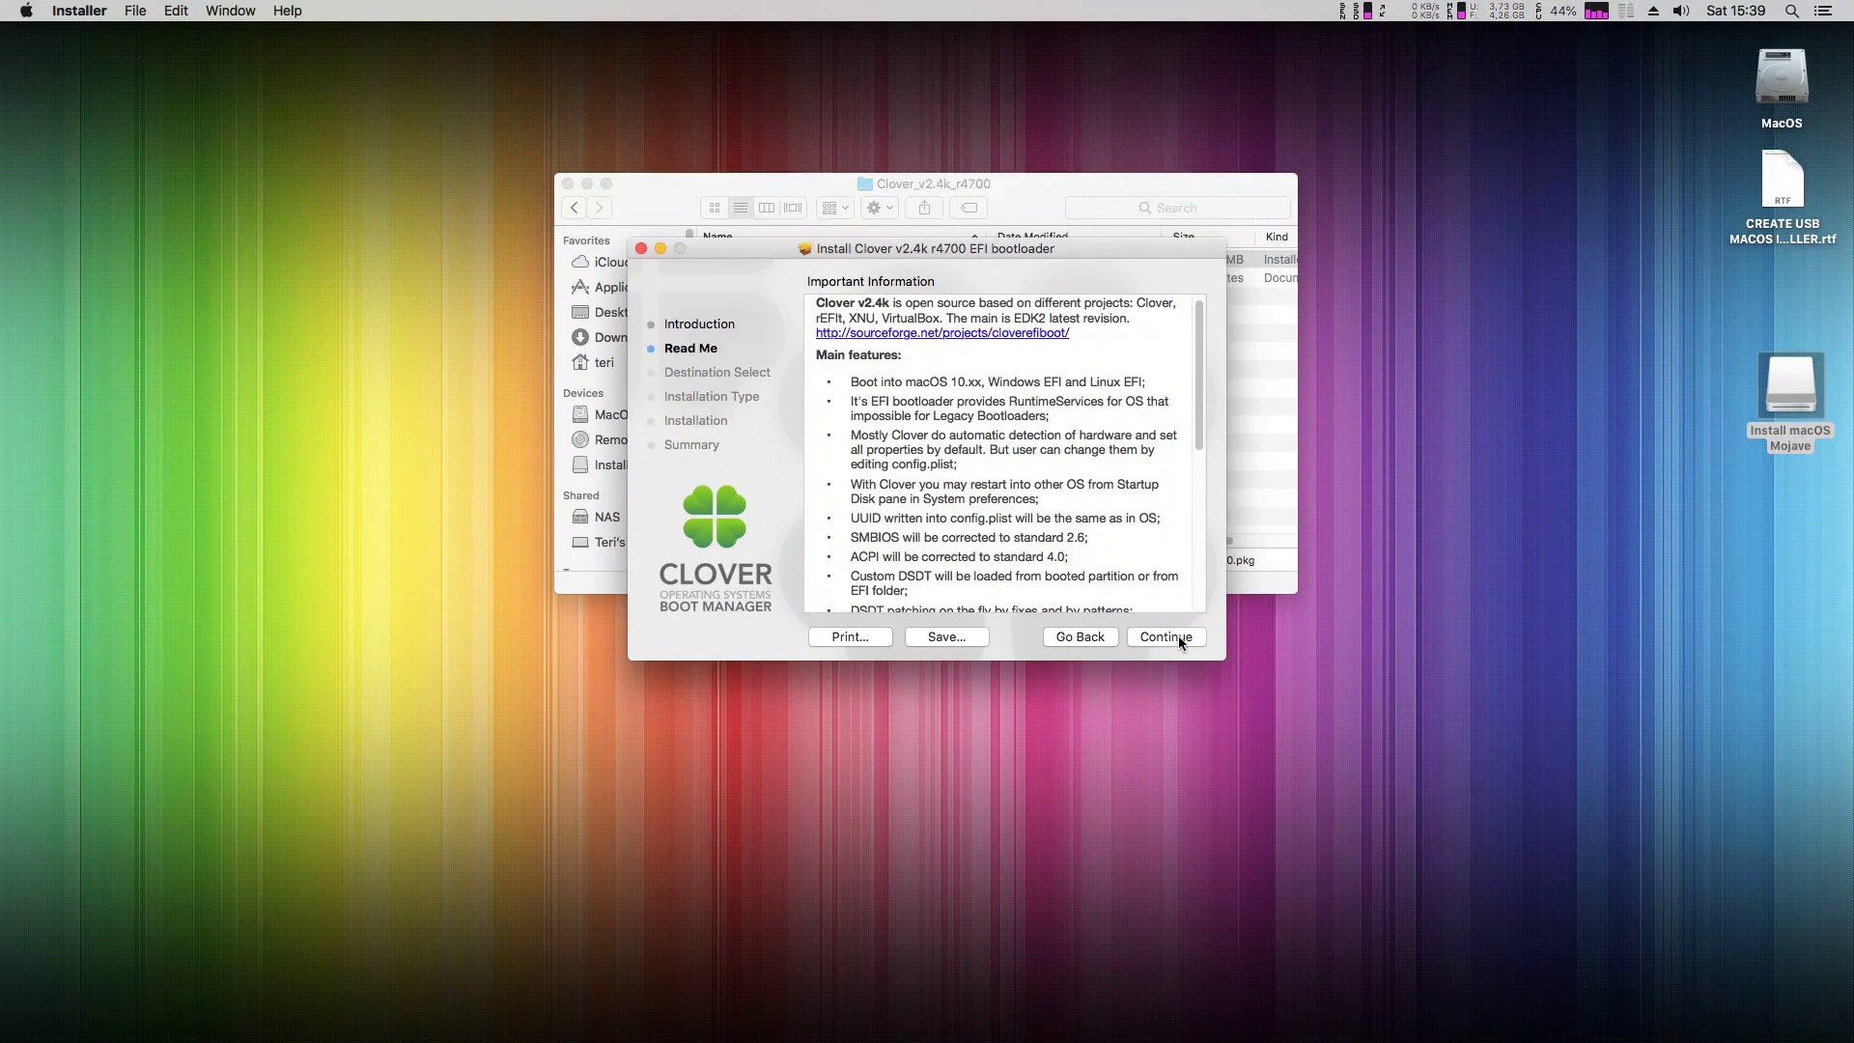
left_click(1178, 637)
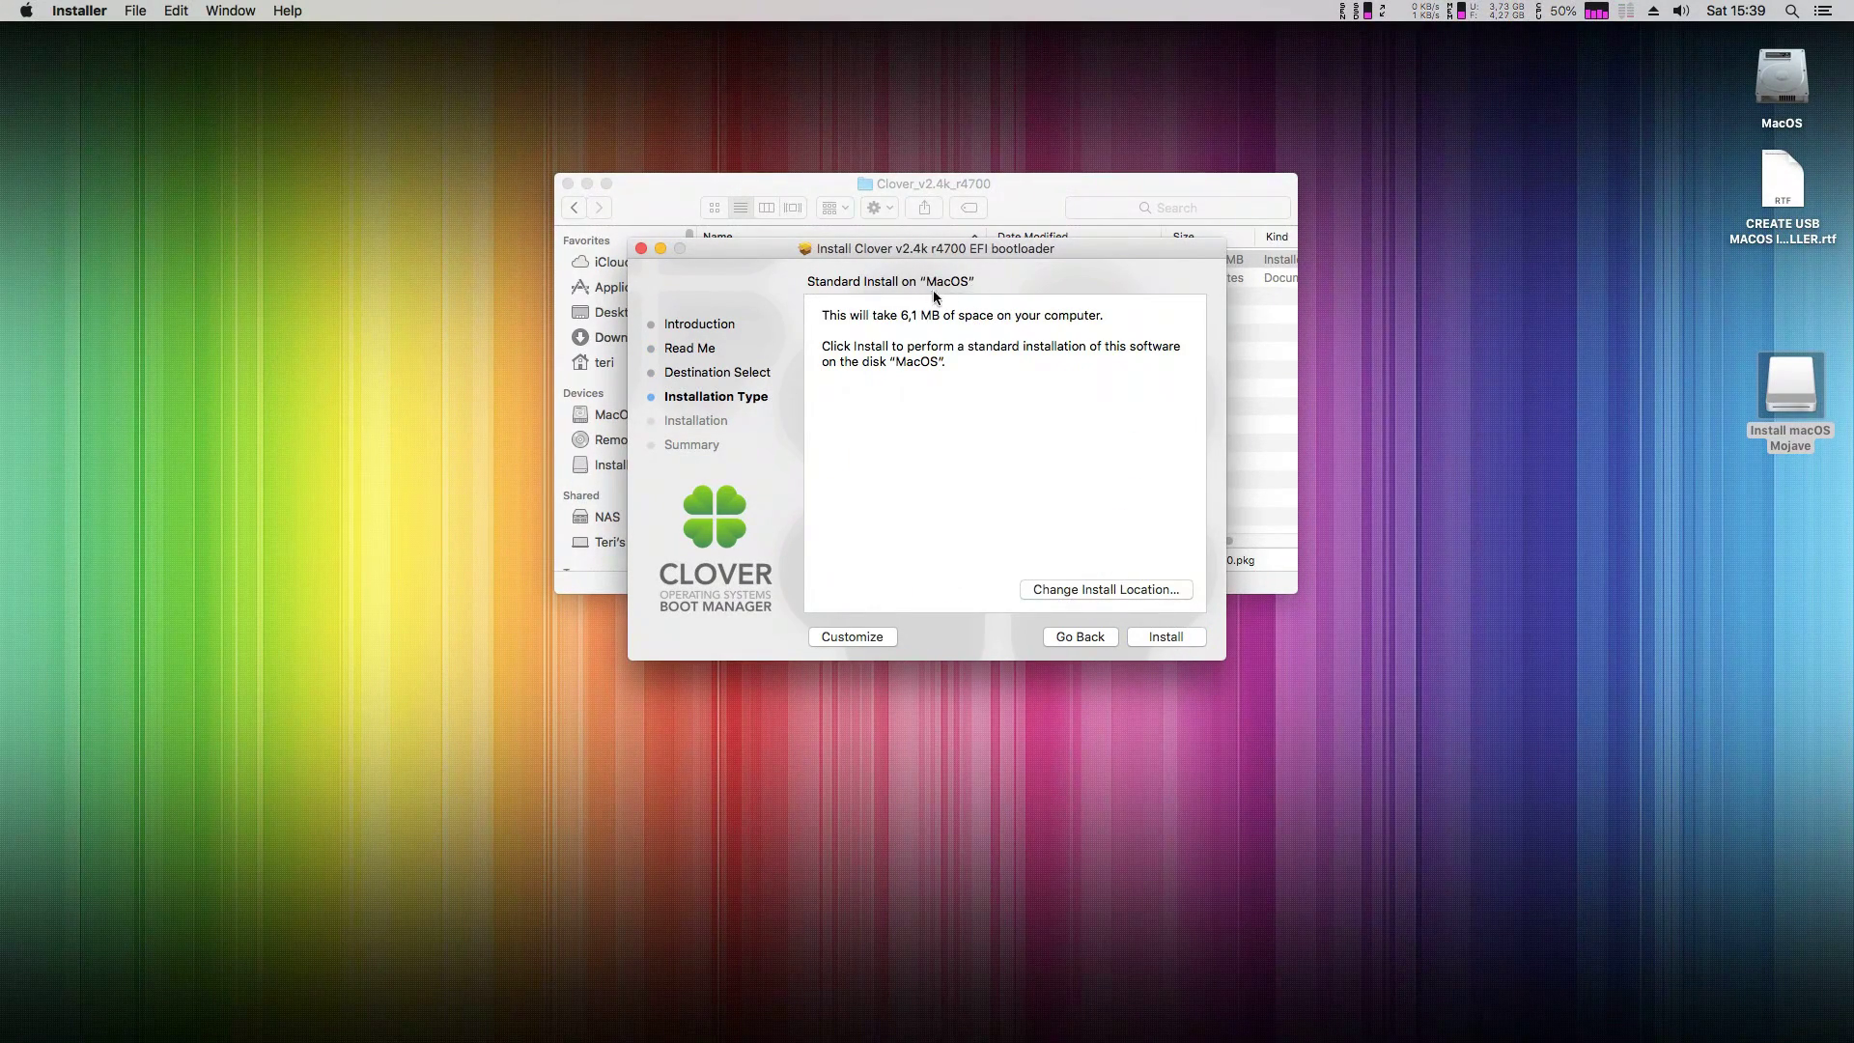
left_click(1103, 589)
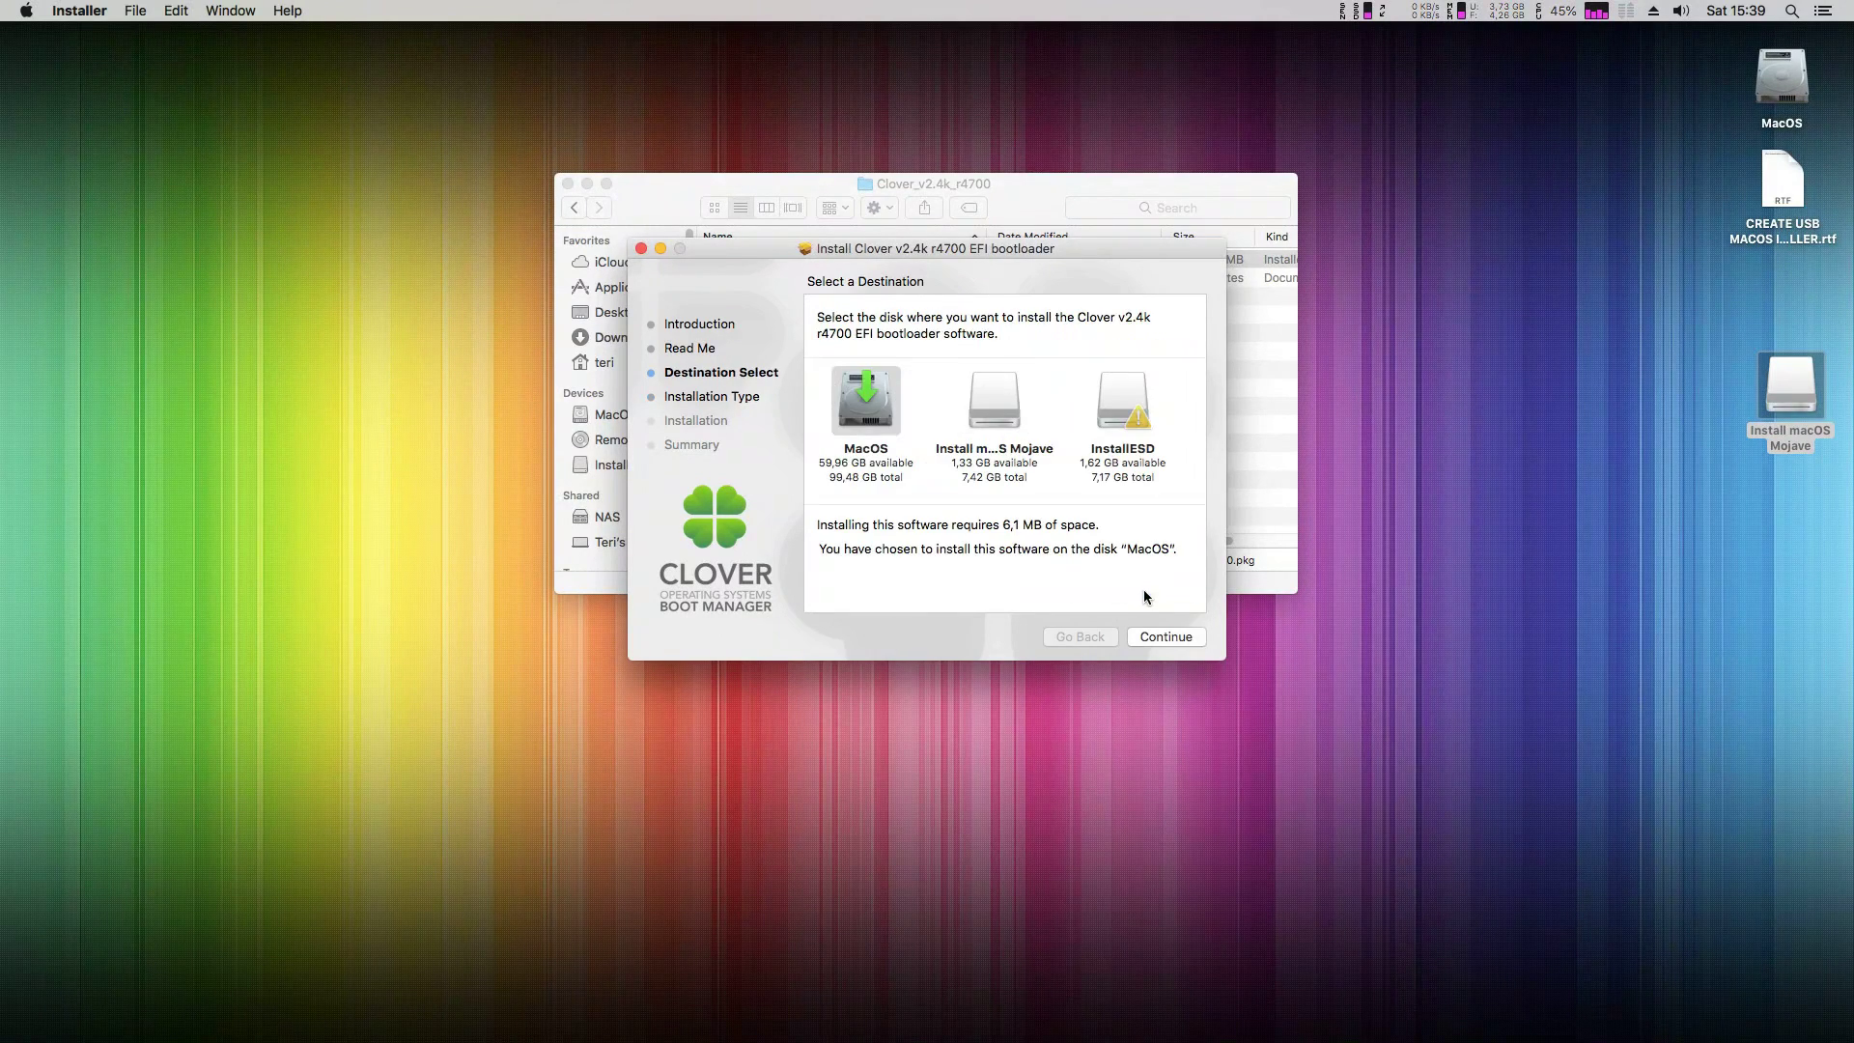
left_click(1004, 404)
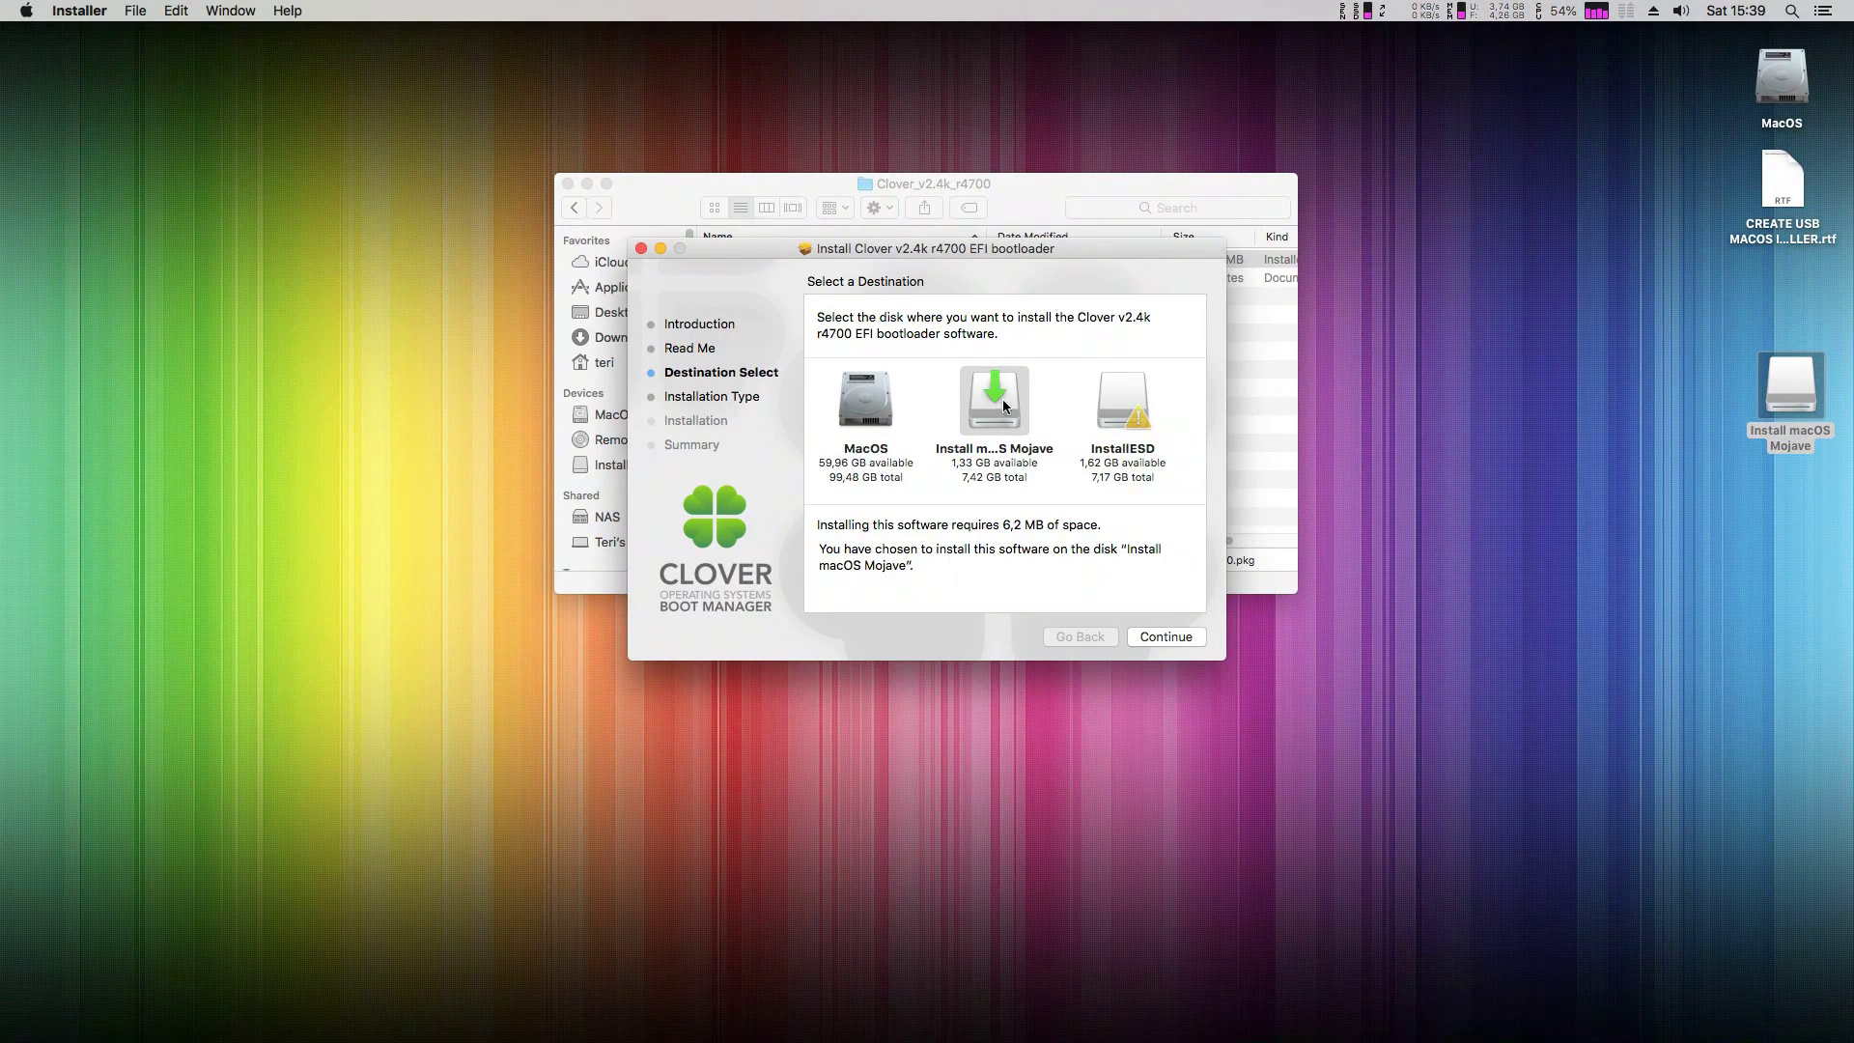
left_click(1197, 637)
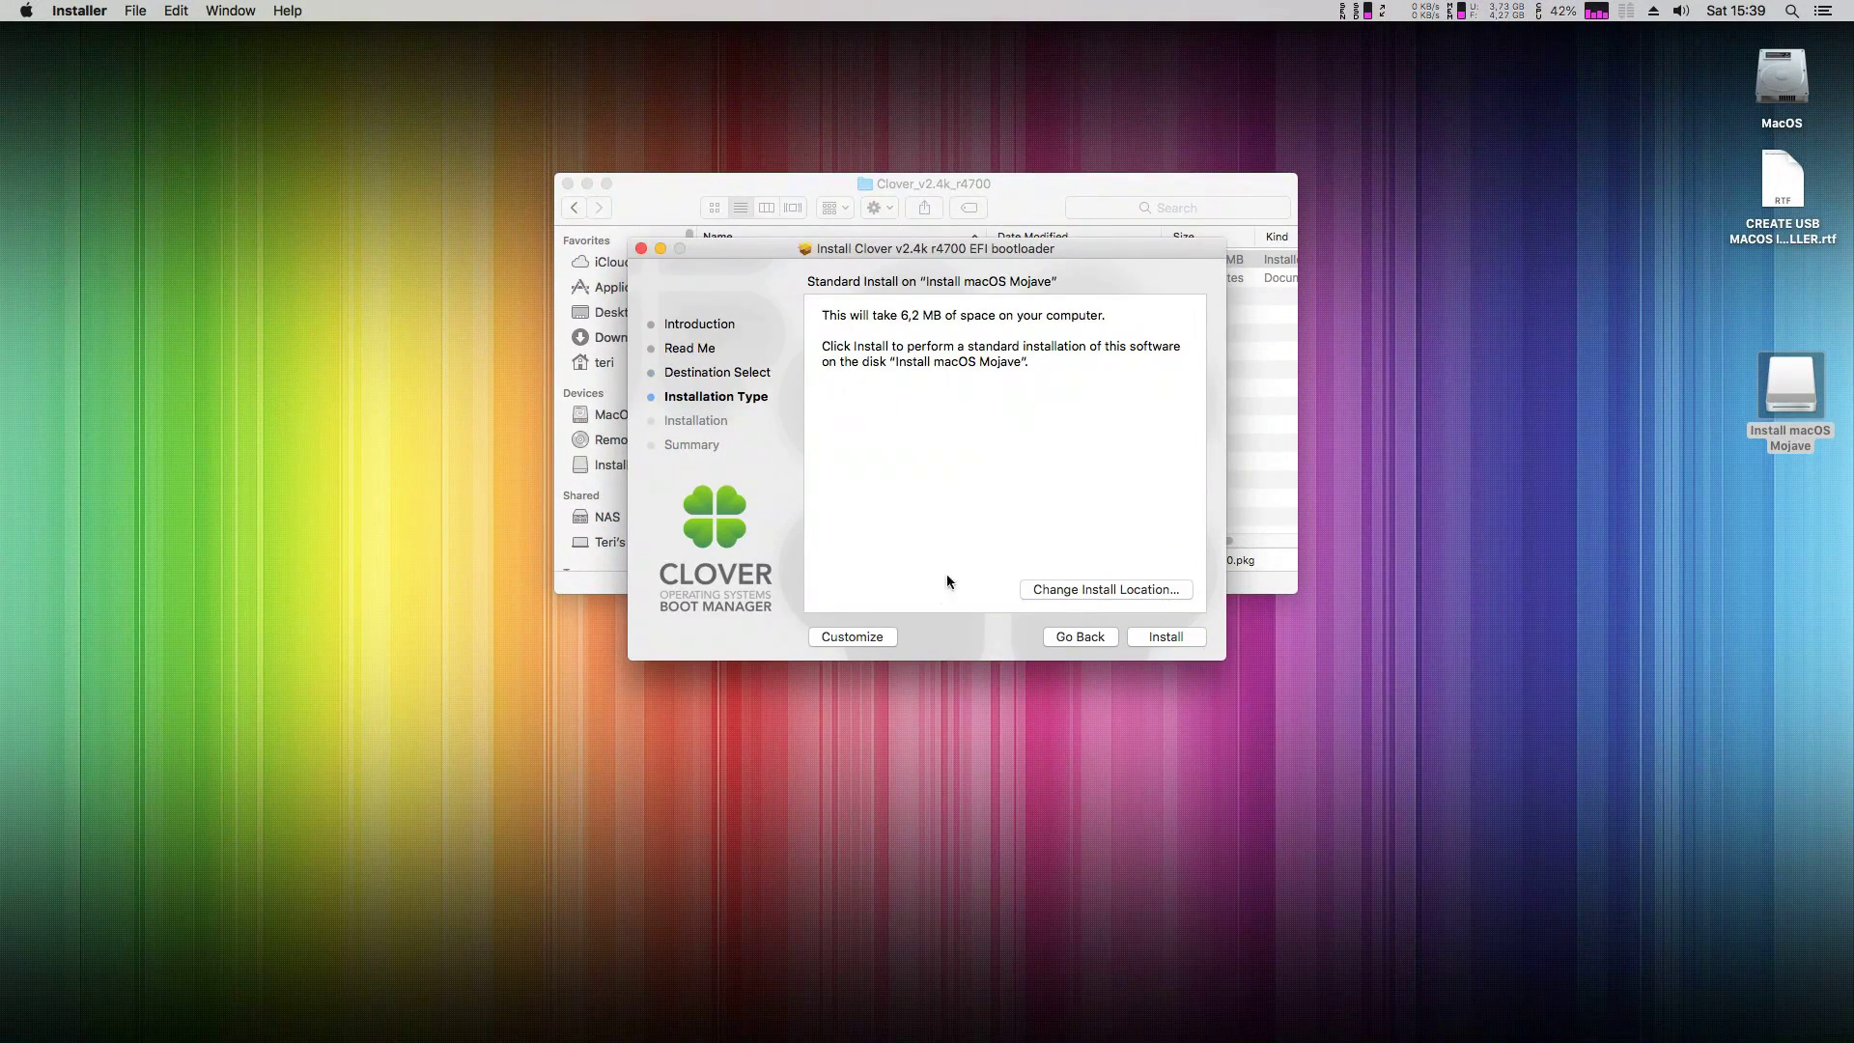
Switch to a custom install and check Clover for UEFI booting only
left_click(846, 638)
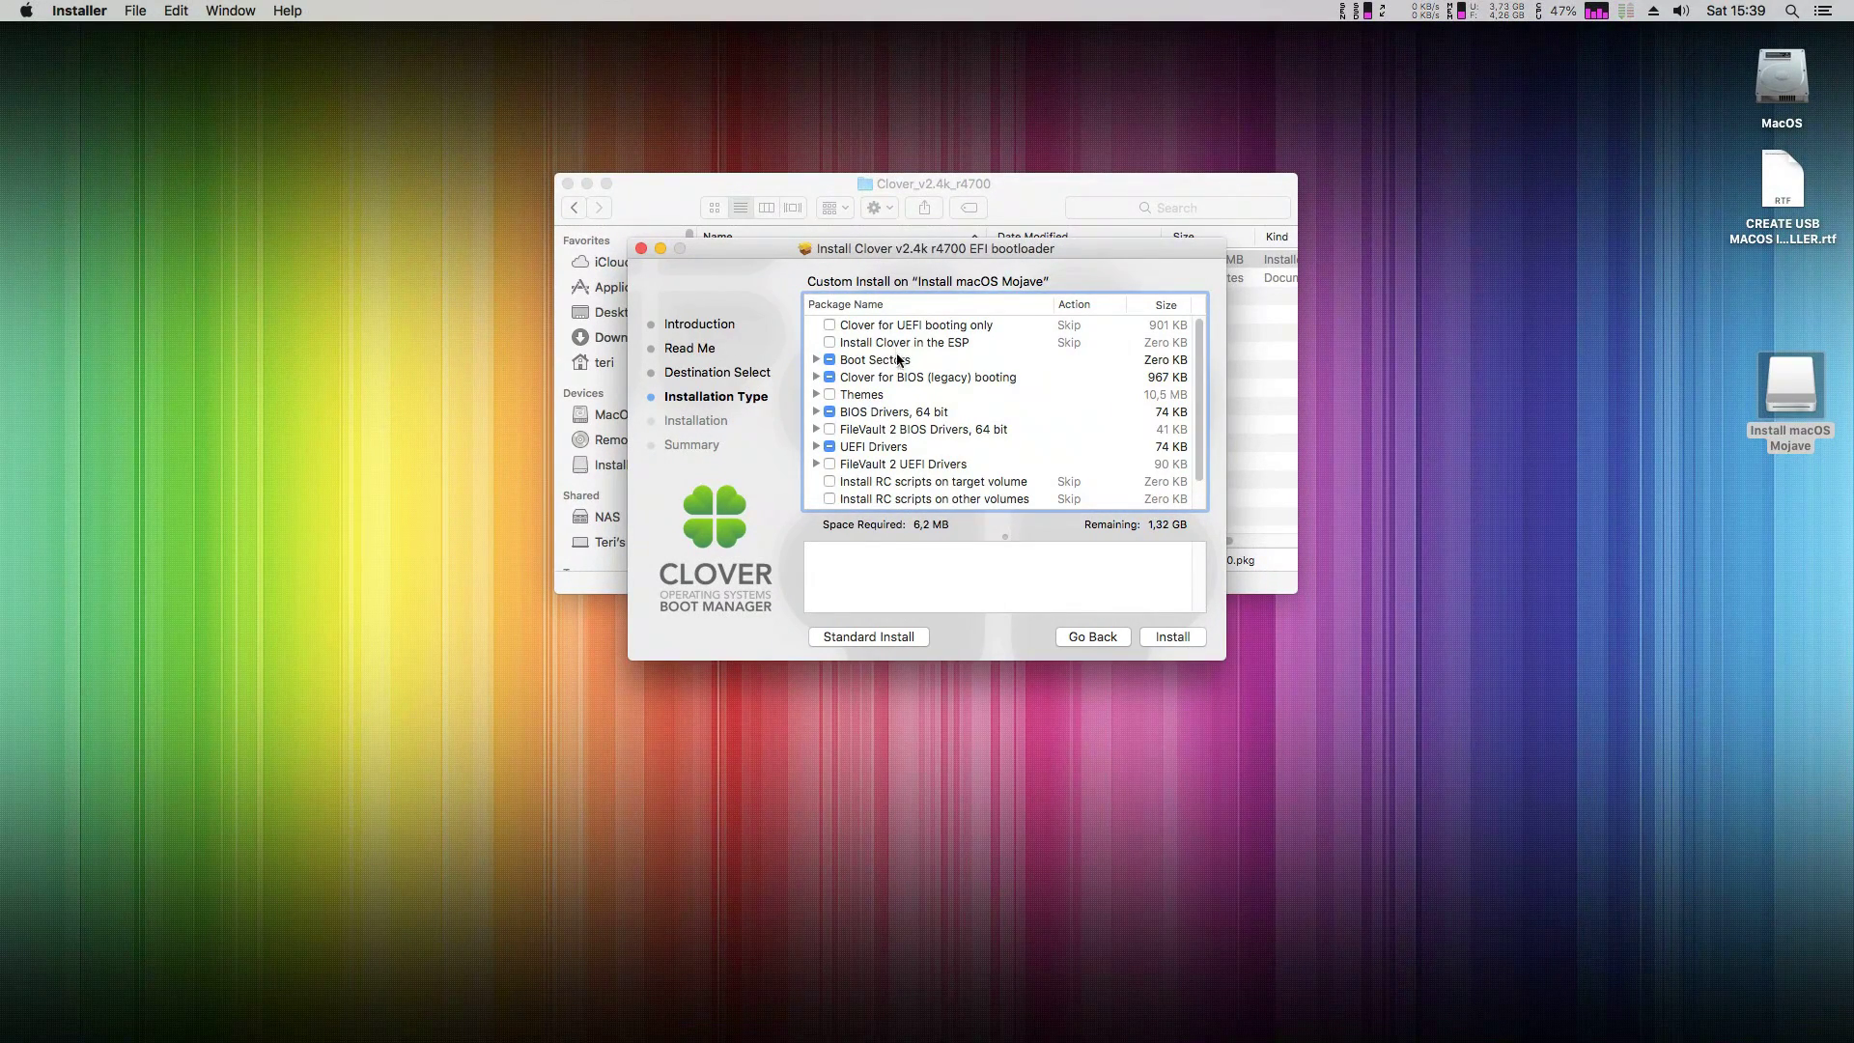
left_click(830, 326)
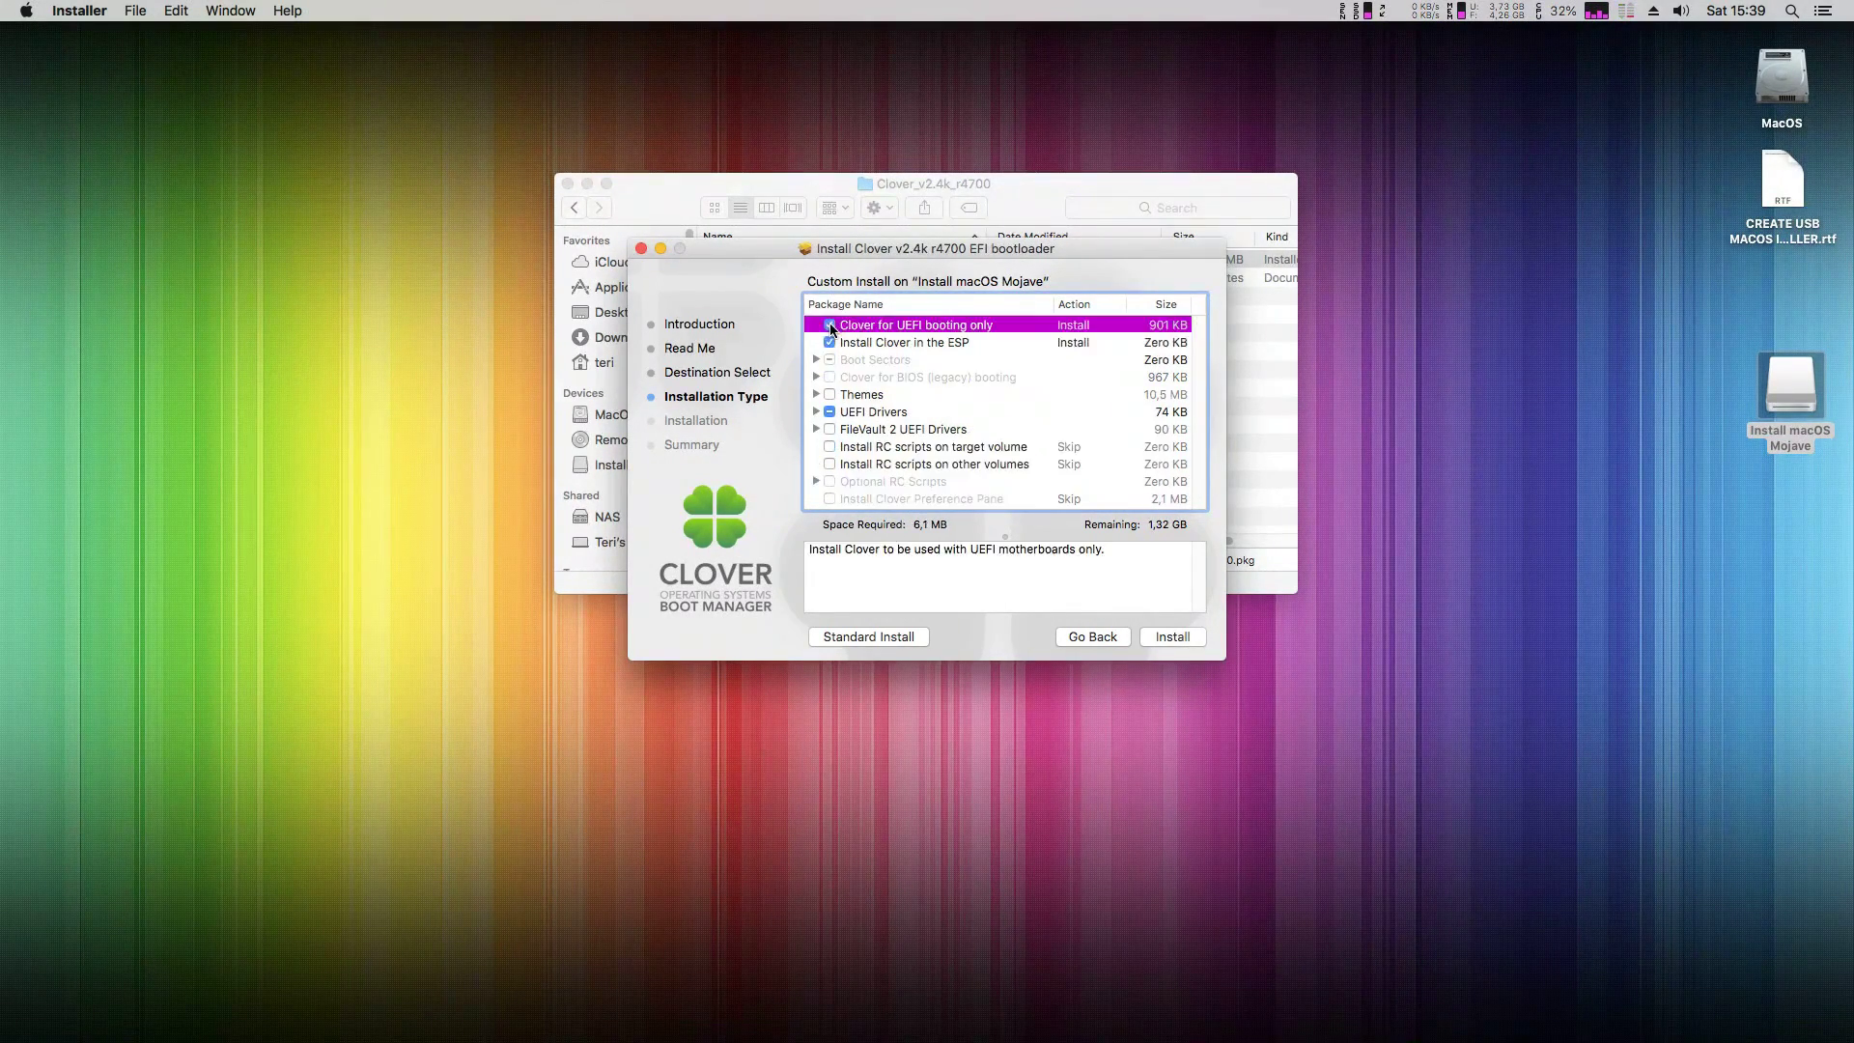
left_click(567, 184)
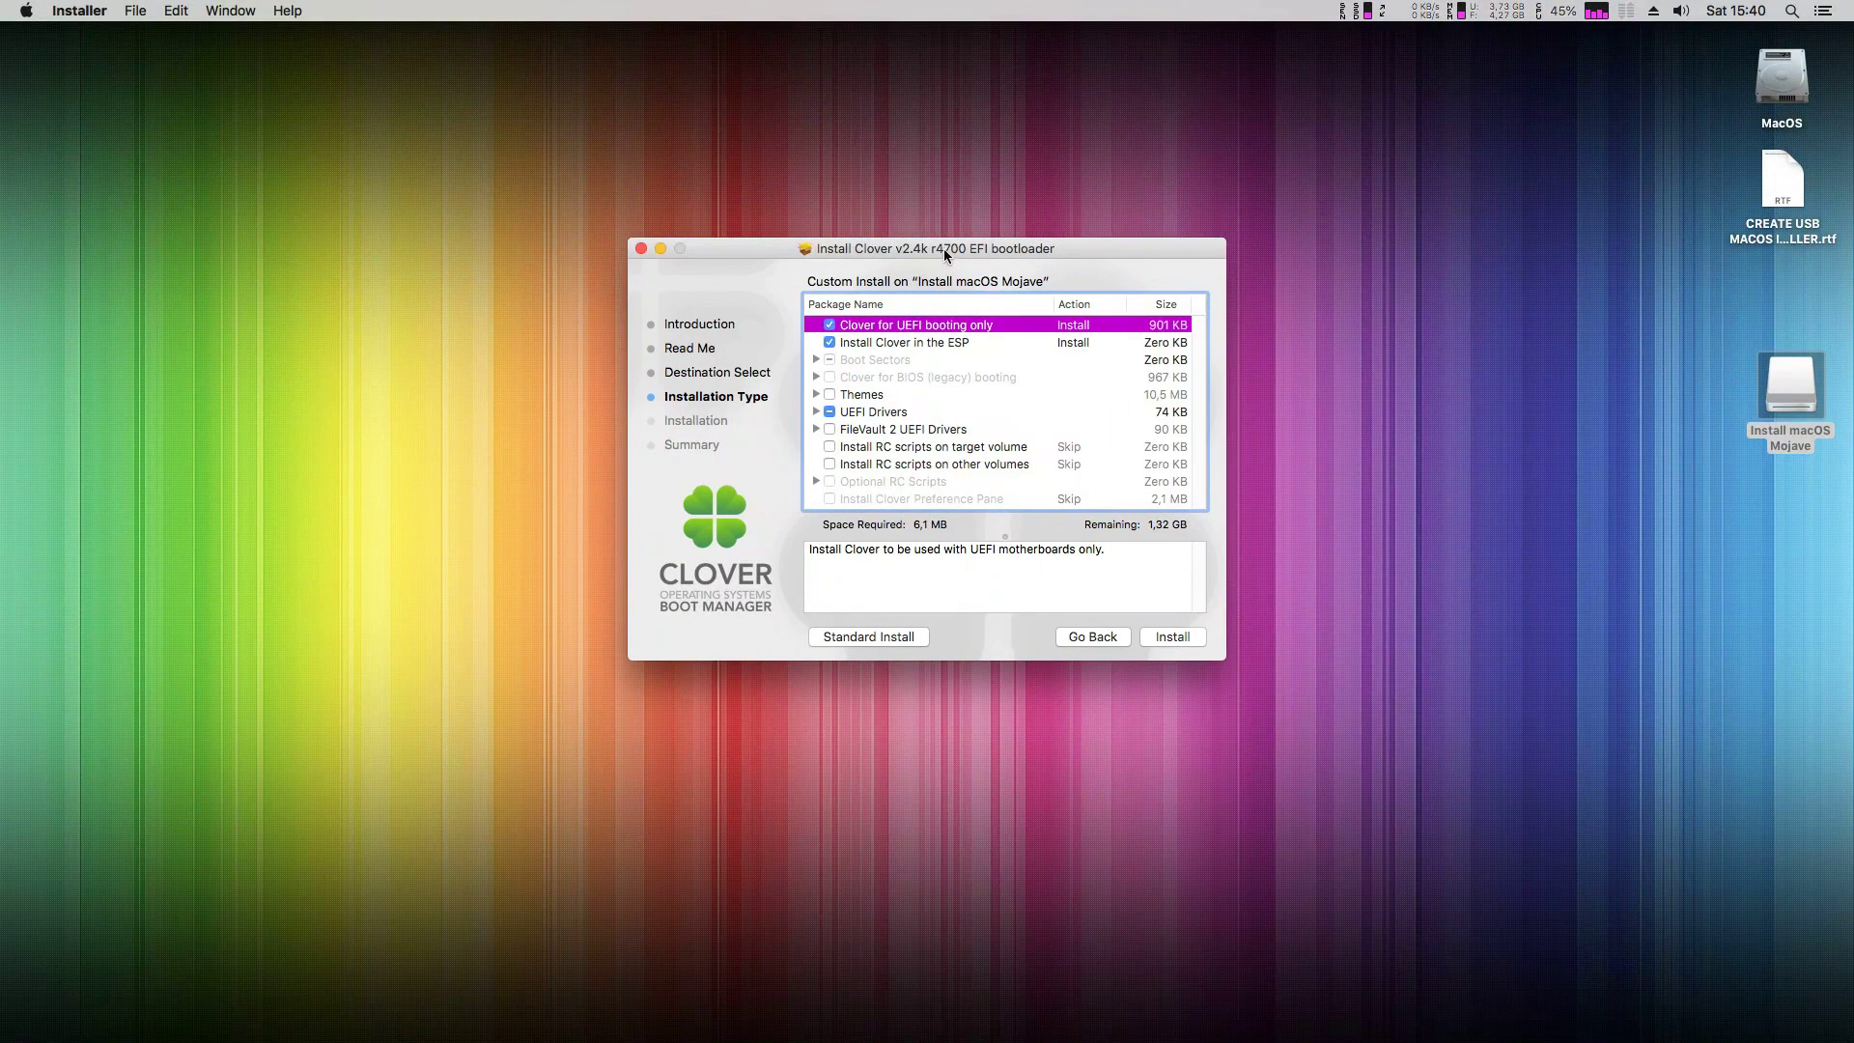
left_click_drag(938, 247, 936, 234)
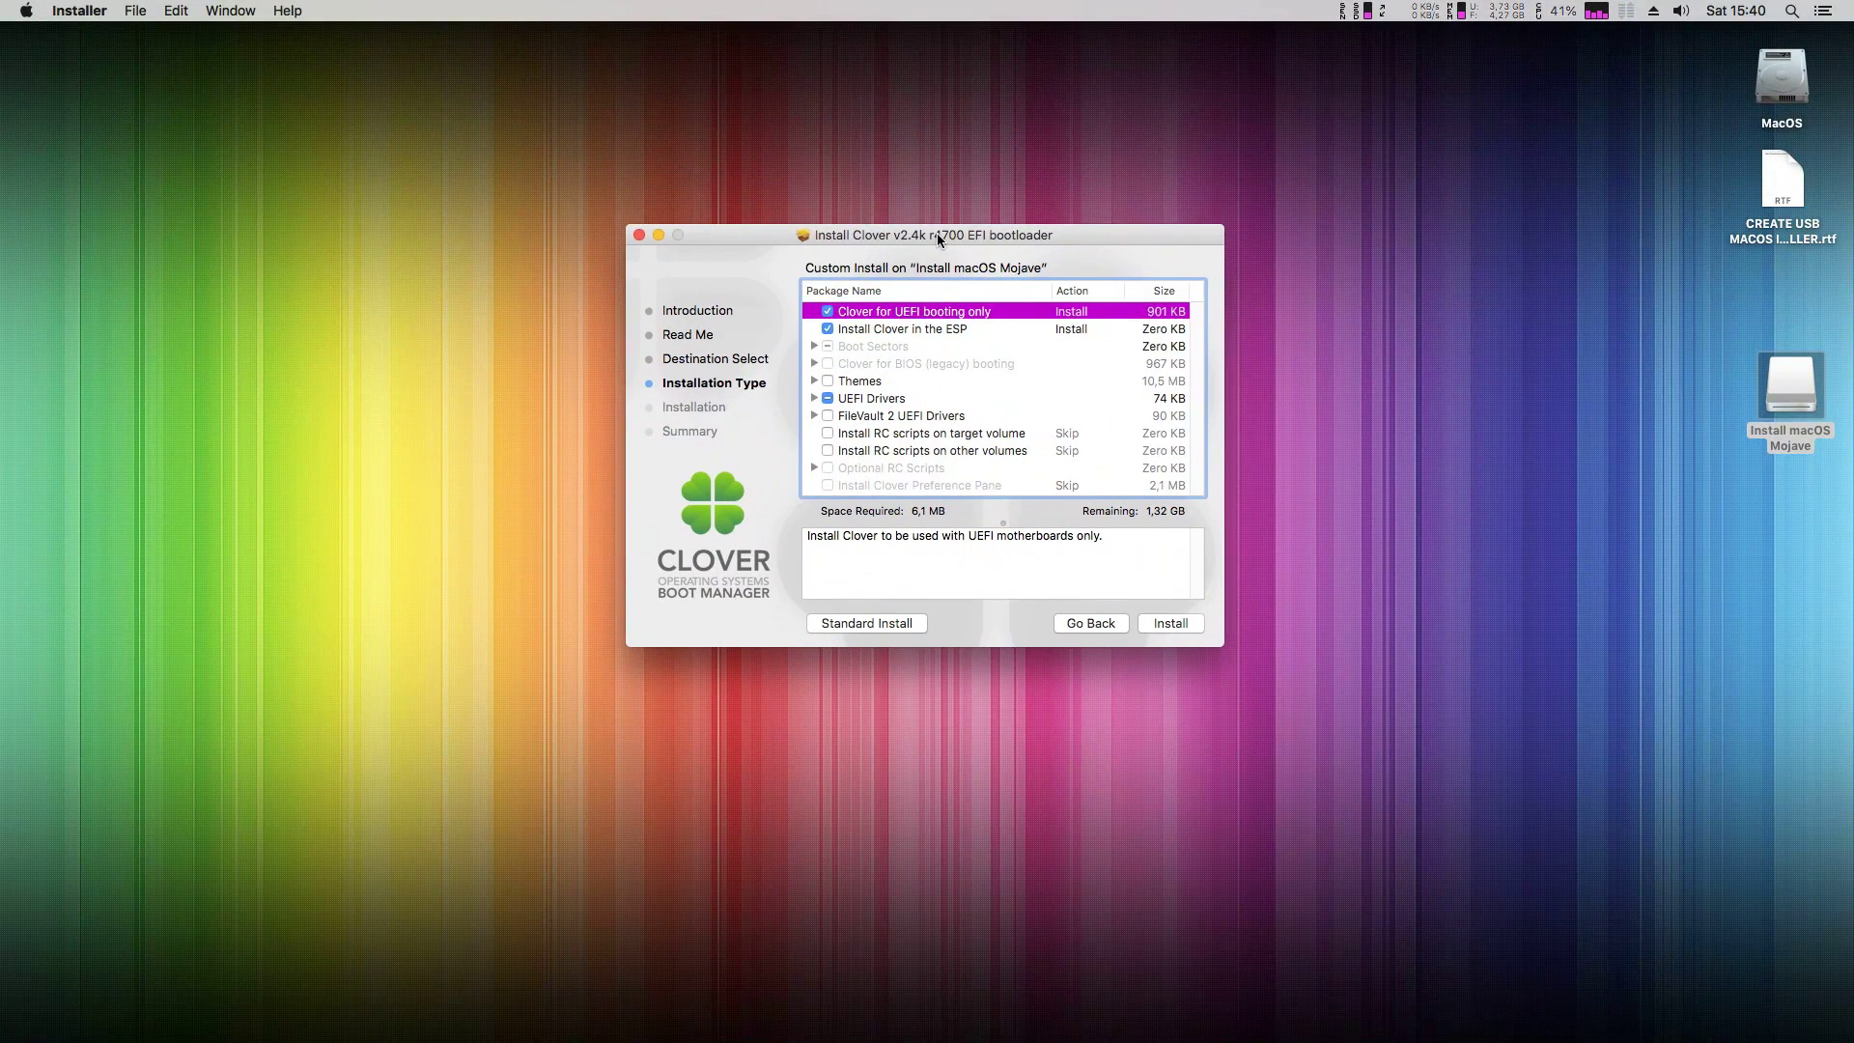
Under UEFI Drivers, check ApfsDriverLoader-64 and review the OsxAptioFix driver descriptions
left_click(815, 397)
left_click_drag(1199, 321, 1198, 368)
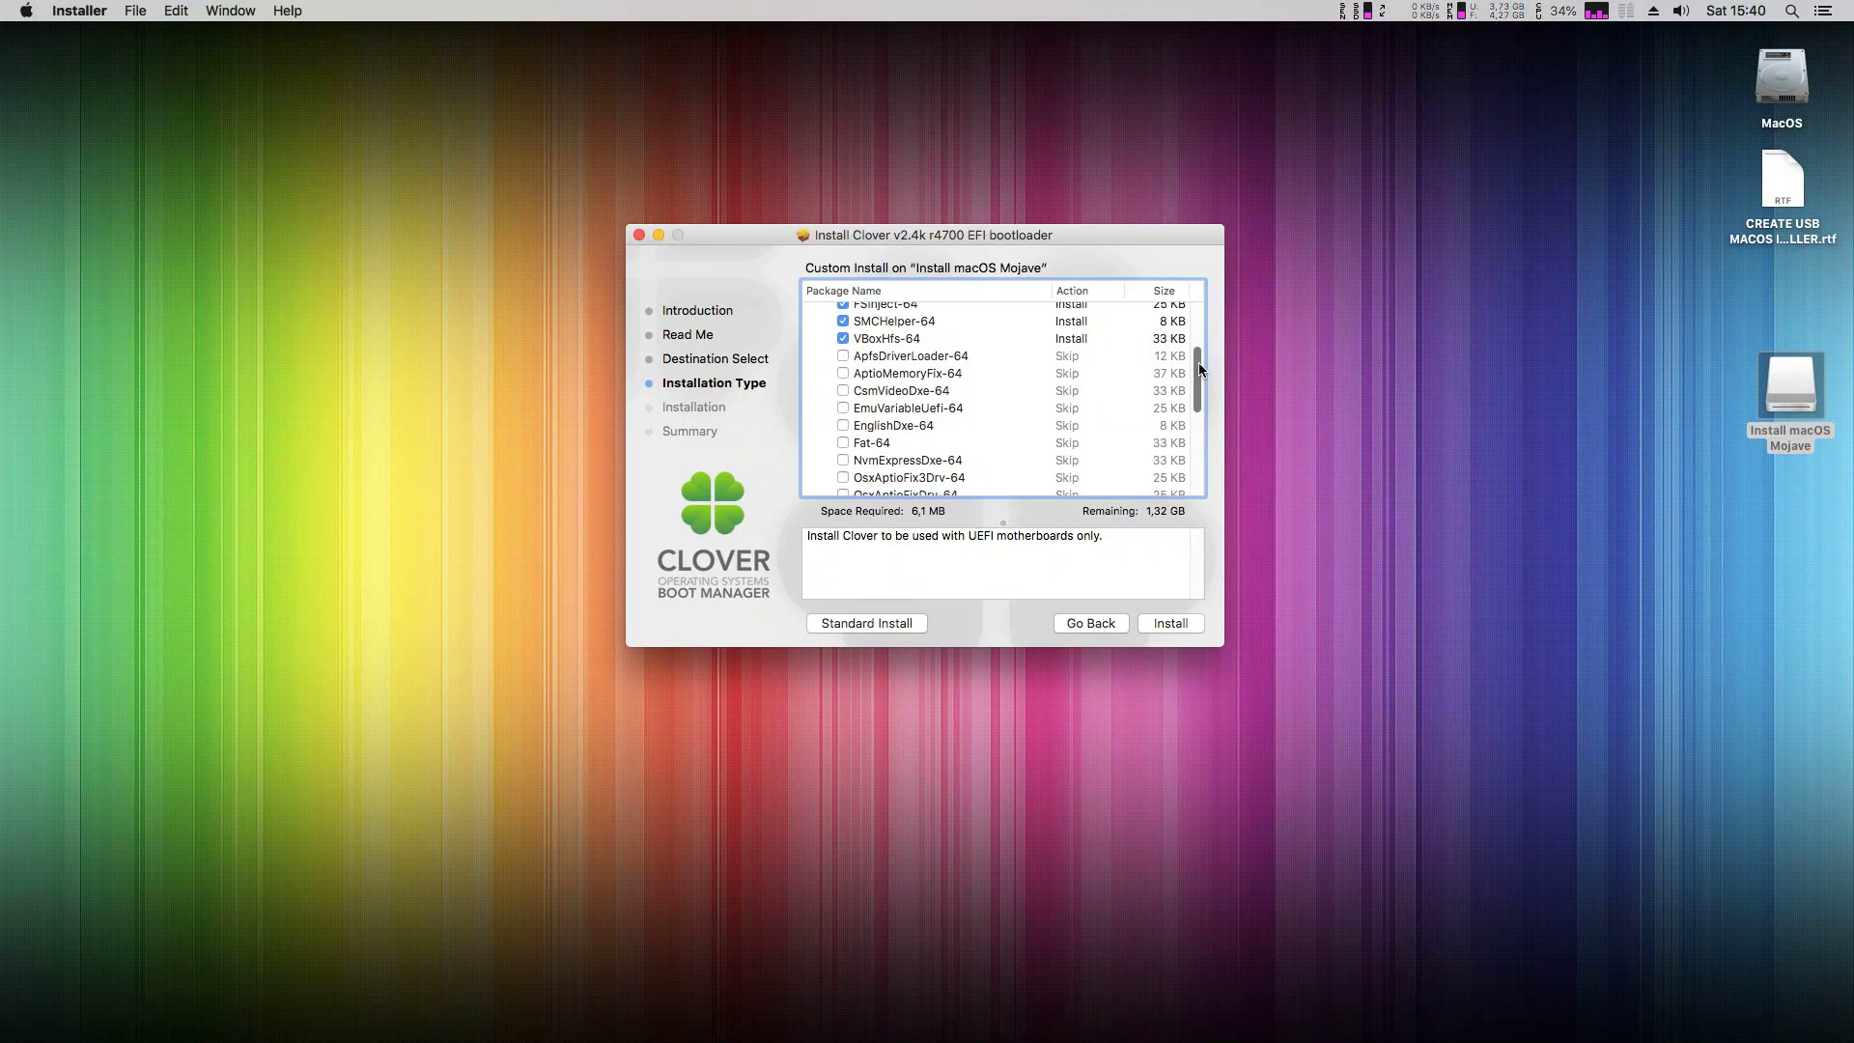
left_click(843, 356)
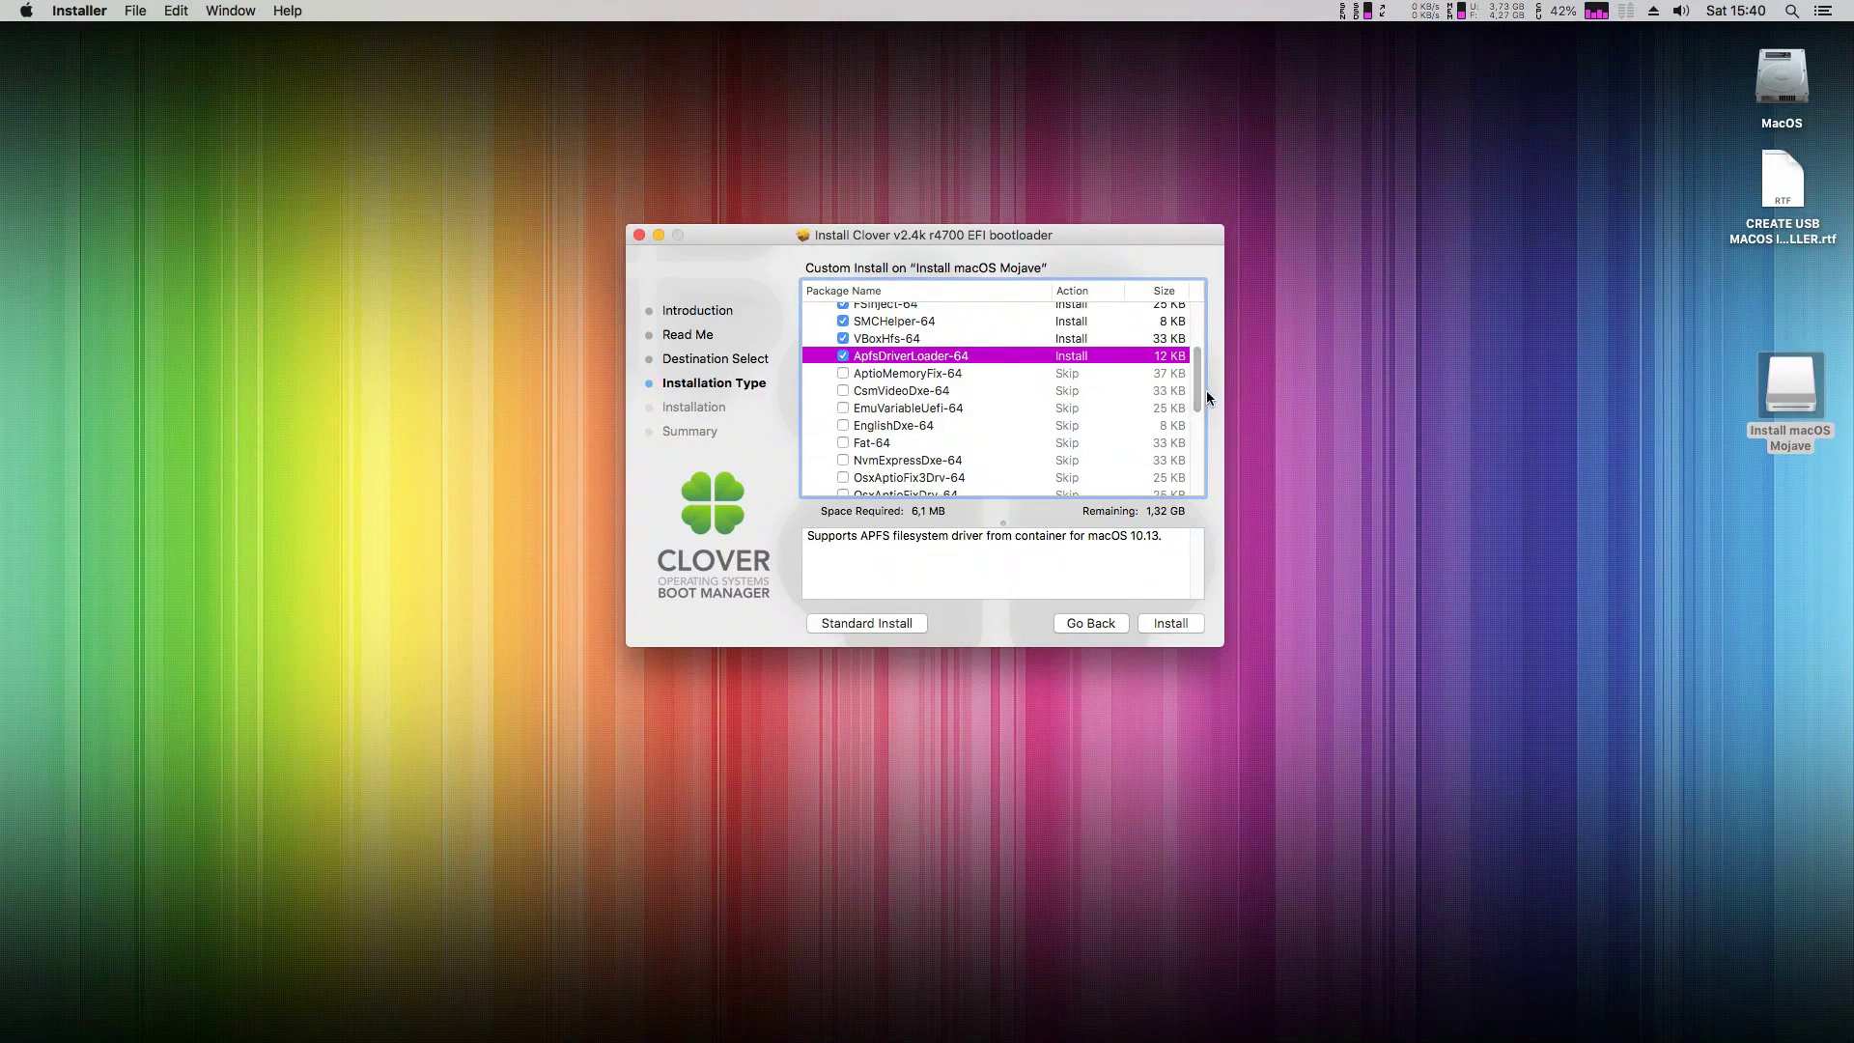
left_click_drag(1195, 373, 1201, 400)
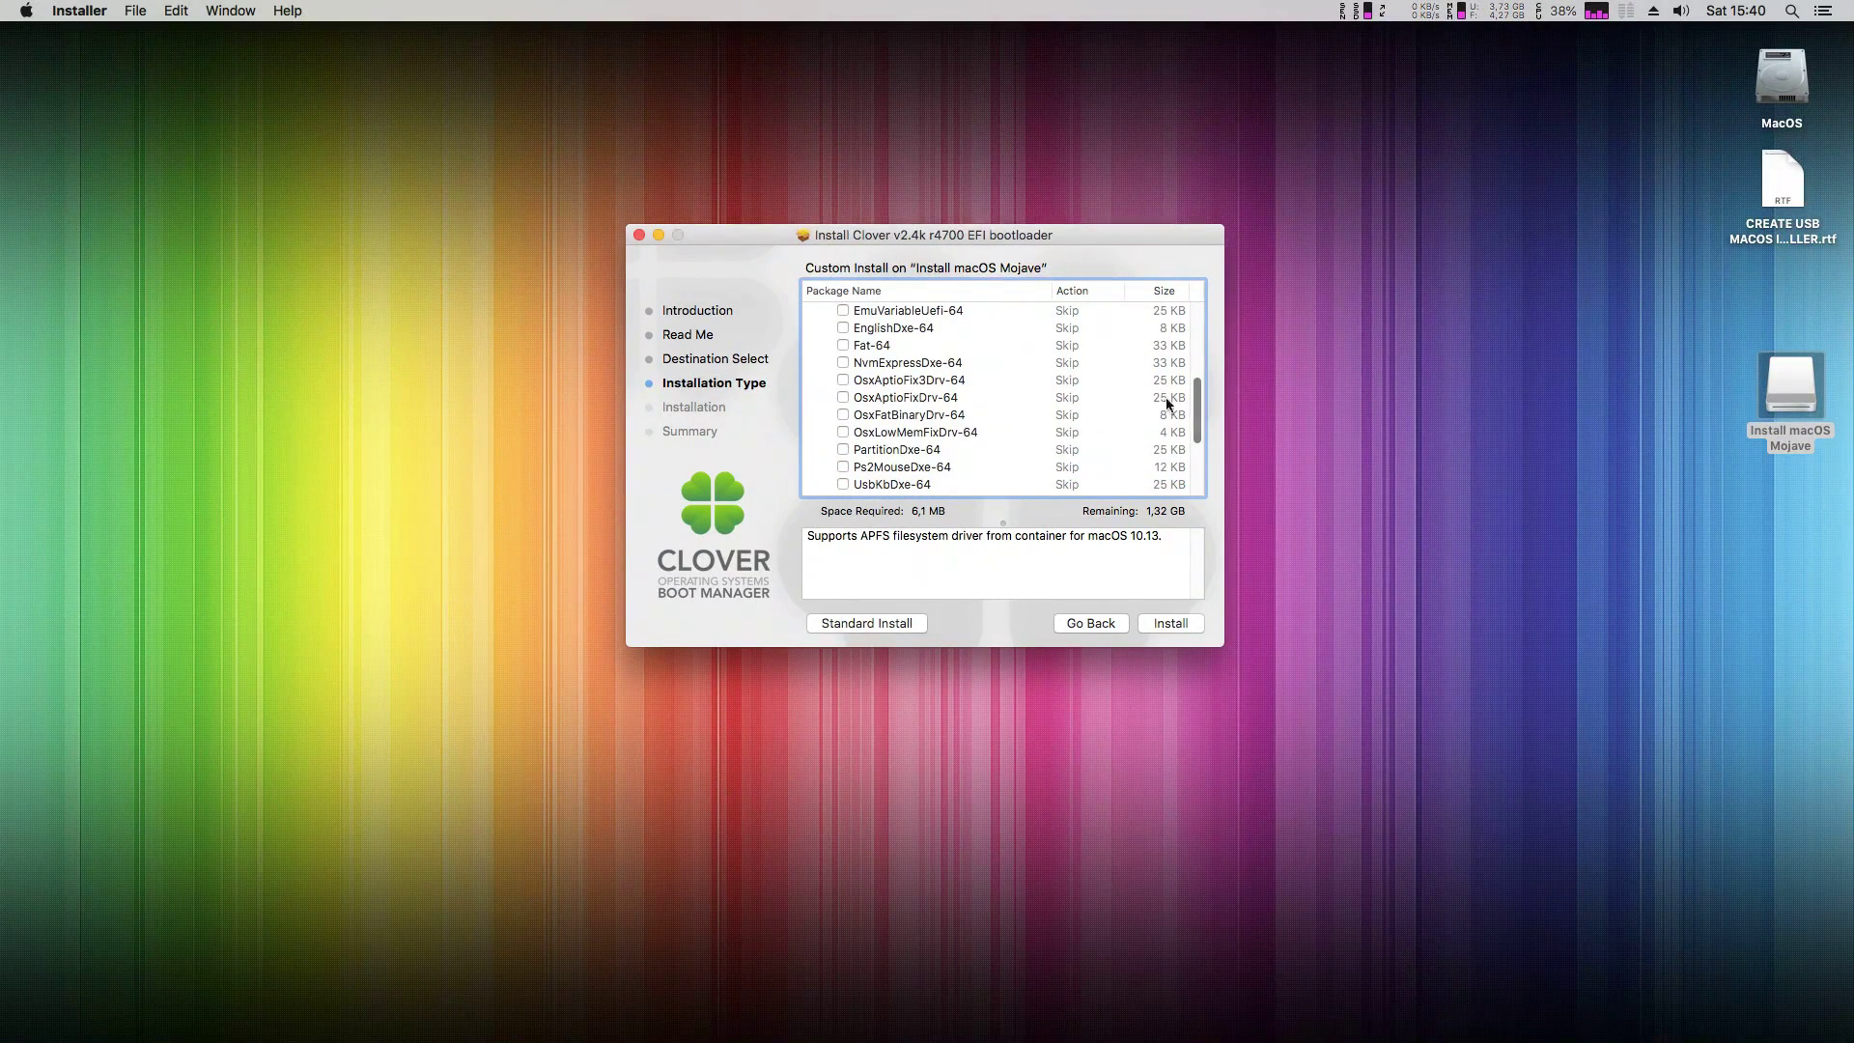
left_click(889, 383)
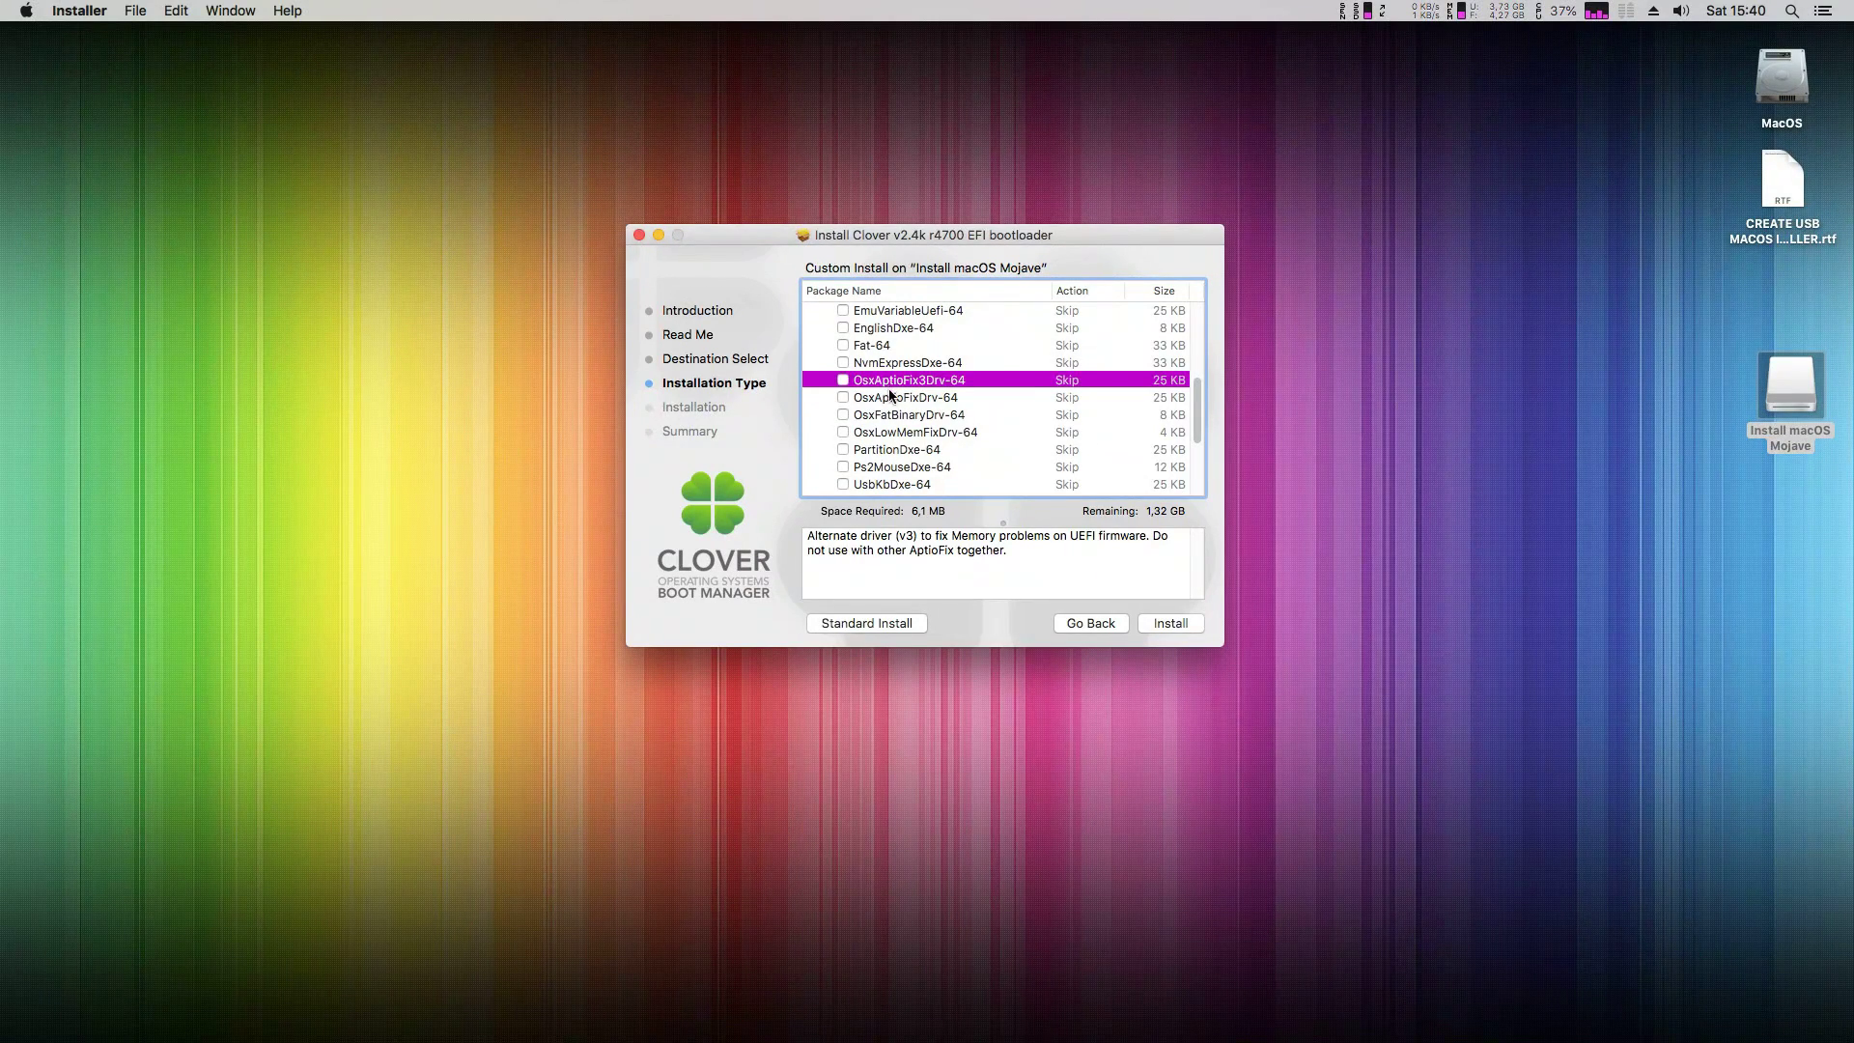
left_click(890, 398)
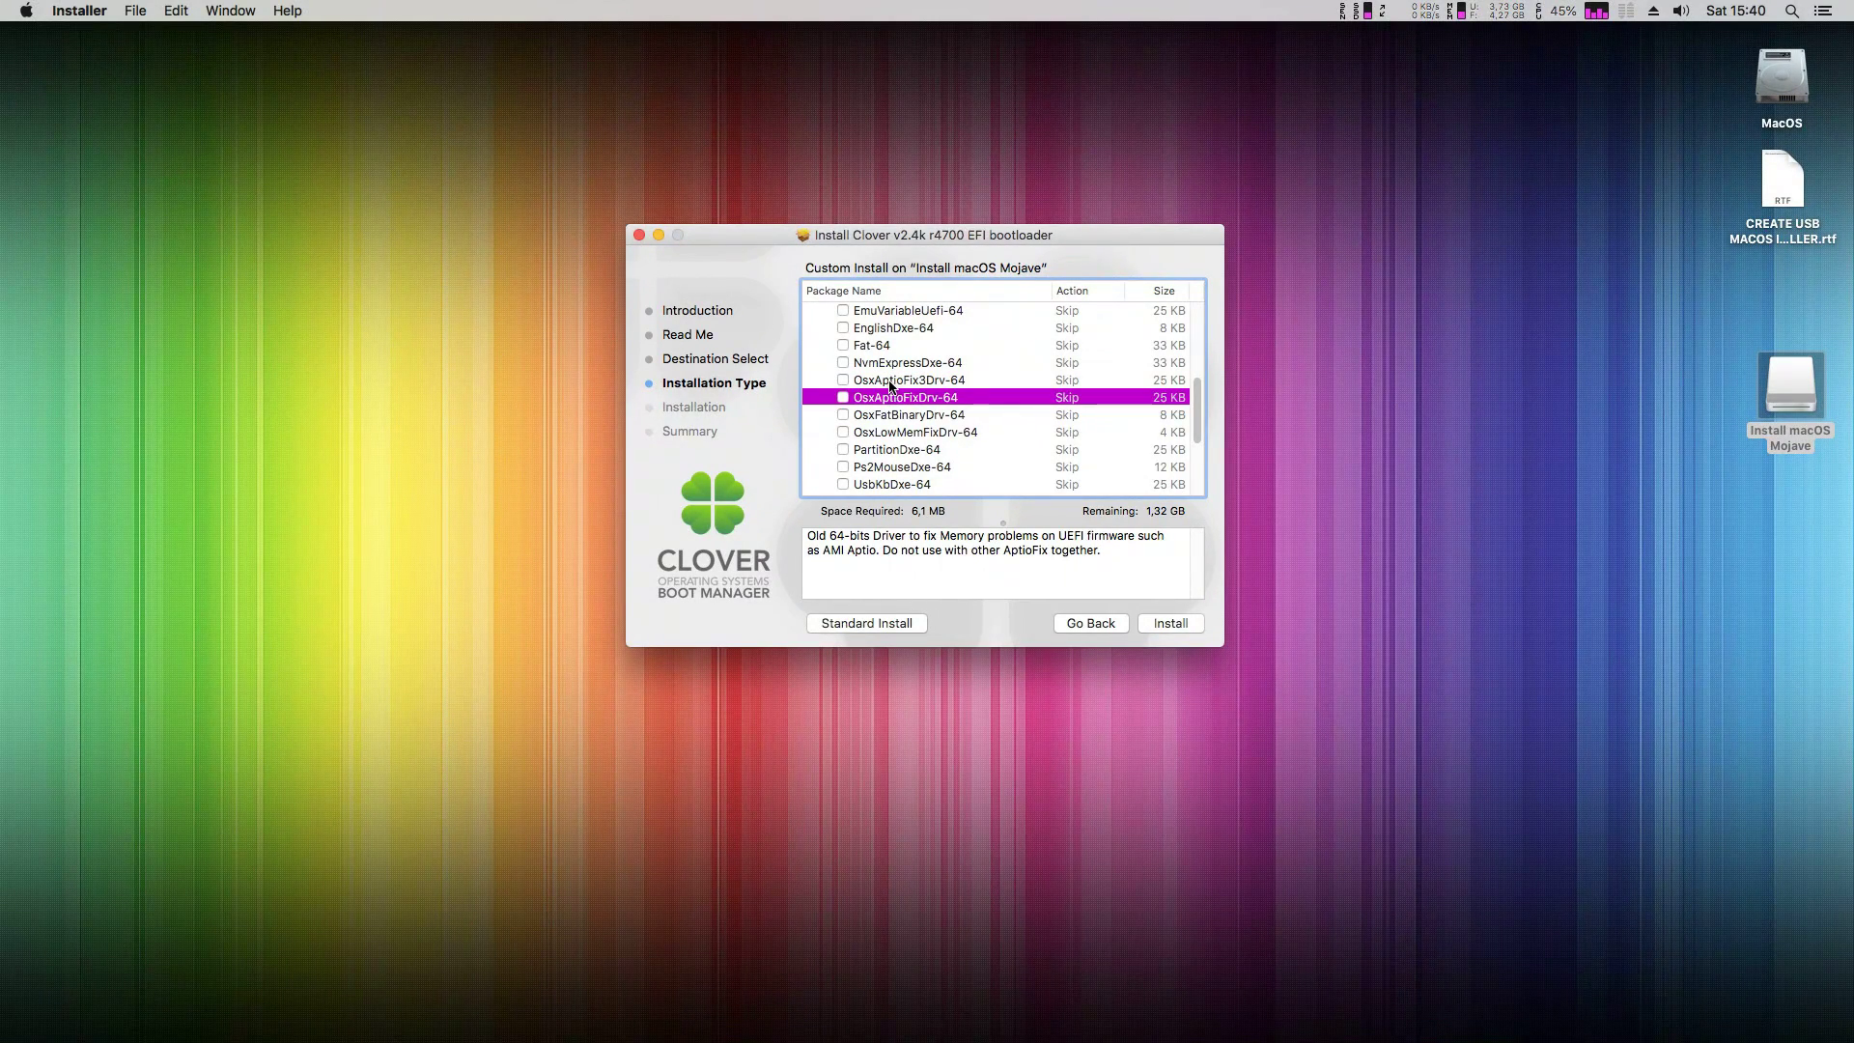
left_click(890, 383)
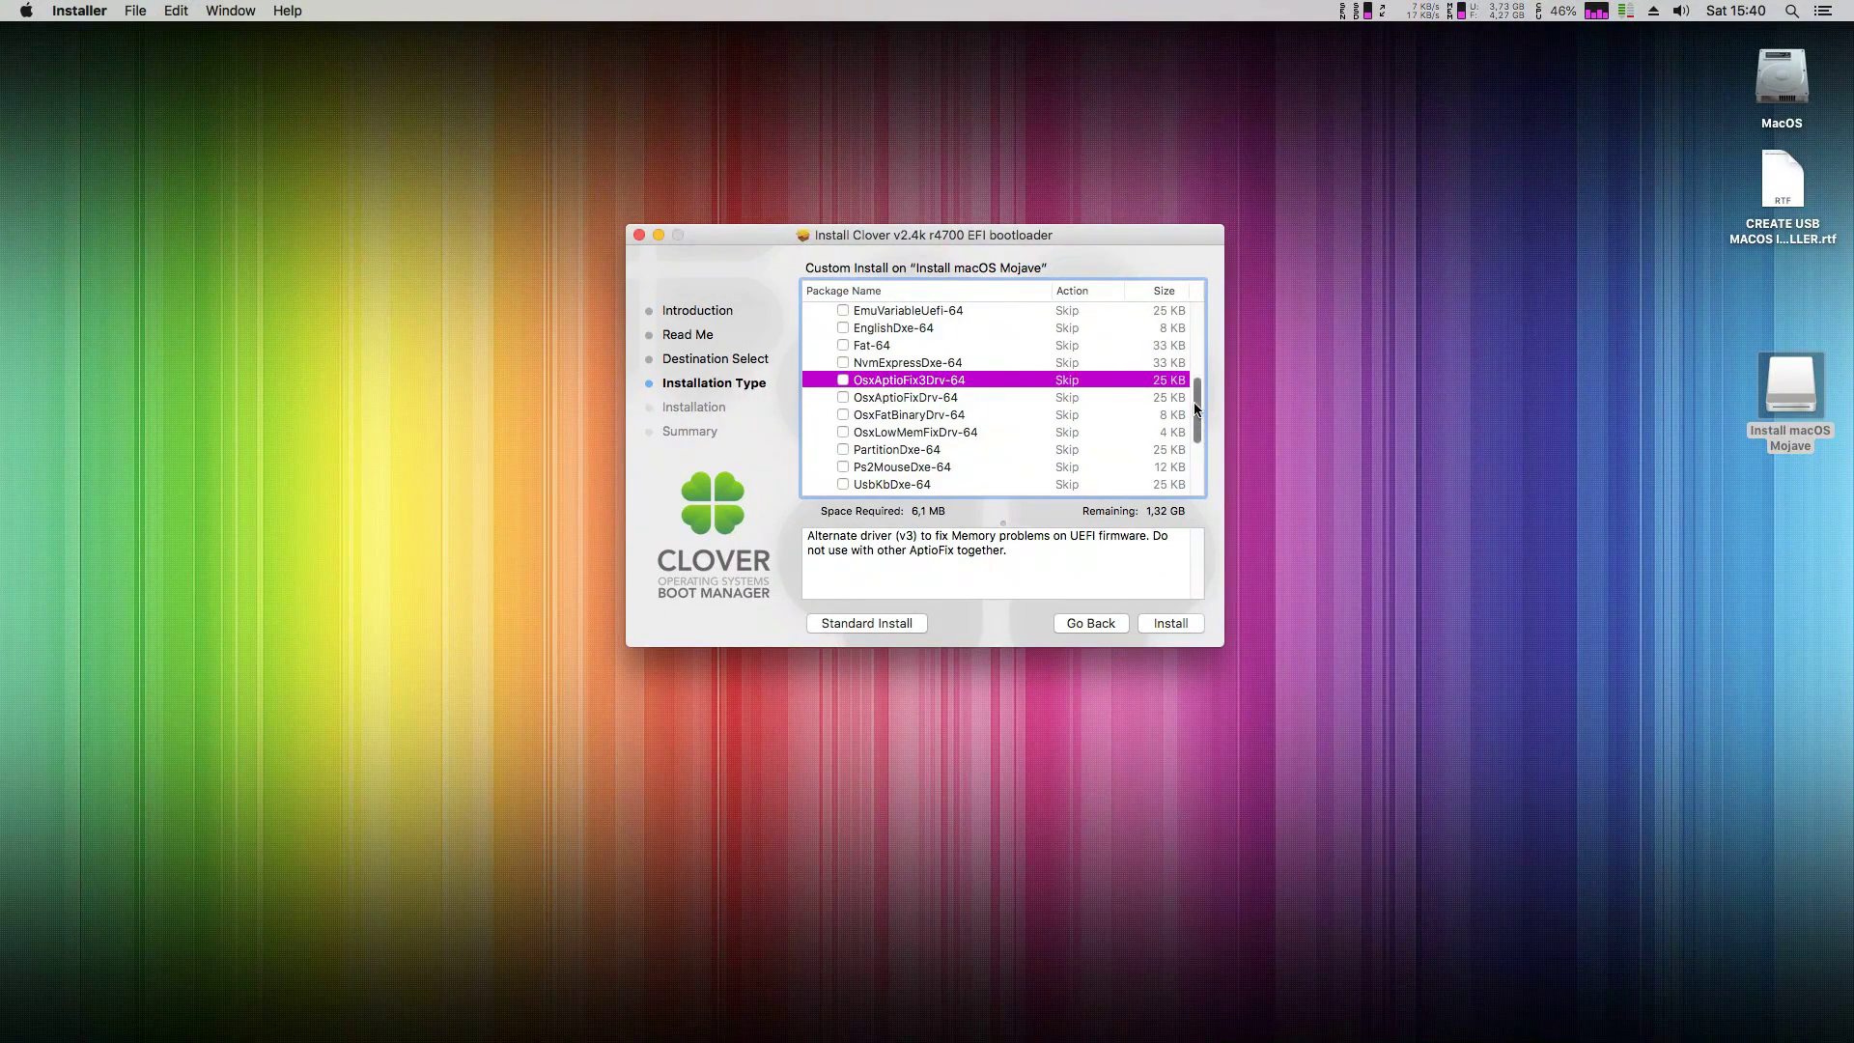
left_click_drag(1195, 408, 1201, 469)
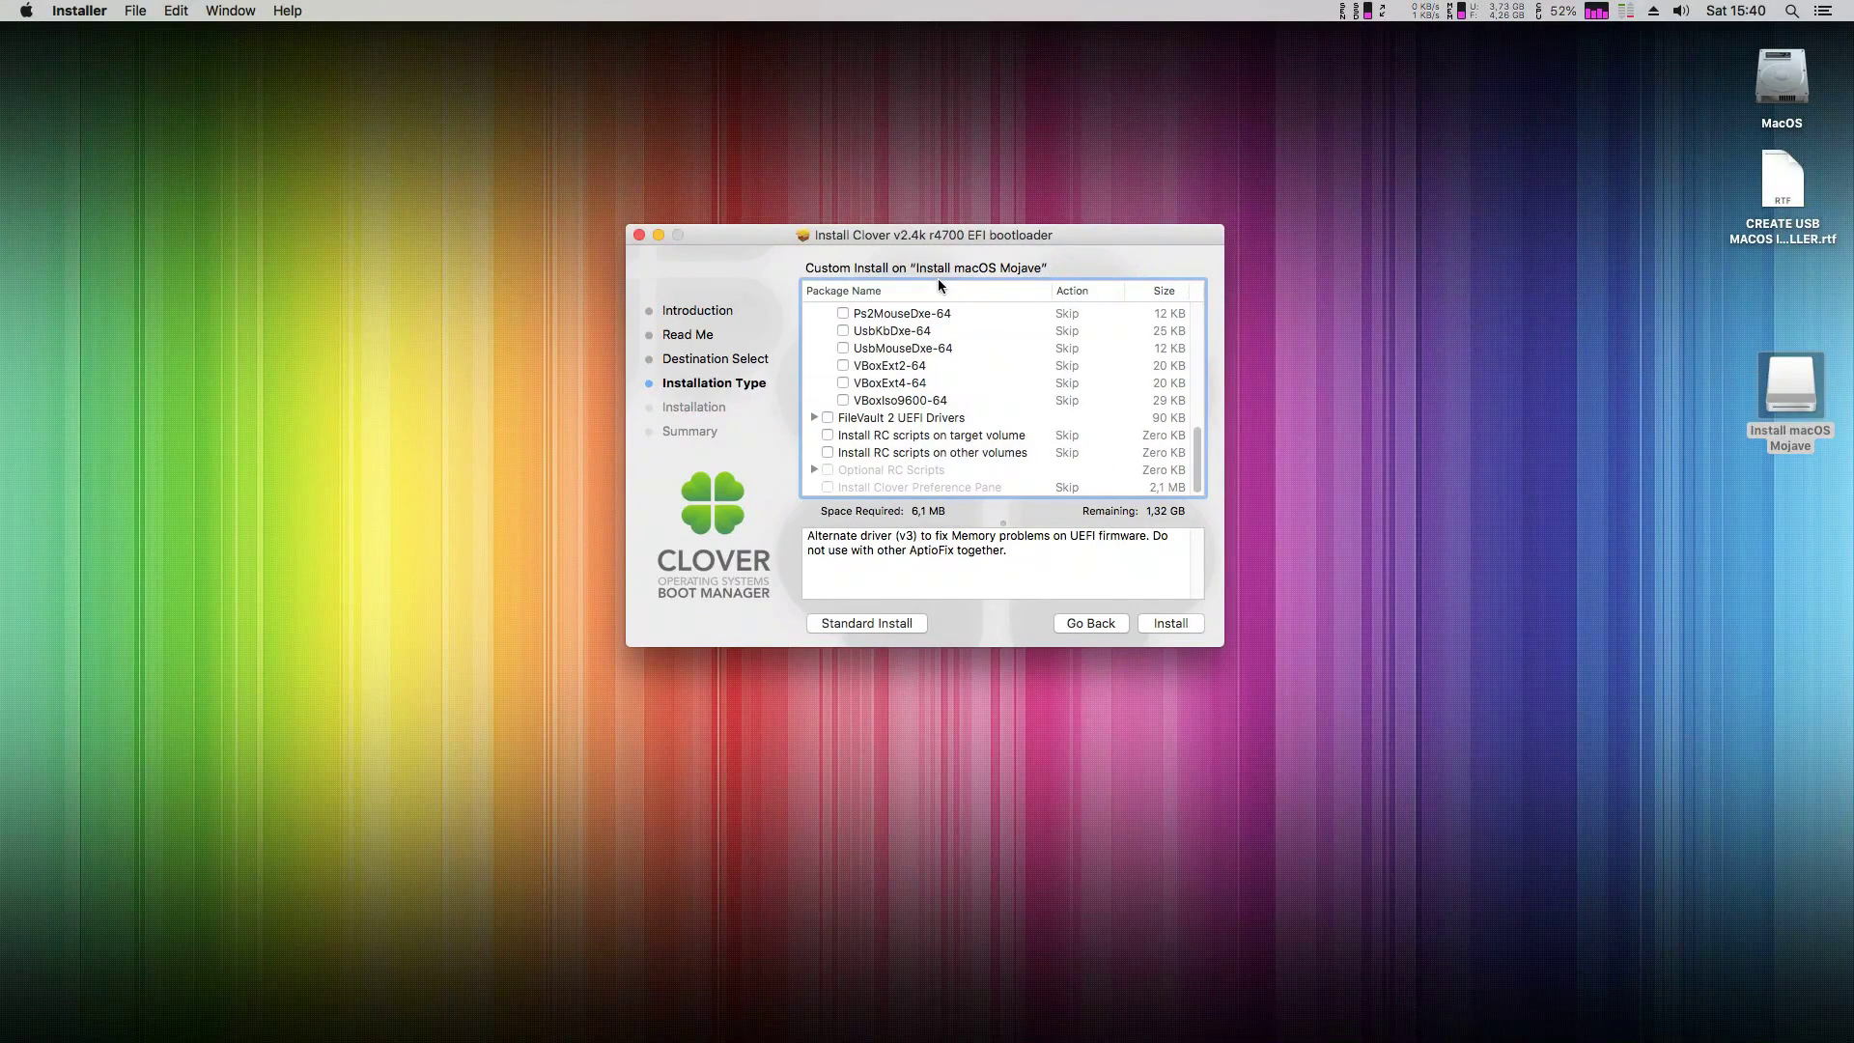
Install Clover using the admin password, then close the installer and keep its package
left_click(1176, 622)
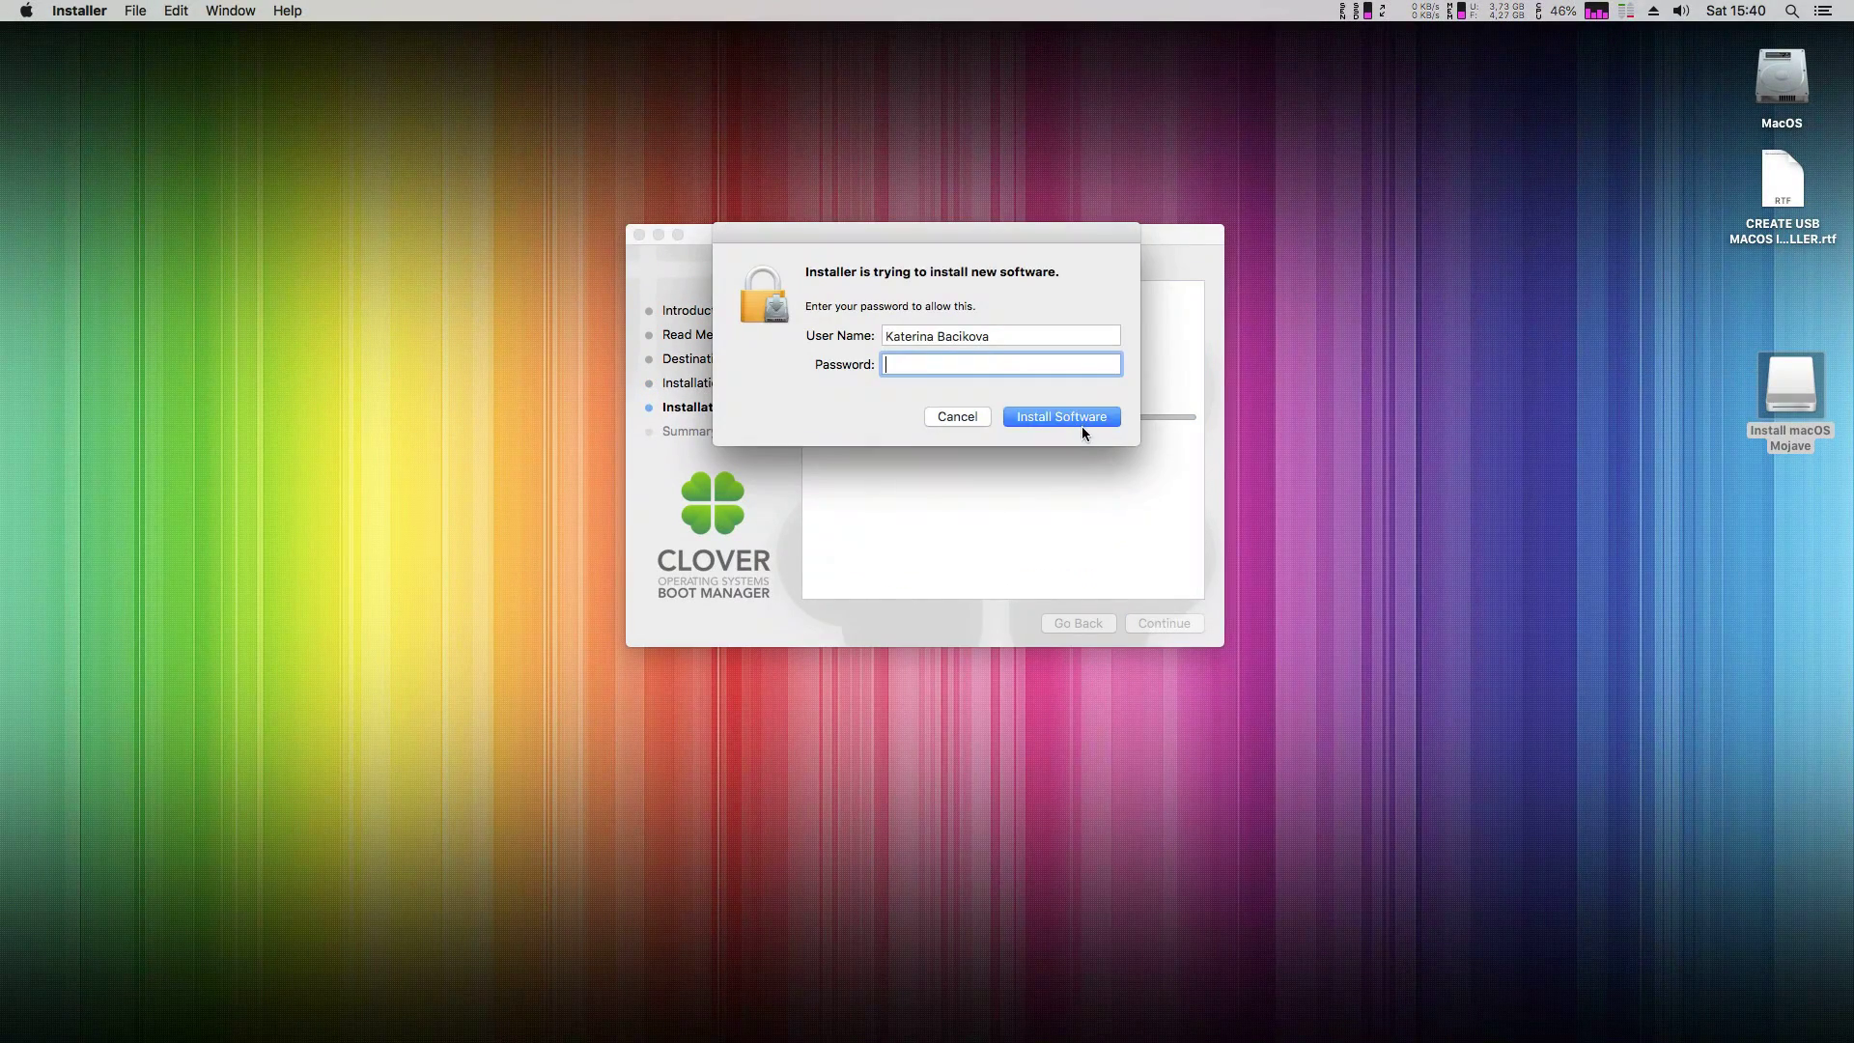
type("•••••••••")
key("Return")
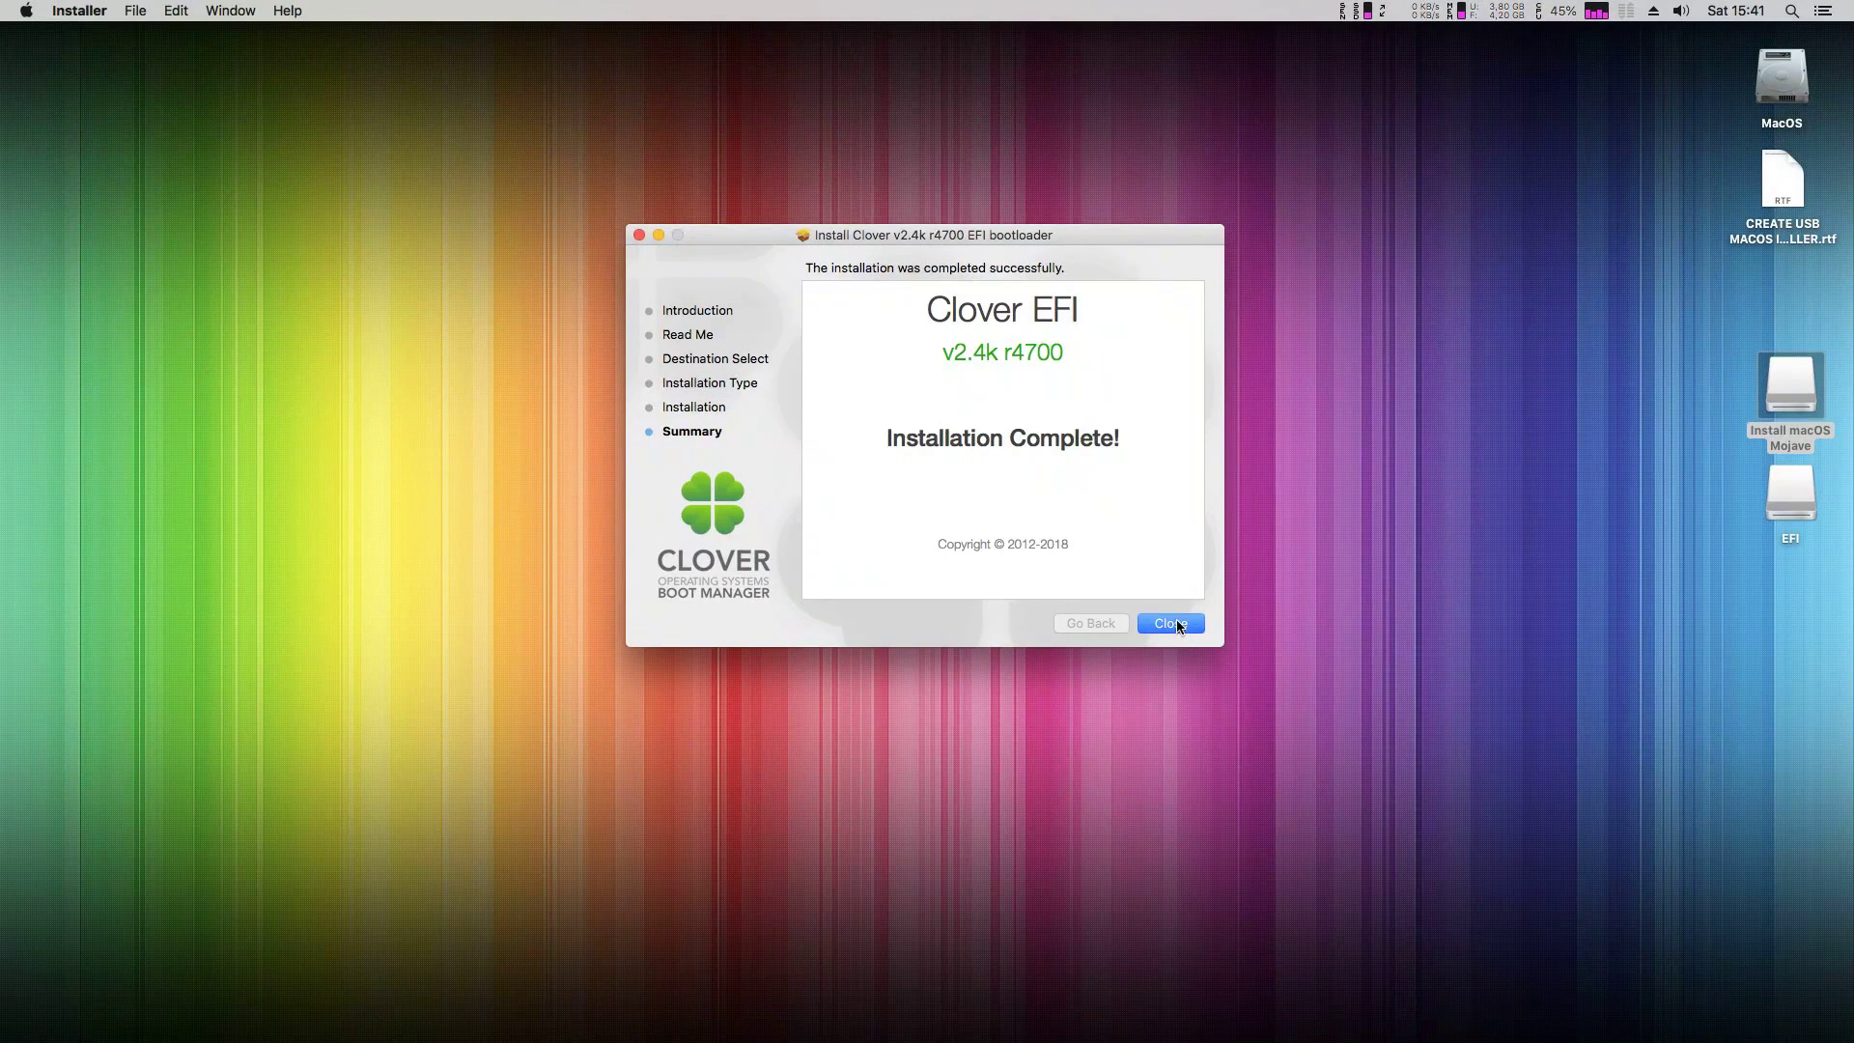
left_click(1178, 623)
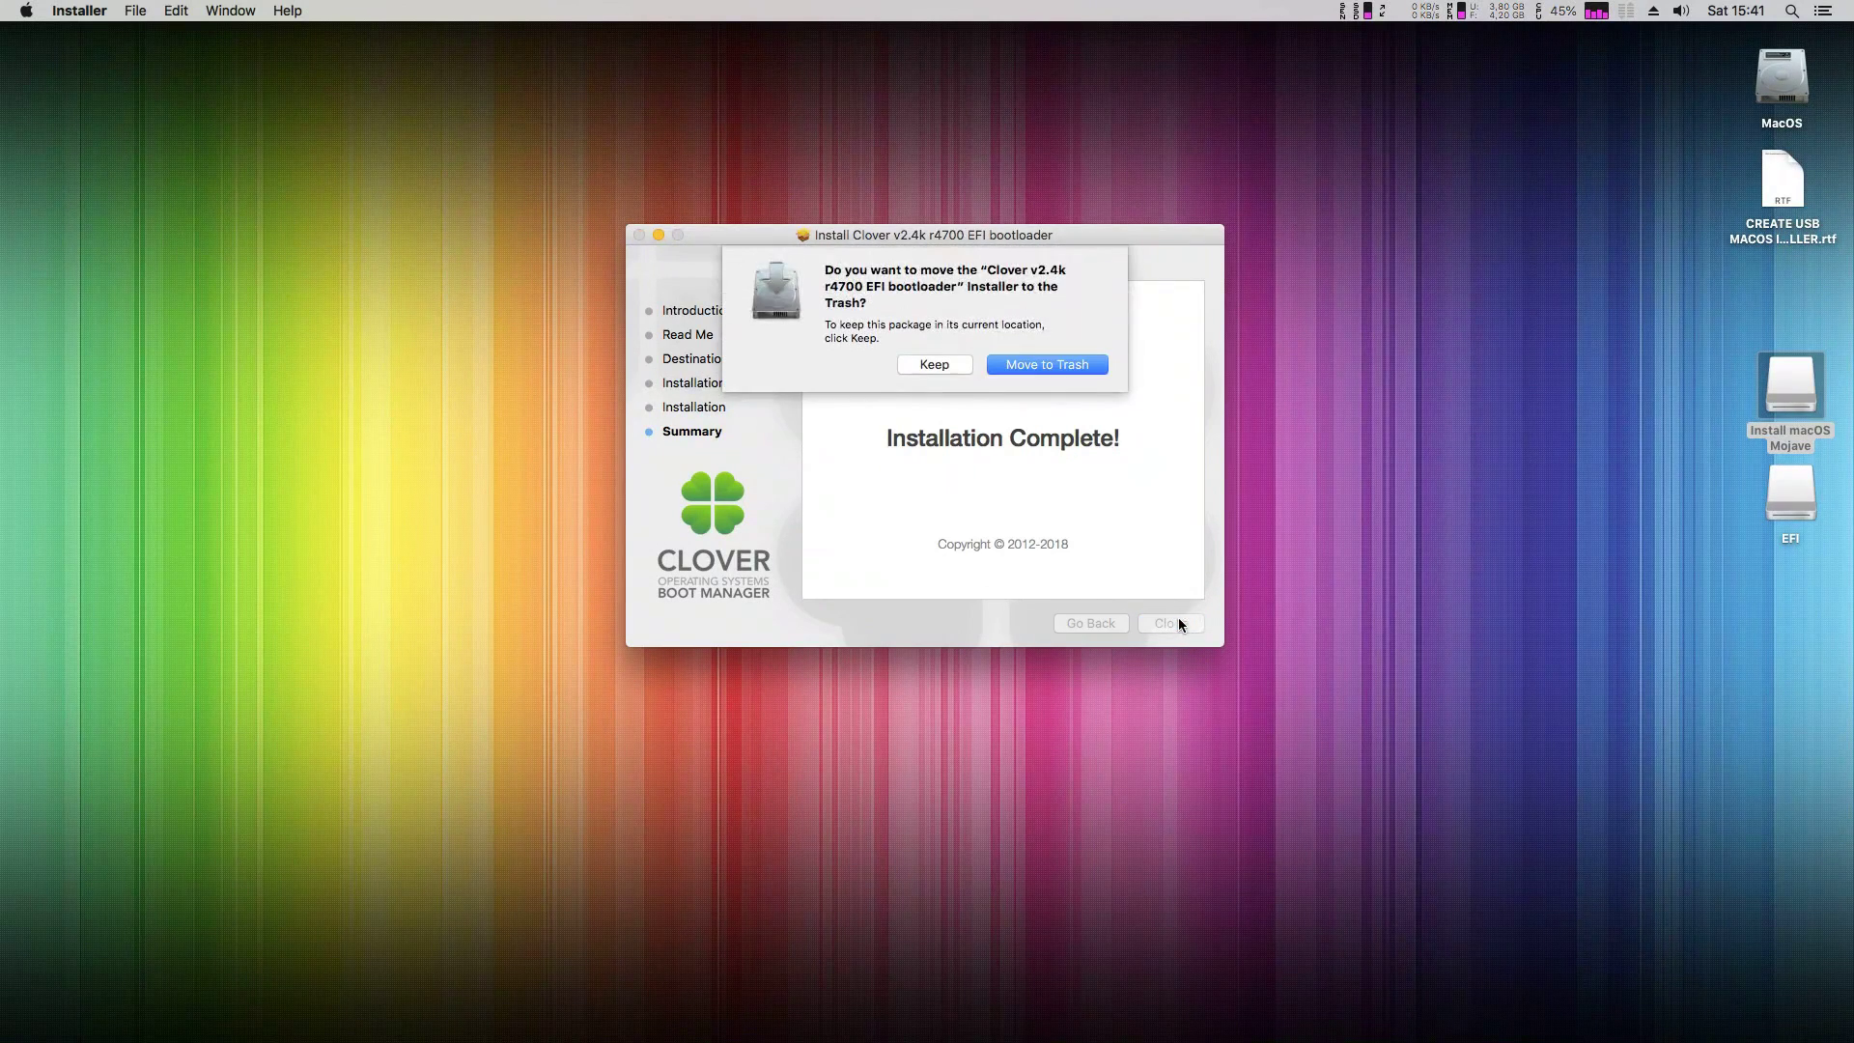
left_click(930, 364)
left_click(1460, 493)
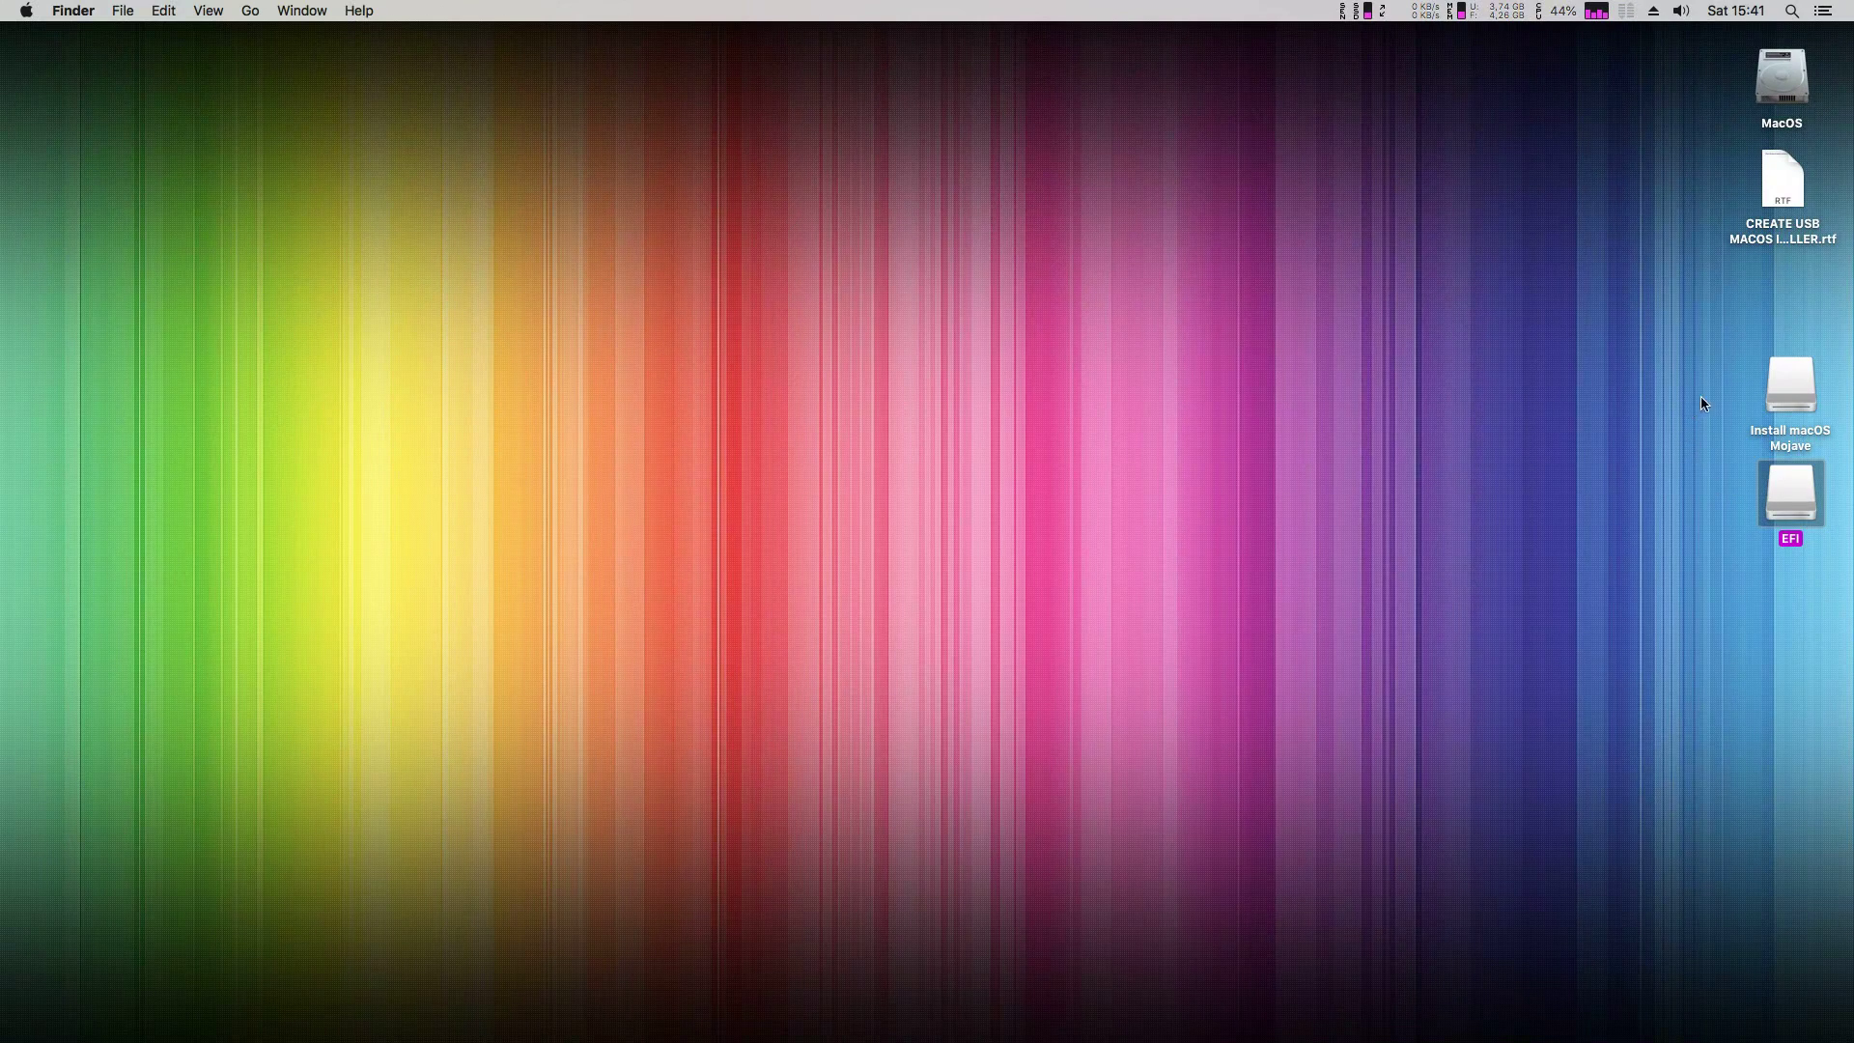
left_click(1797, 377)
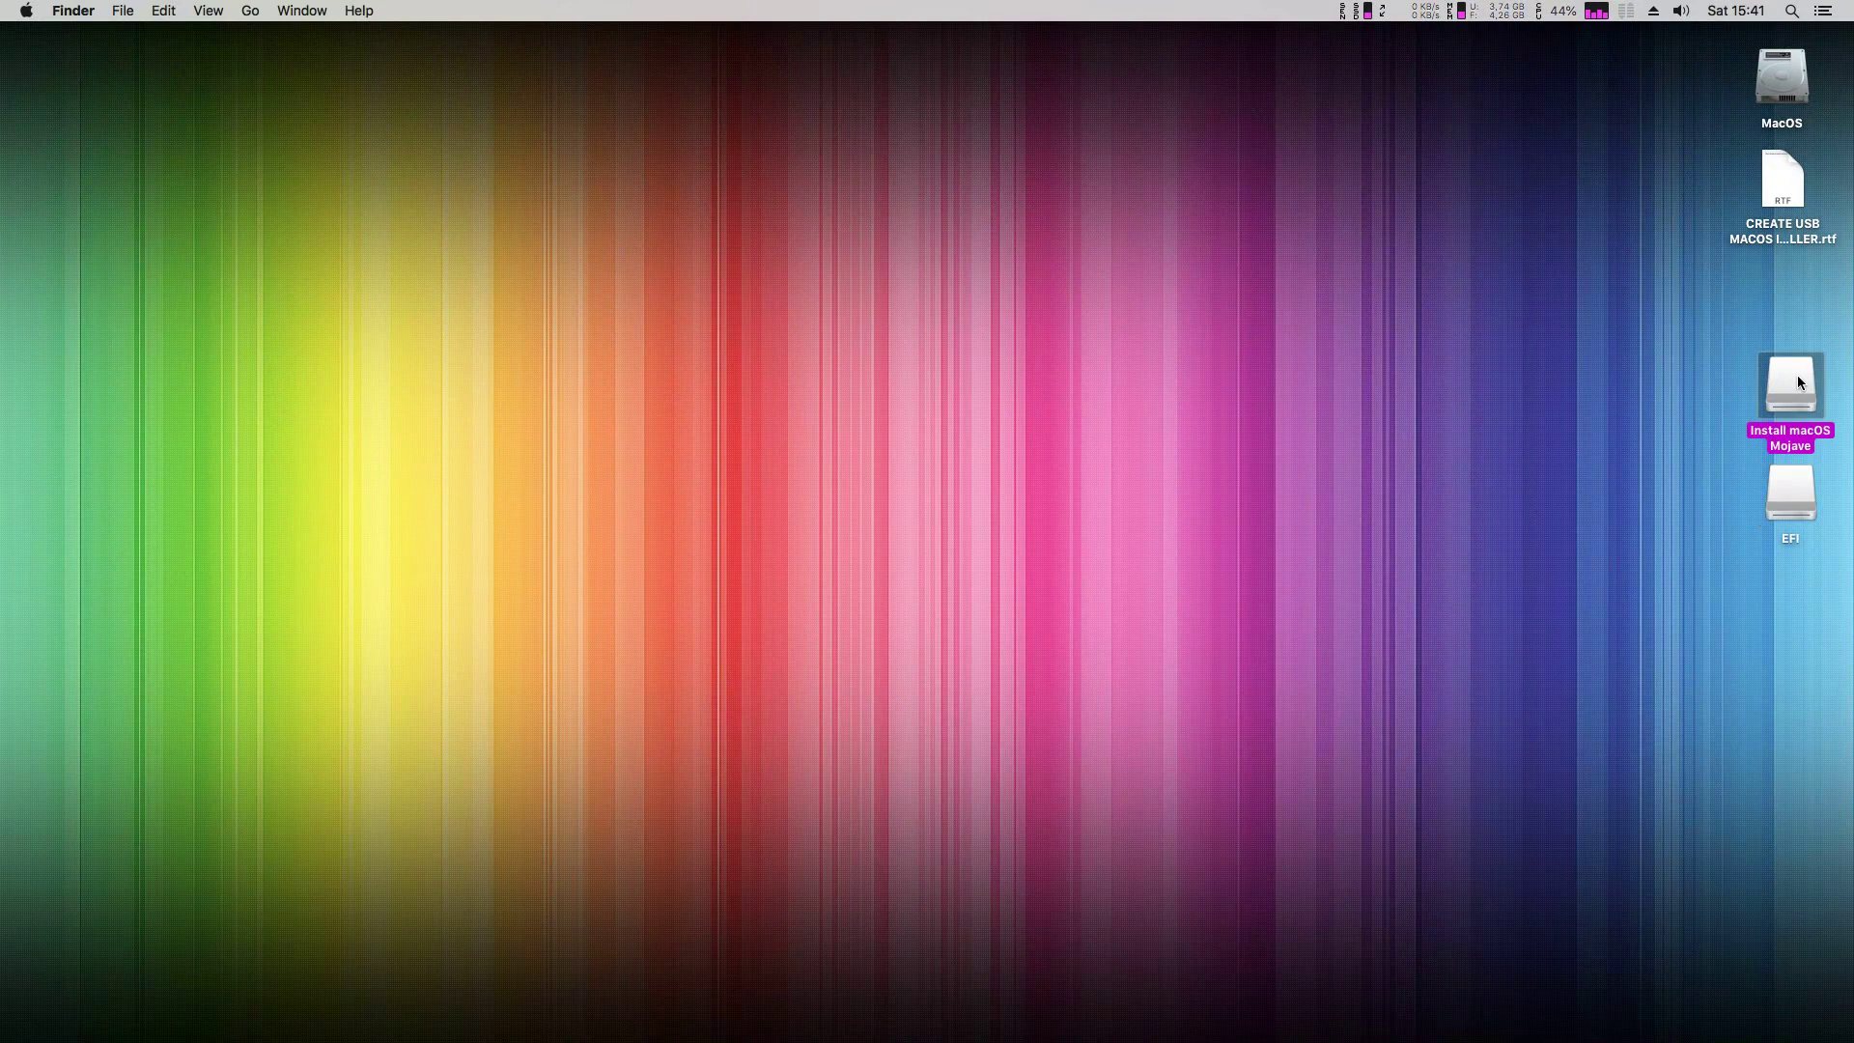
left_click(1690, 537)
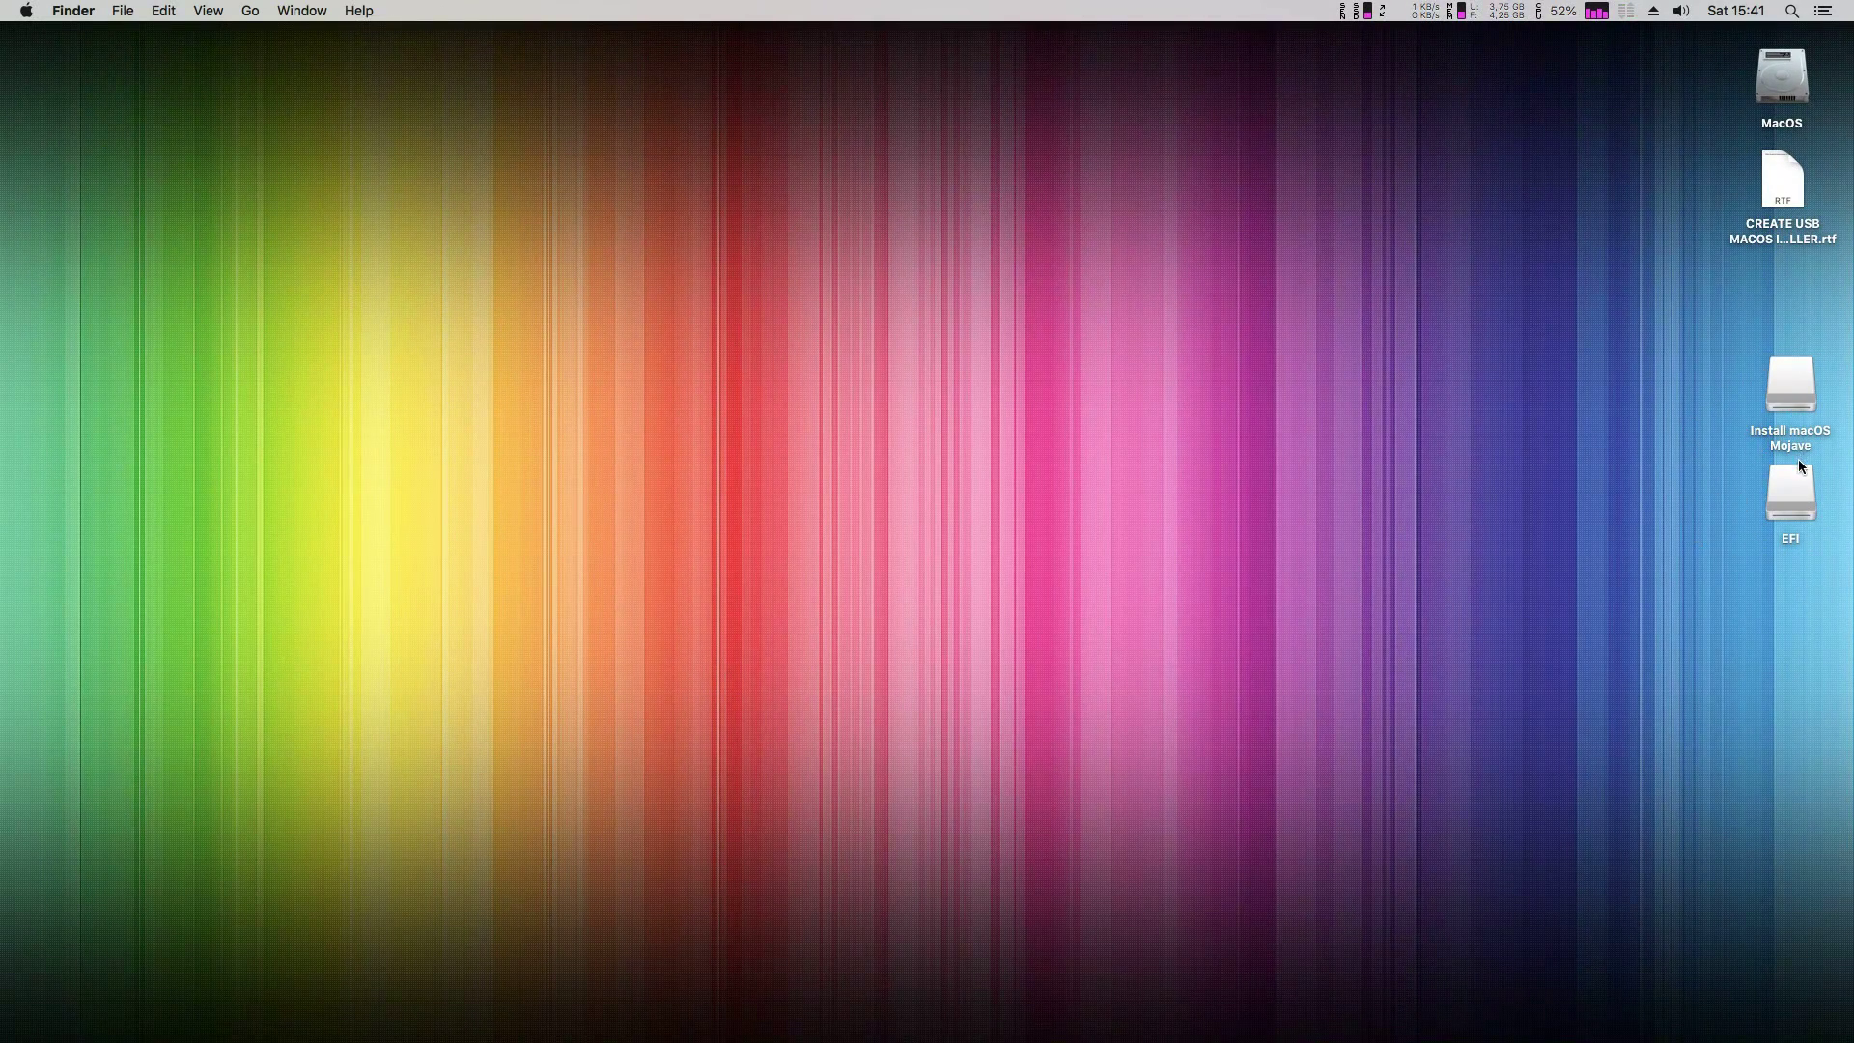